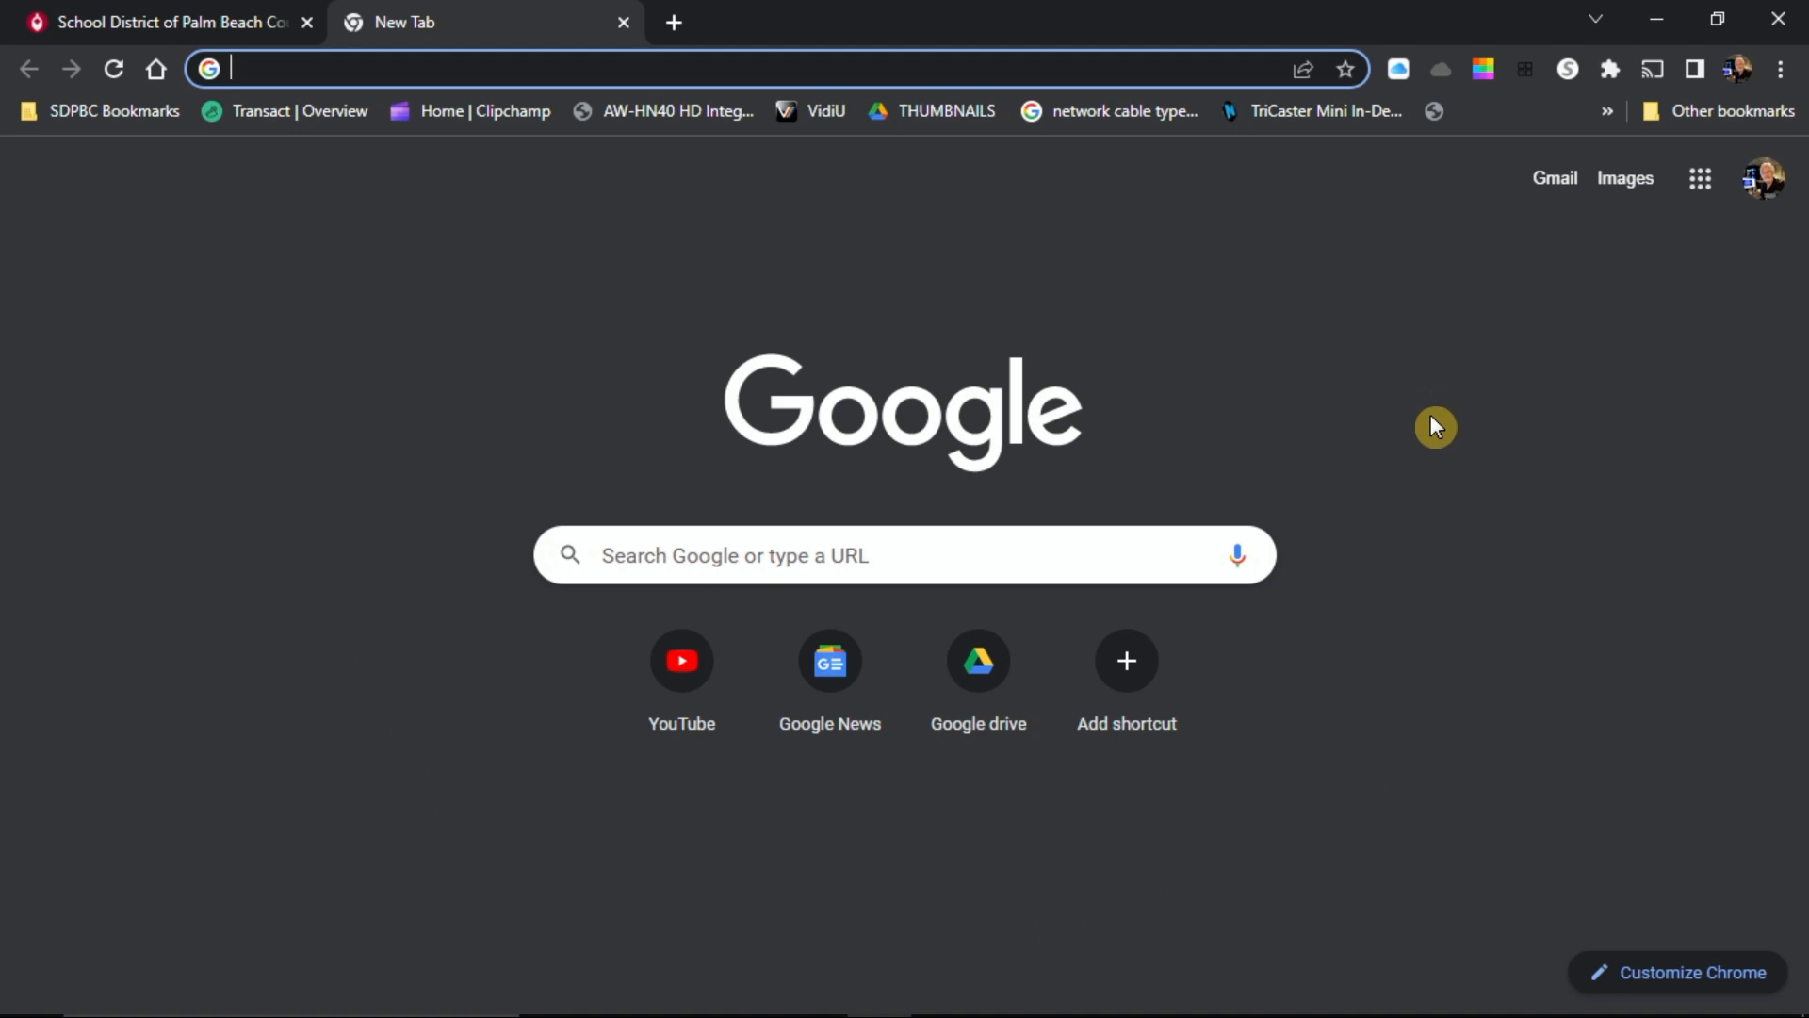
# Step: Open Google Slides from the Google apps and start a new blank presentation
pyautogui.click(1702, 181)
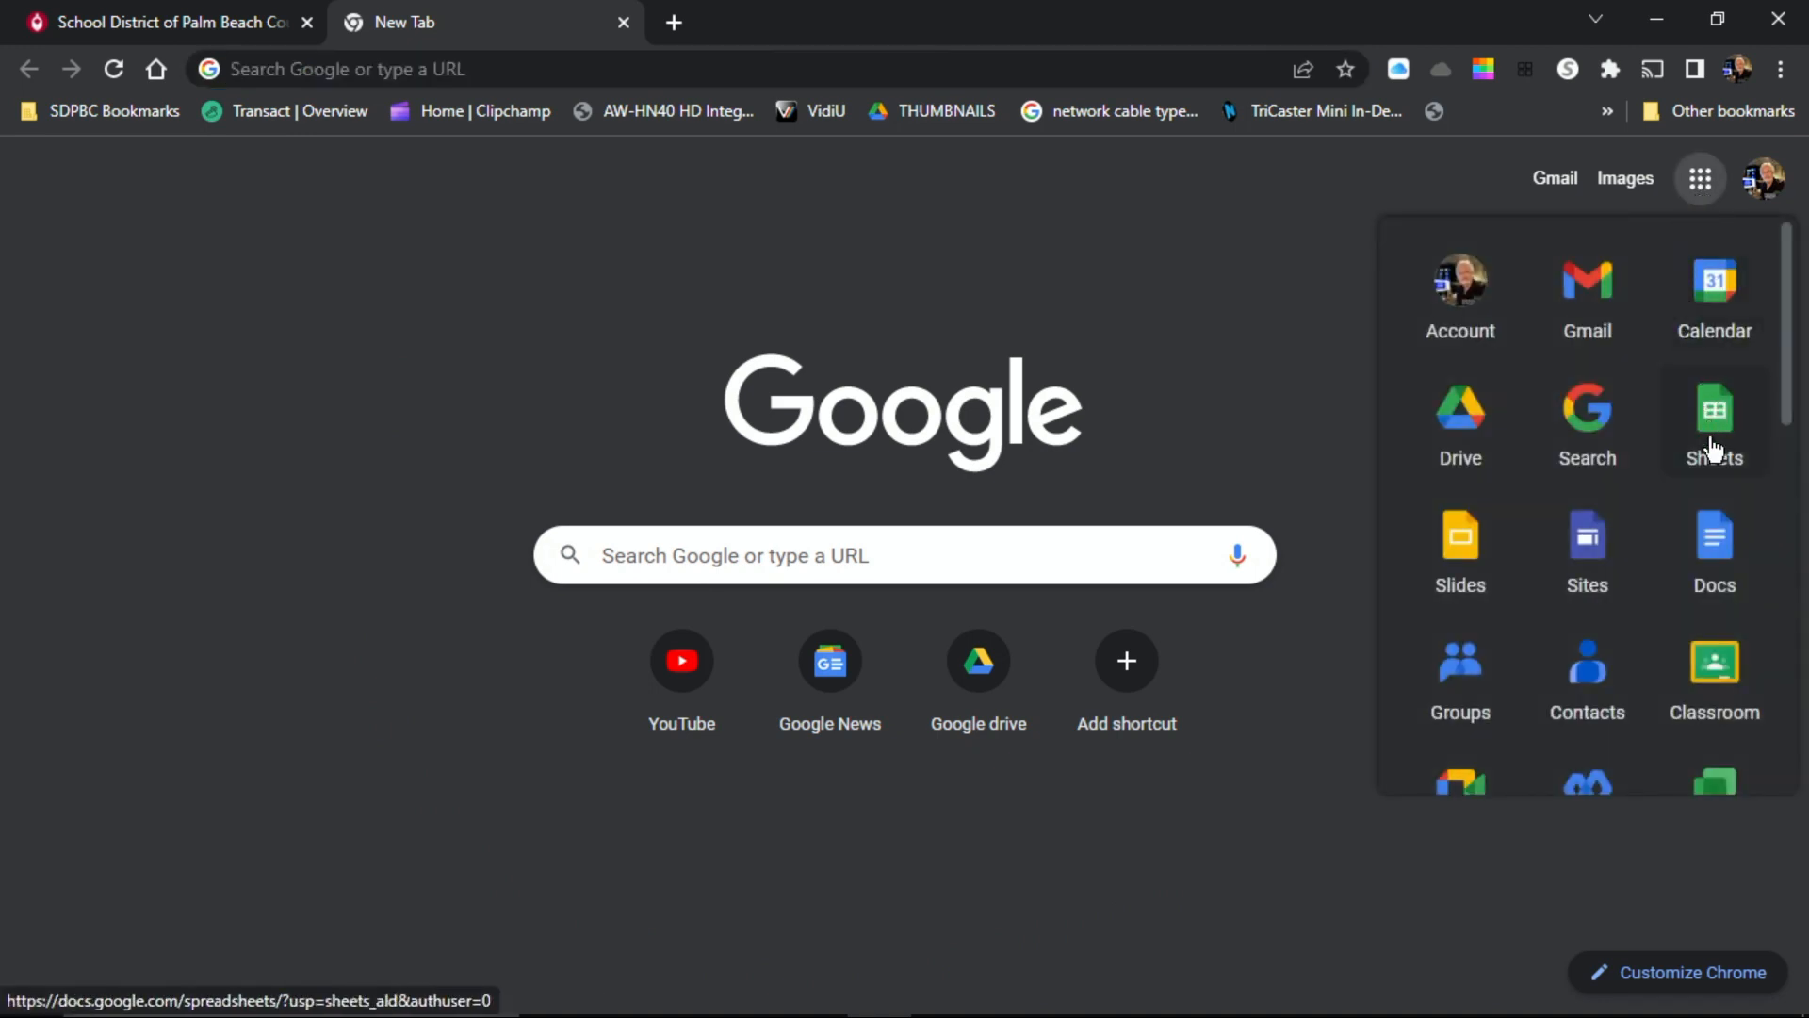
pyautogui.click(1714, 540)
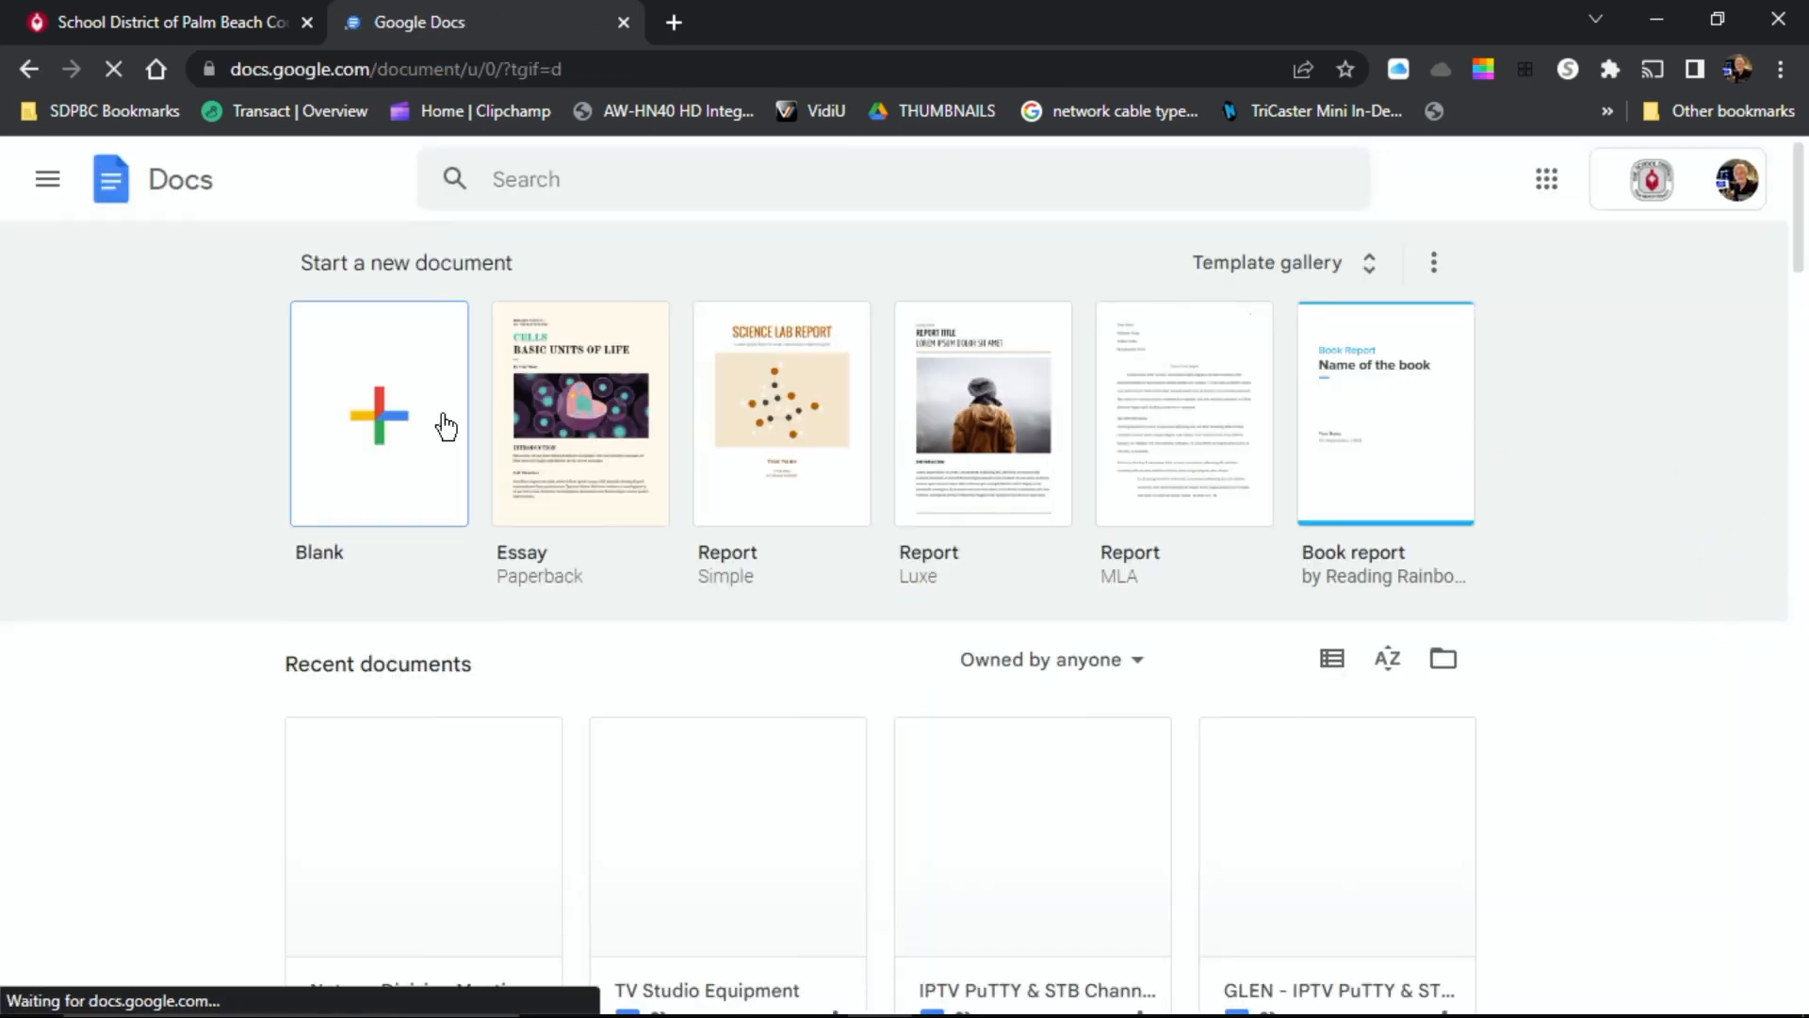
pyautogui.click(48, 184)
pyautogui.click(106, 387)
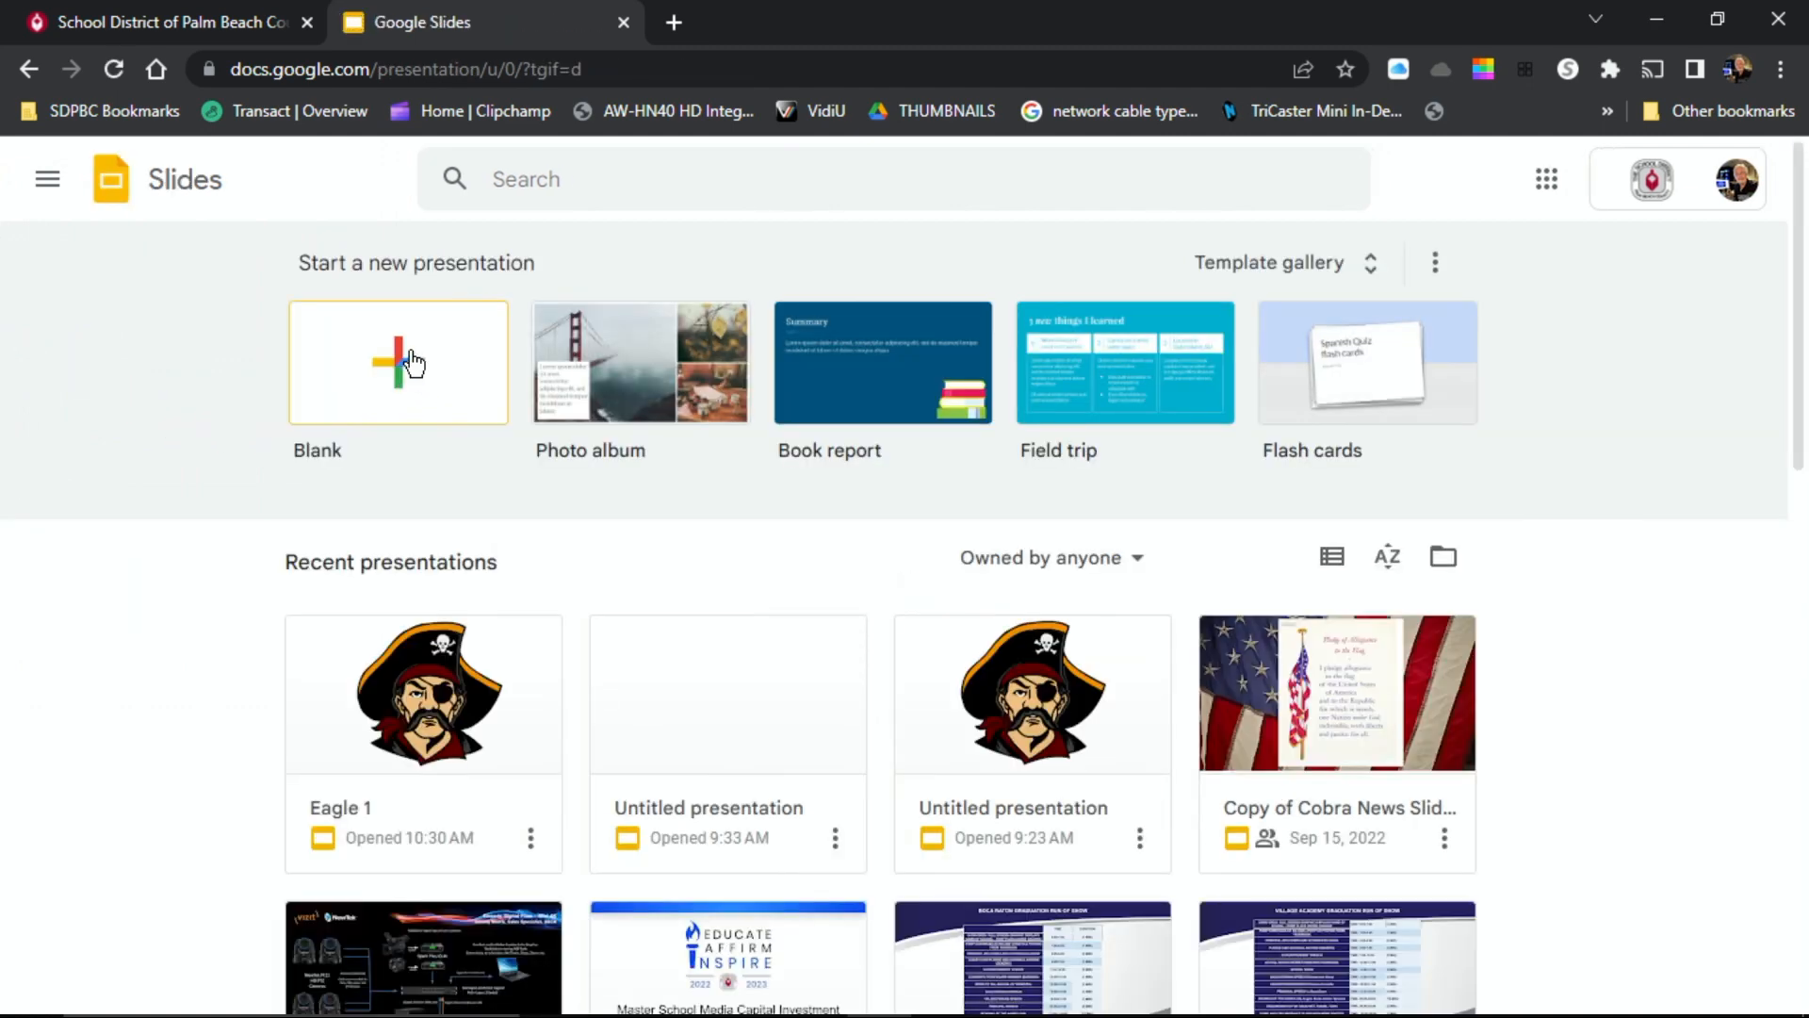
pyautogui.click(412, 363)
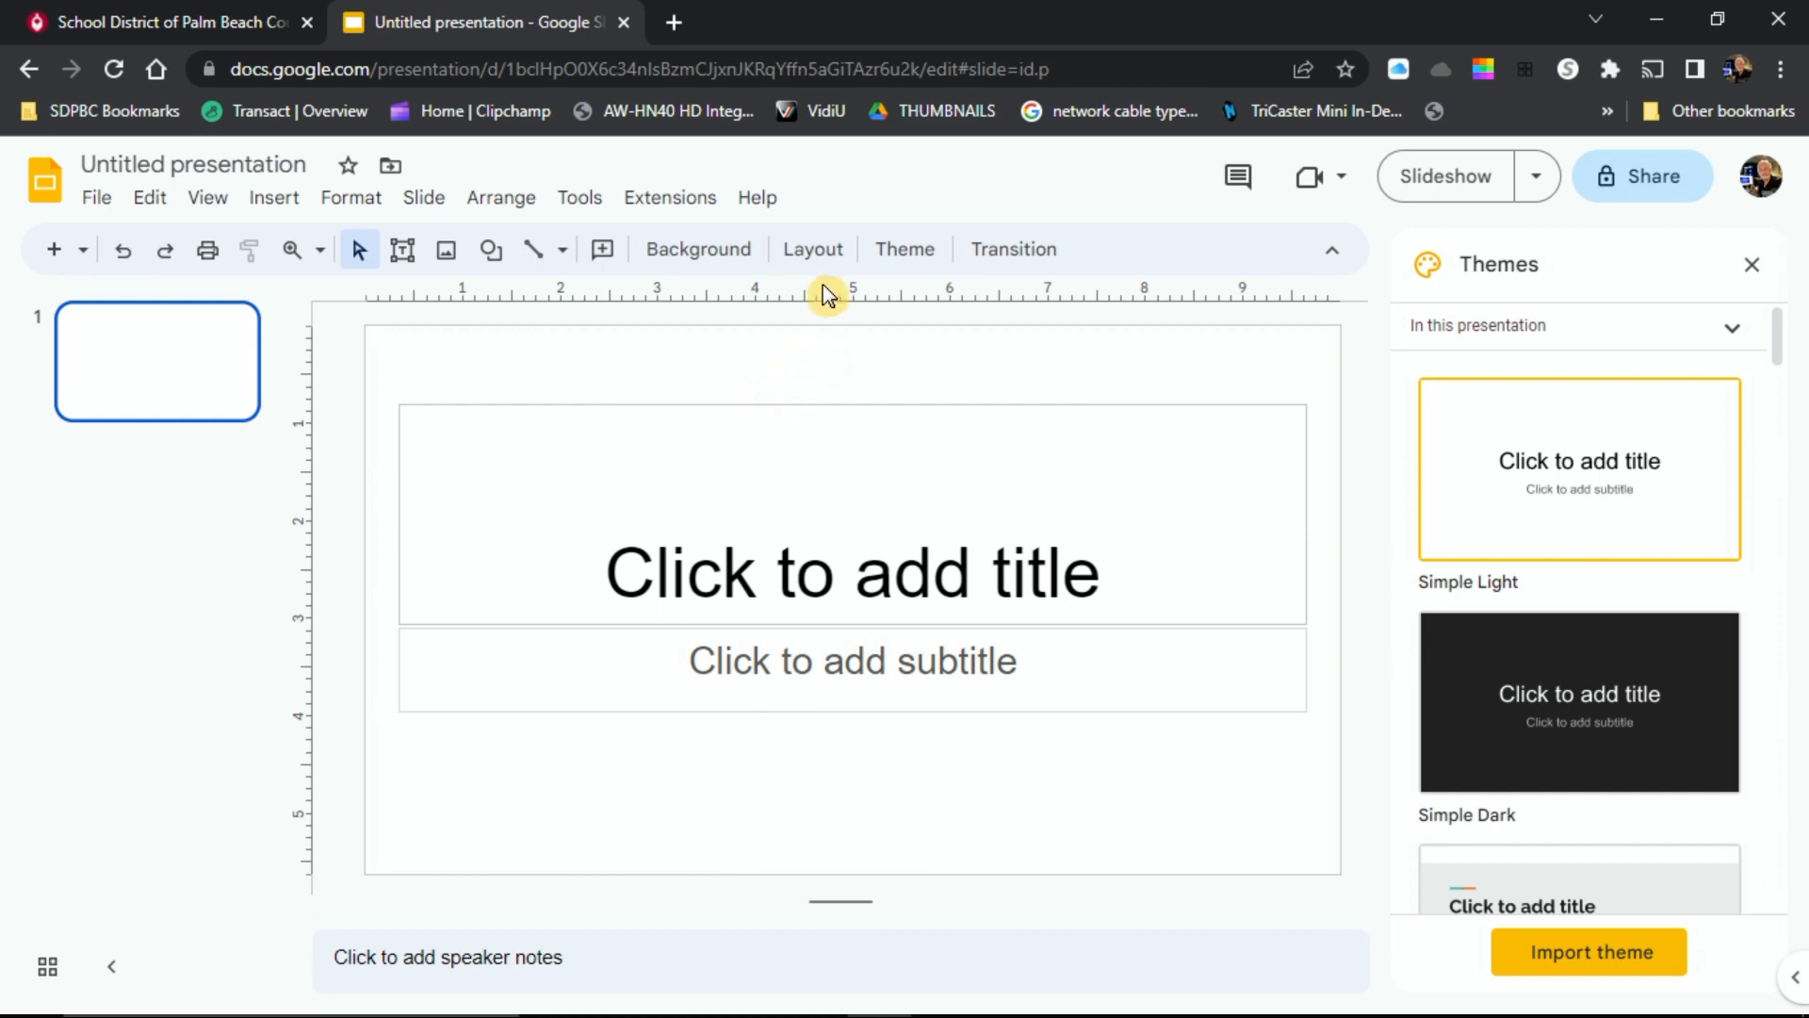
# Step: Apply the Blank layout to the first slide and close the Themes pane
pyautogui.click(811, 254)
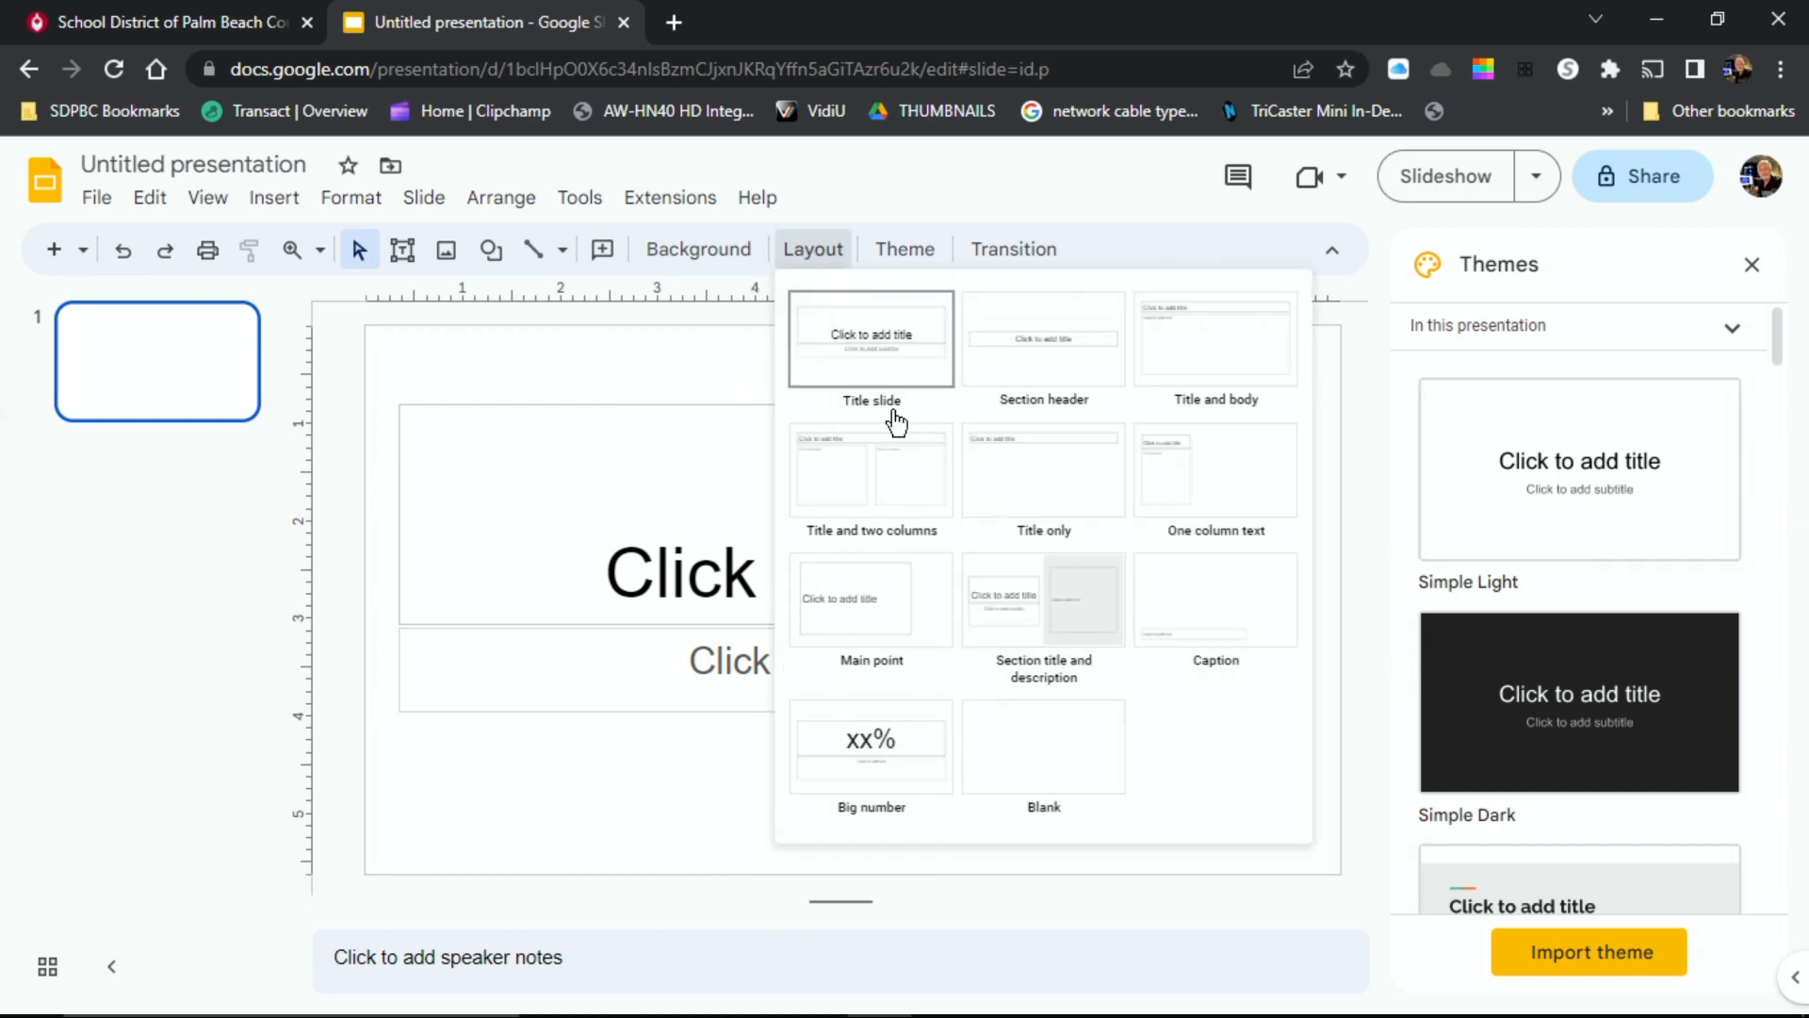
pyautogui.click(1024, 759)
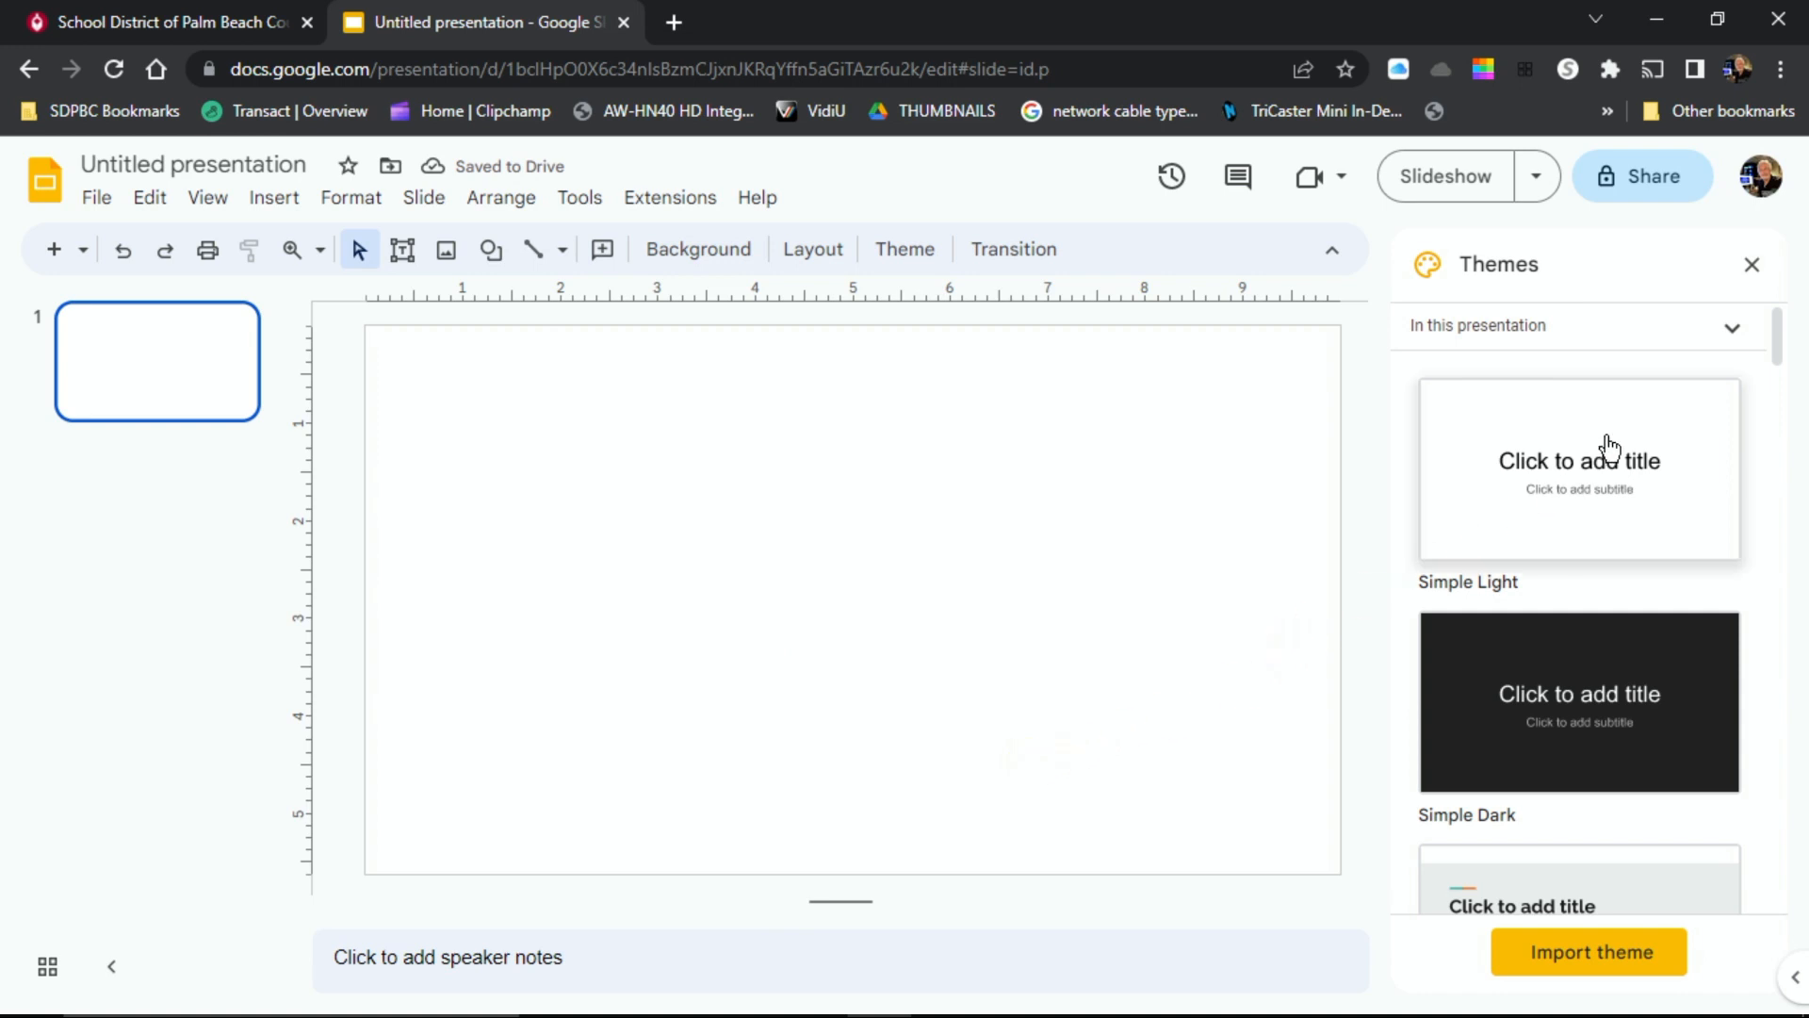
pyautogui.click(1753, 270)
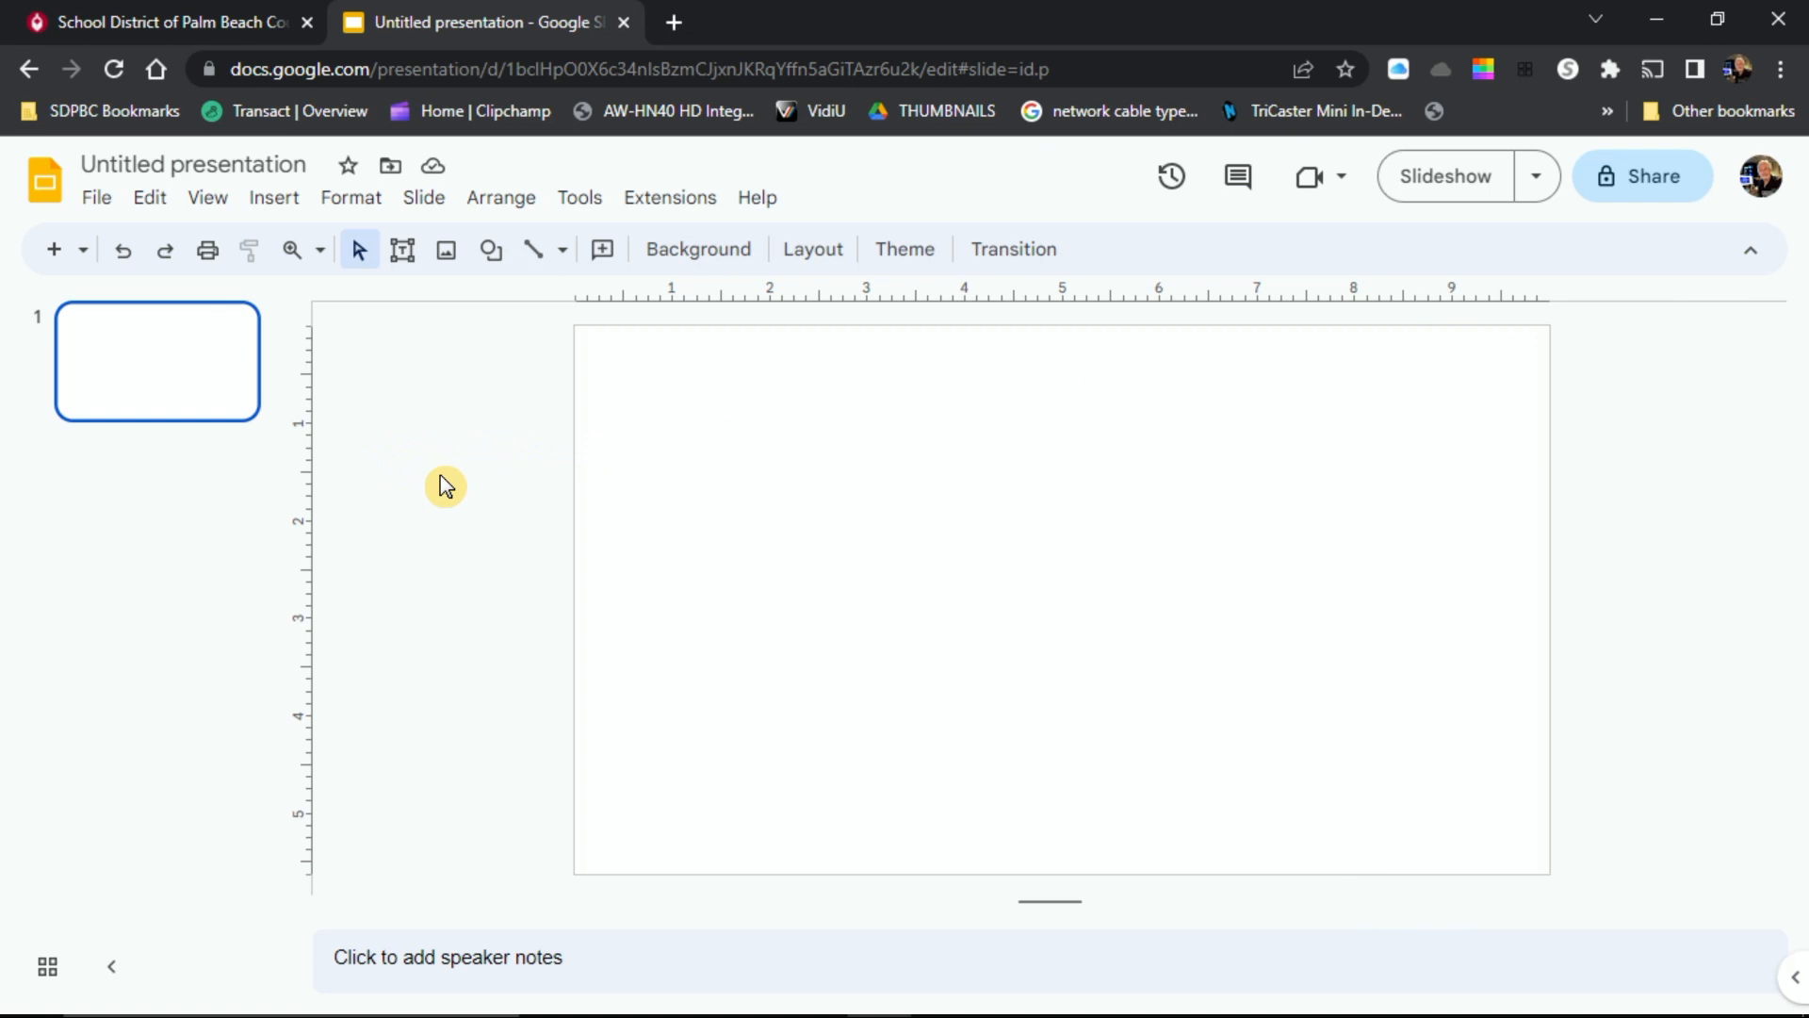
# Step: Insert the Chandra-Helix-Nebula image from the computer's Graphic Pictures folder on USB Drive (E:) into the slide
pyautogui.click(283, 202)
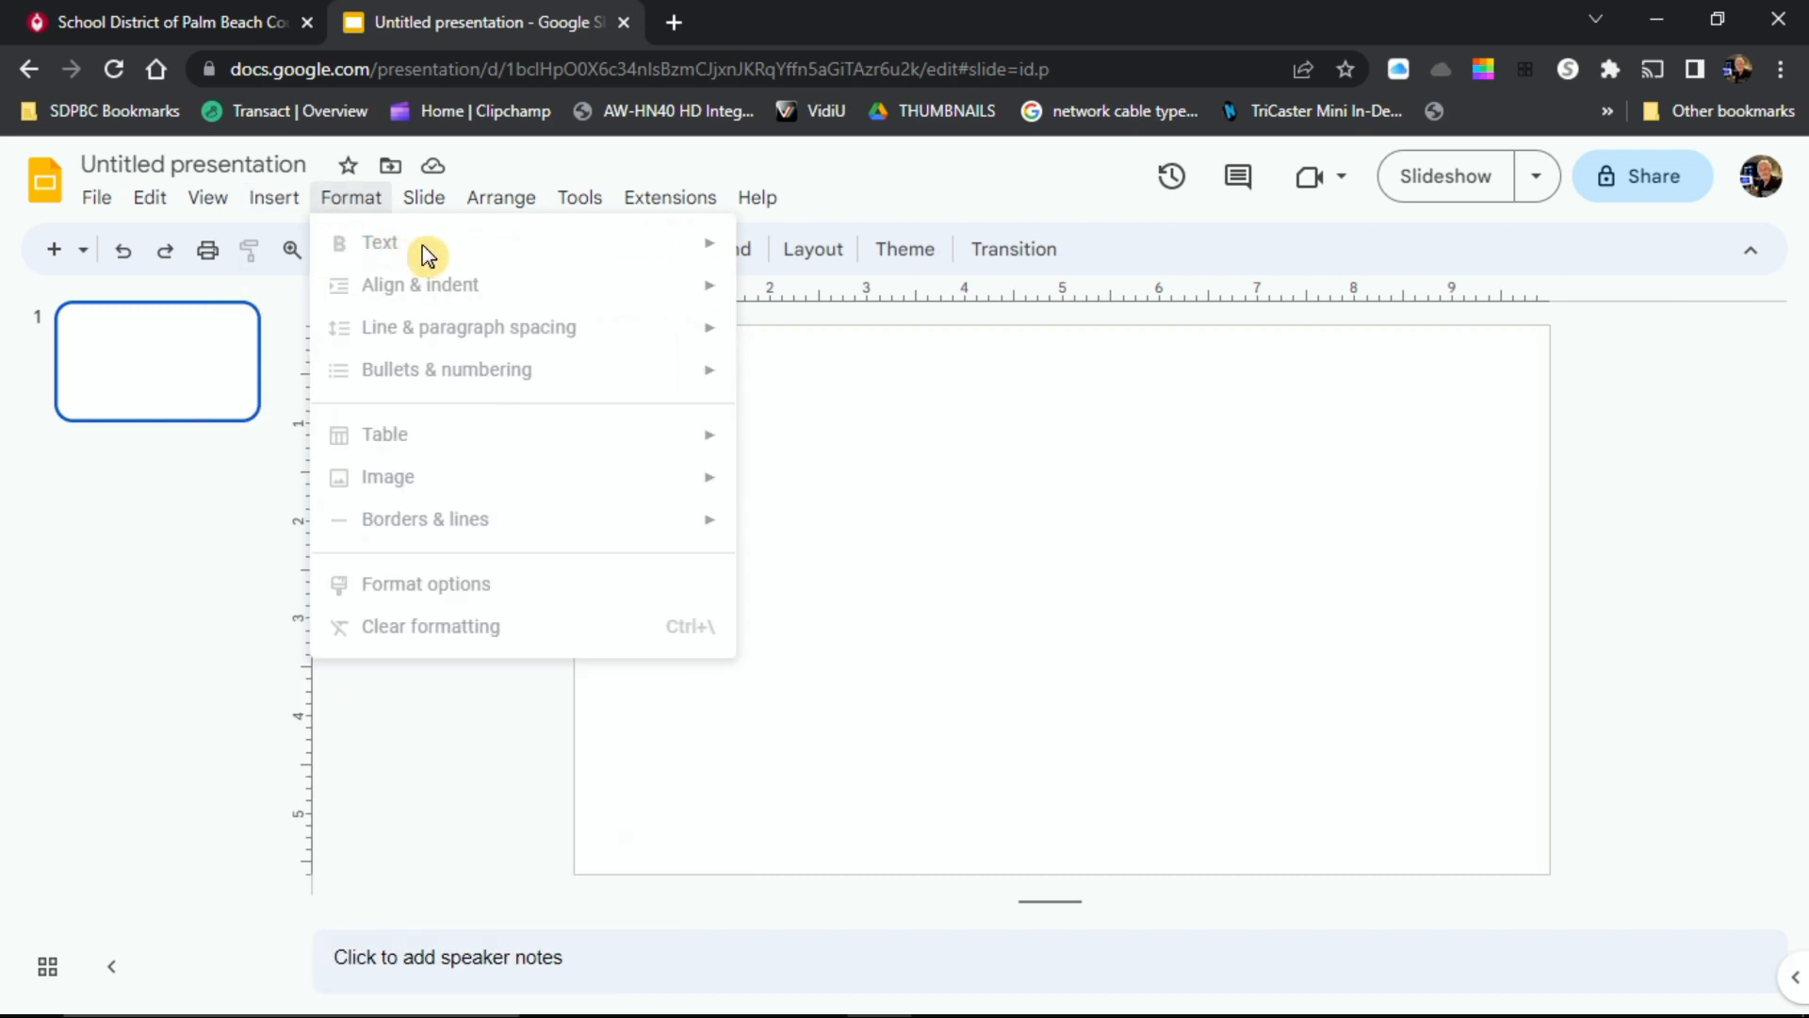
pyautogui.moveTo(557, 245)
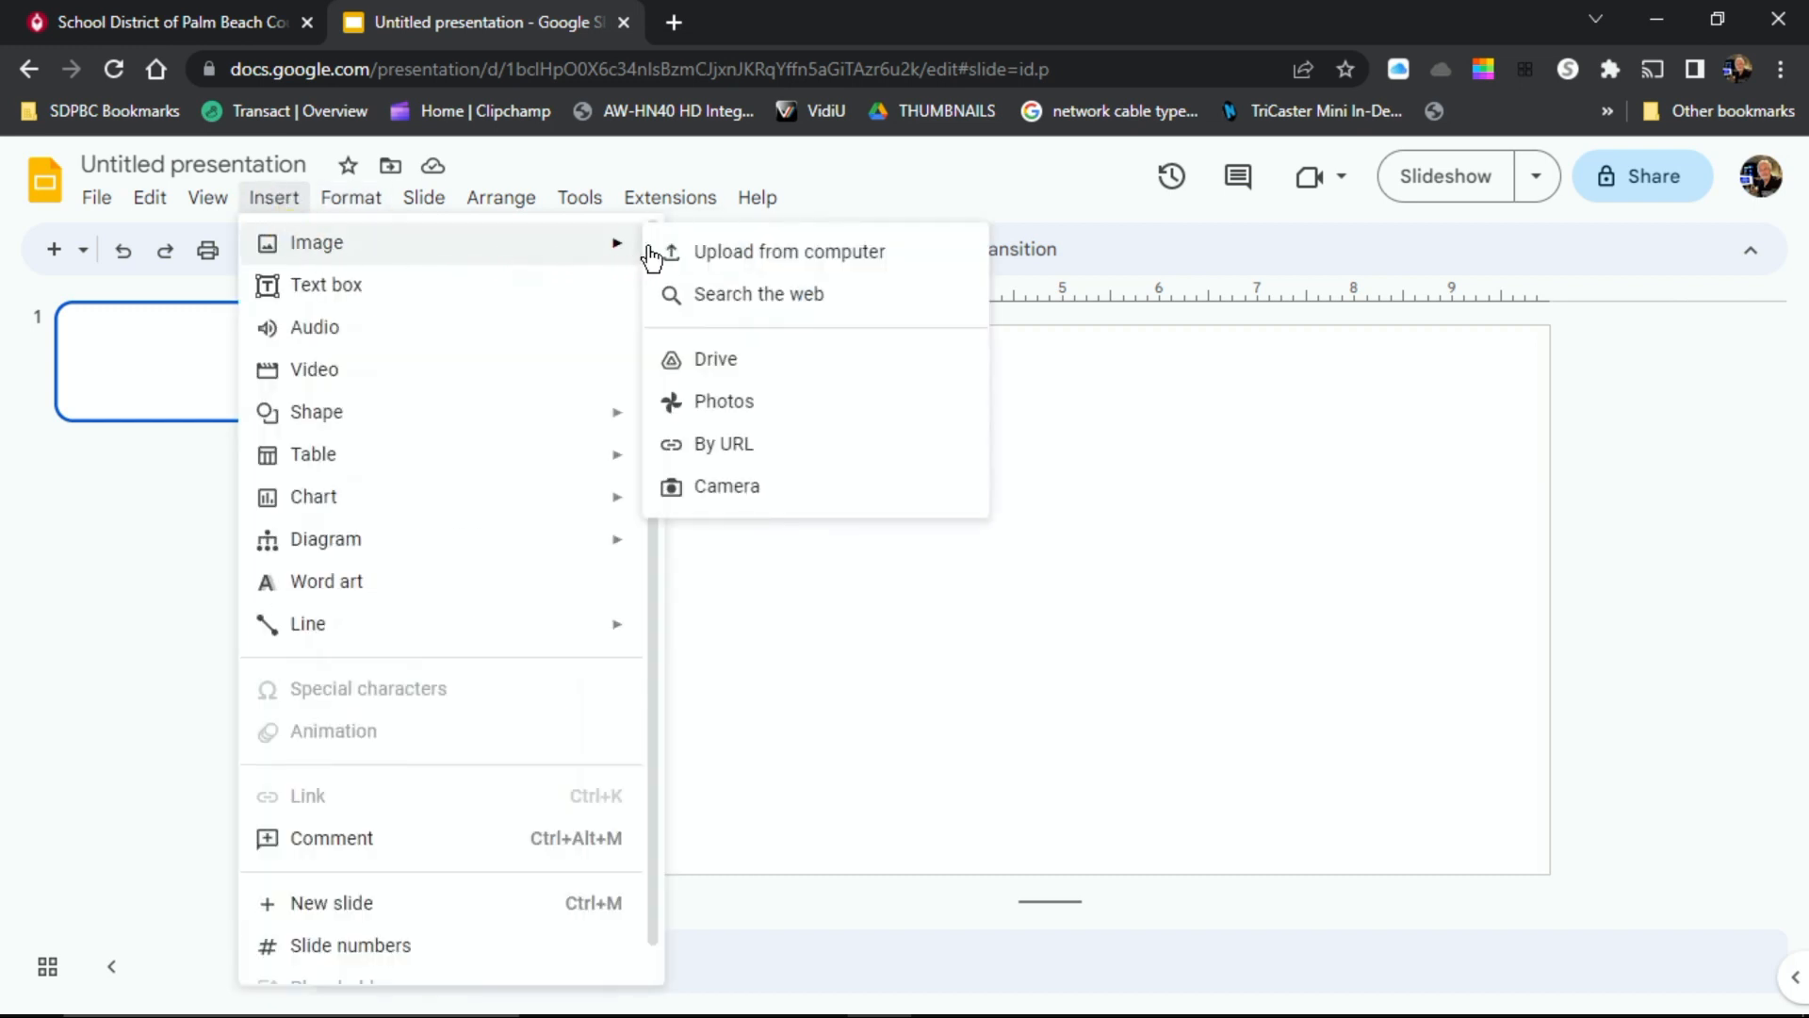
pyautogui.click(806, 258)
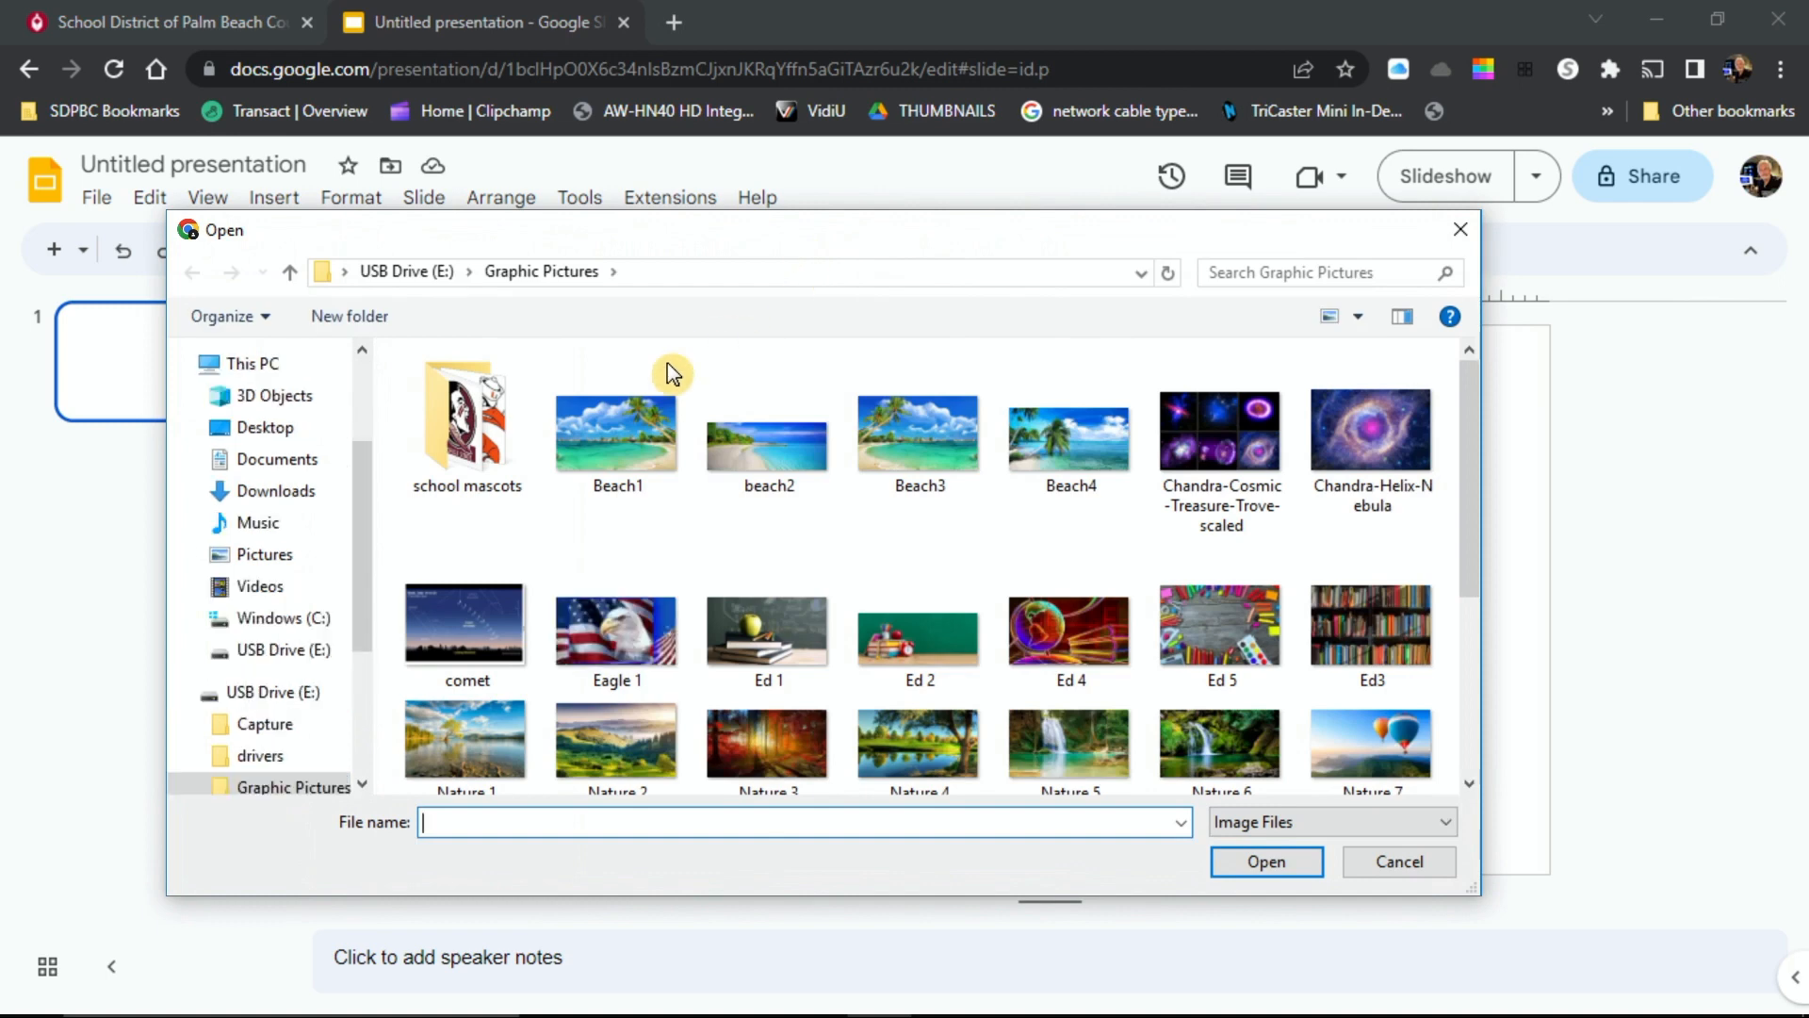
pyautogui.moveTo(363, 545); pyautogui.dragTo(370, 643)
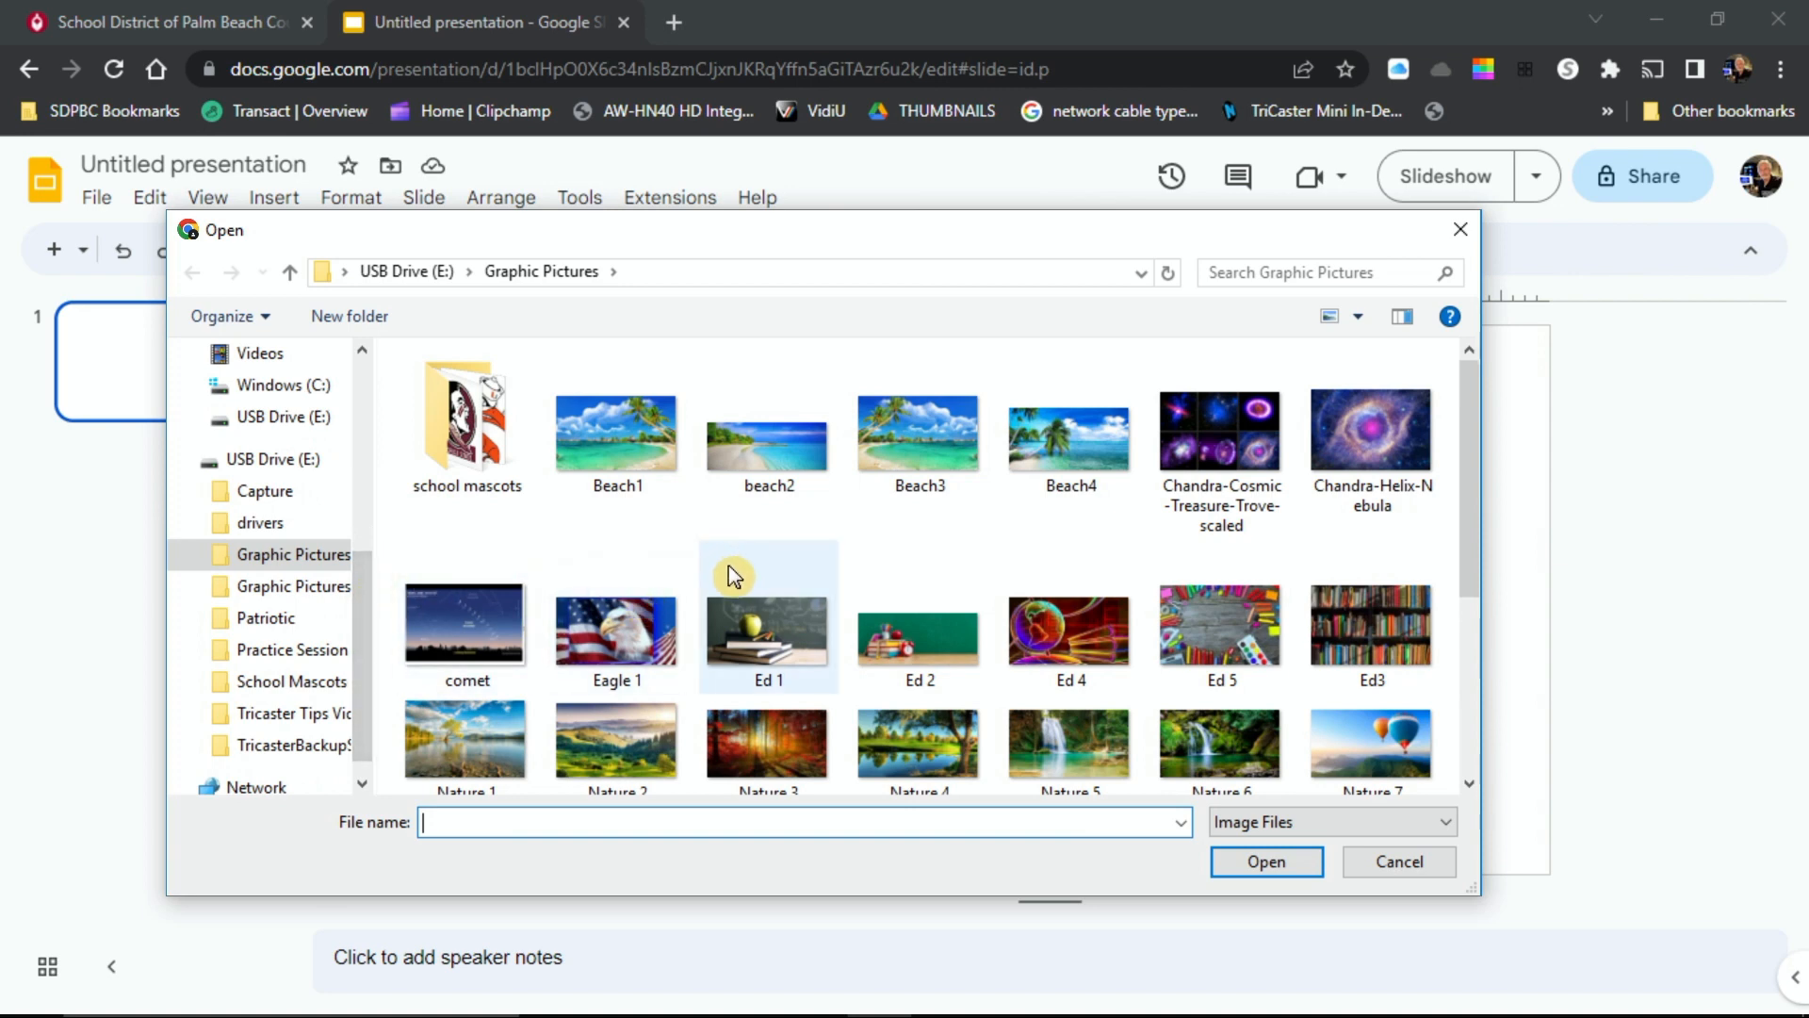
pyautogui.moveTo(1467, 480)
pyautogui.mouseDown()
pyautogui.moveTo(1475, 641)
pyautogui.moveTo(1486, 509)
pyautogui.moveTo(1499, 620)
pyautogui.moveTo(1486, 460)
pyautogui.mouseUp()
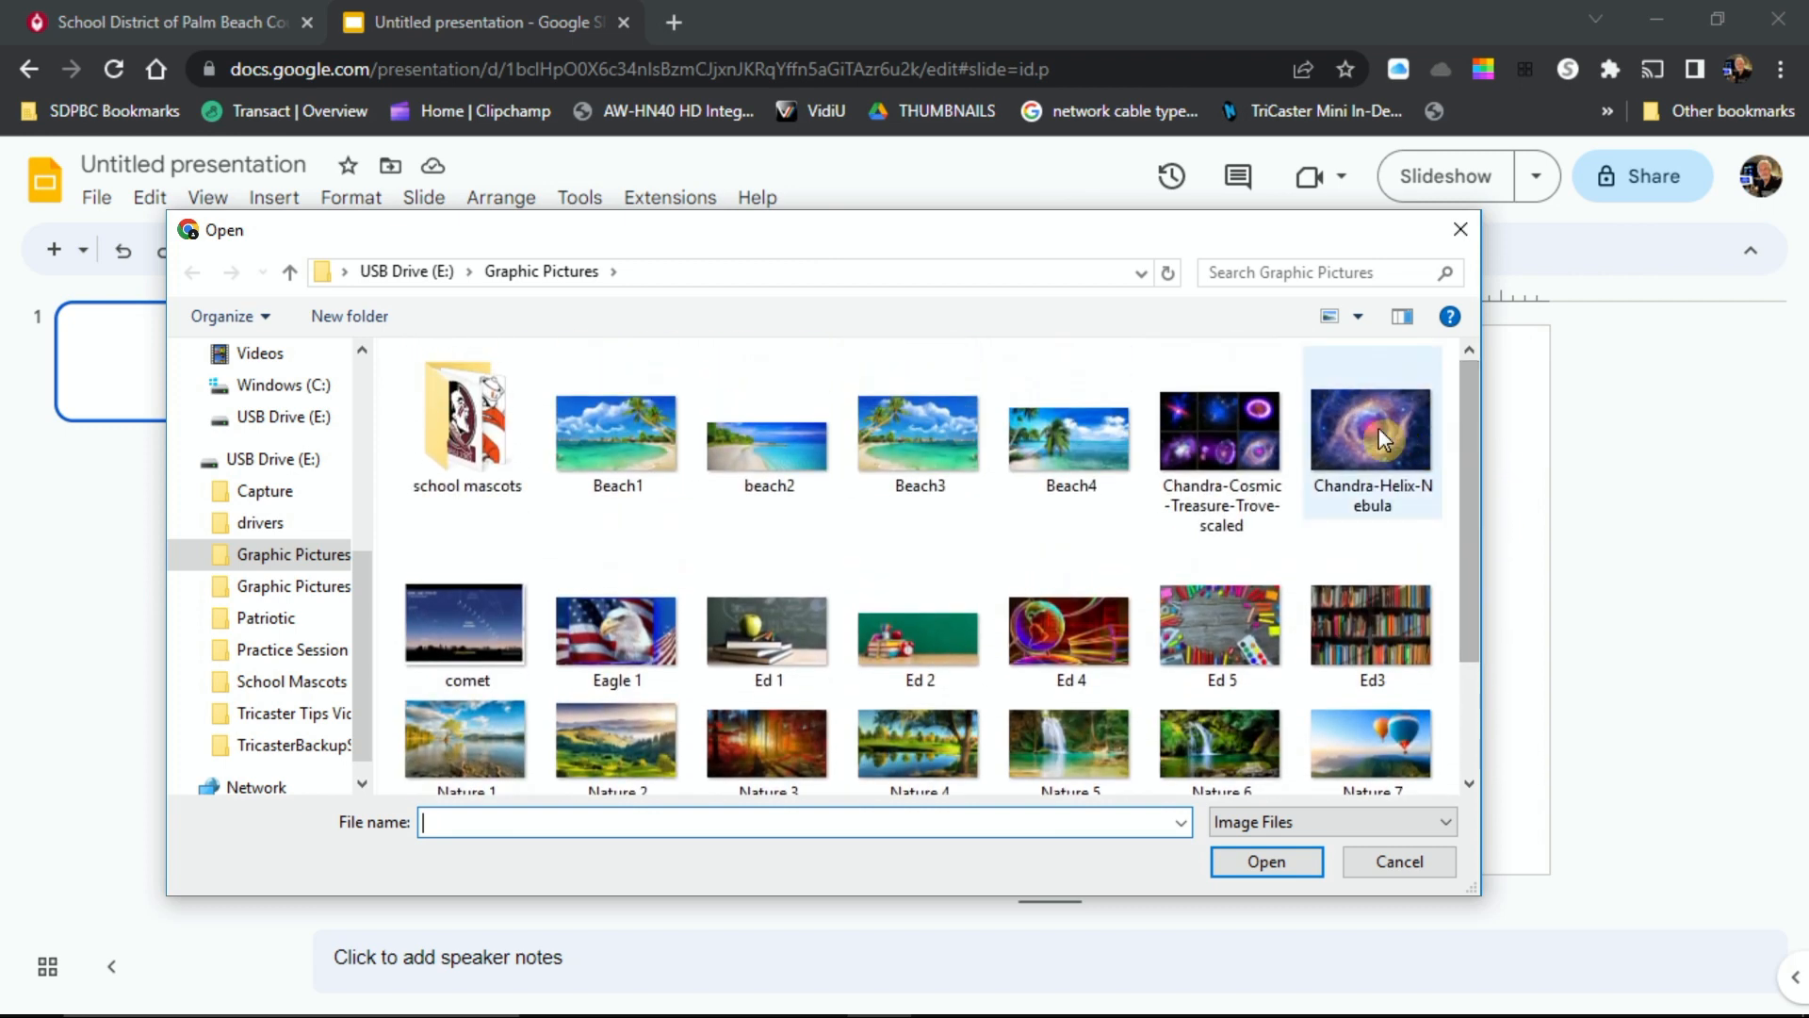
pyautogui.click(1368, 435)
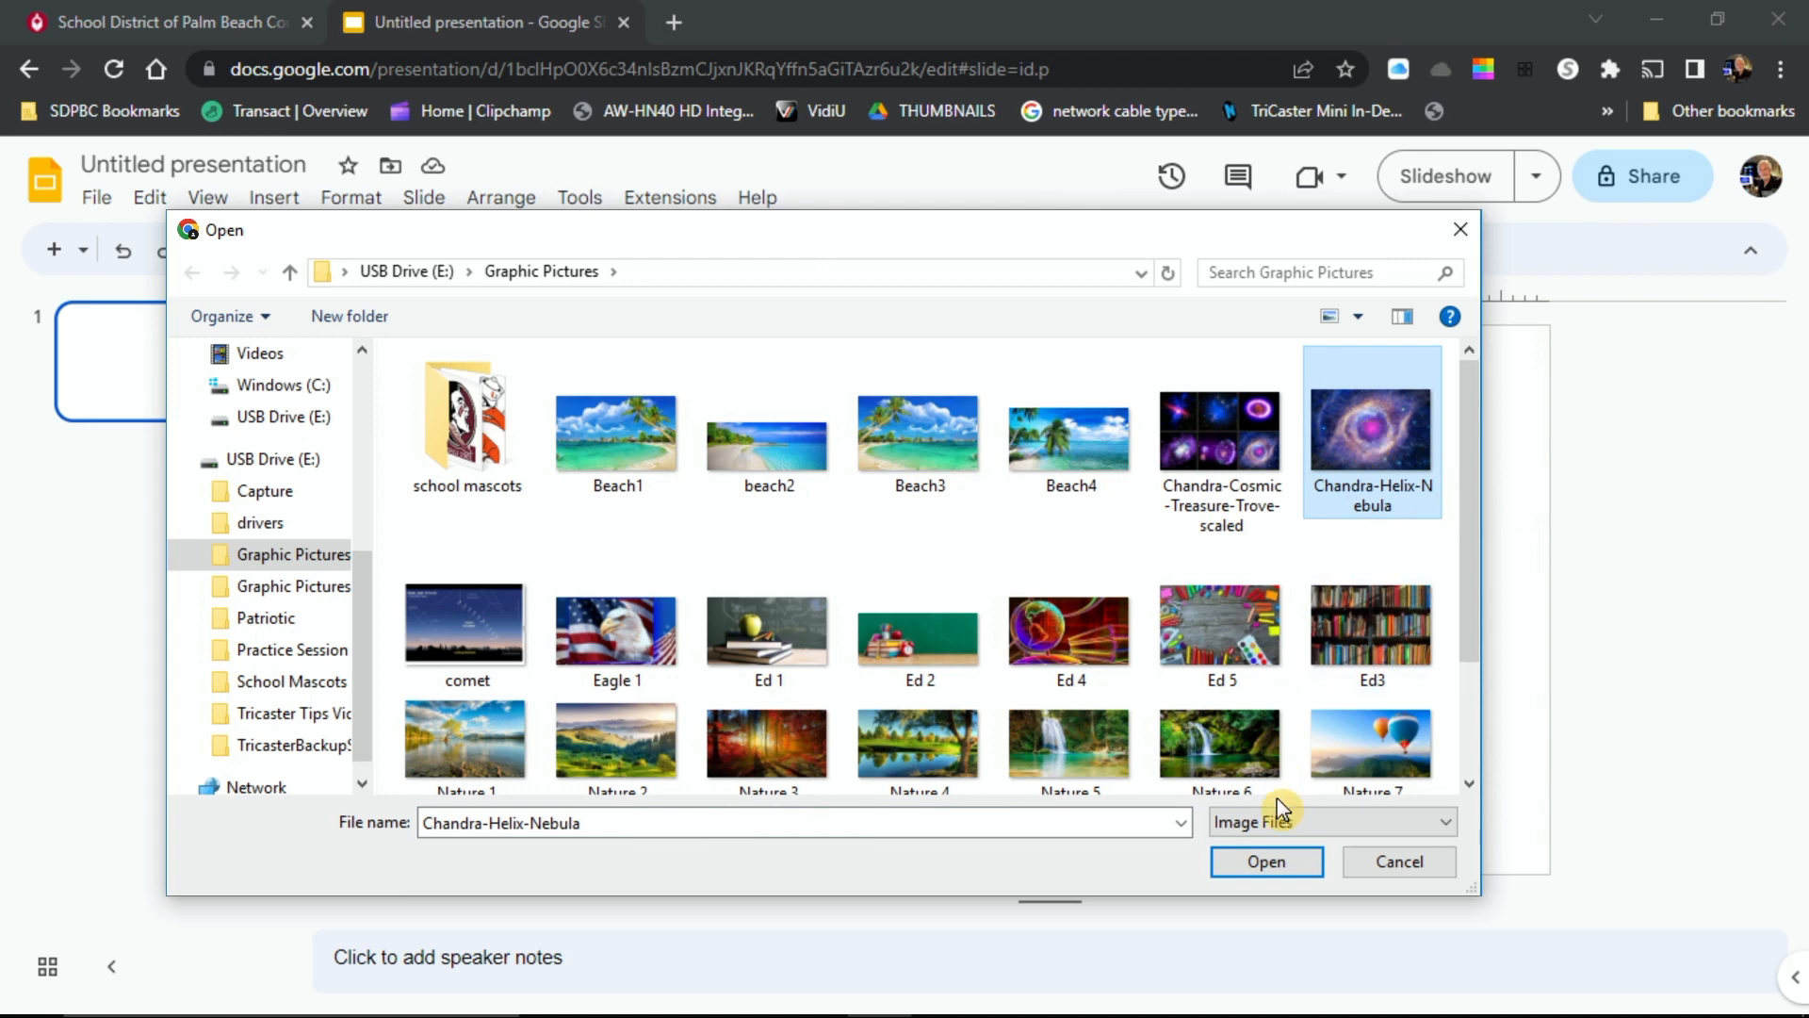
pyautogui.click(1264, 861)
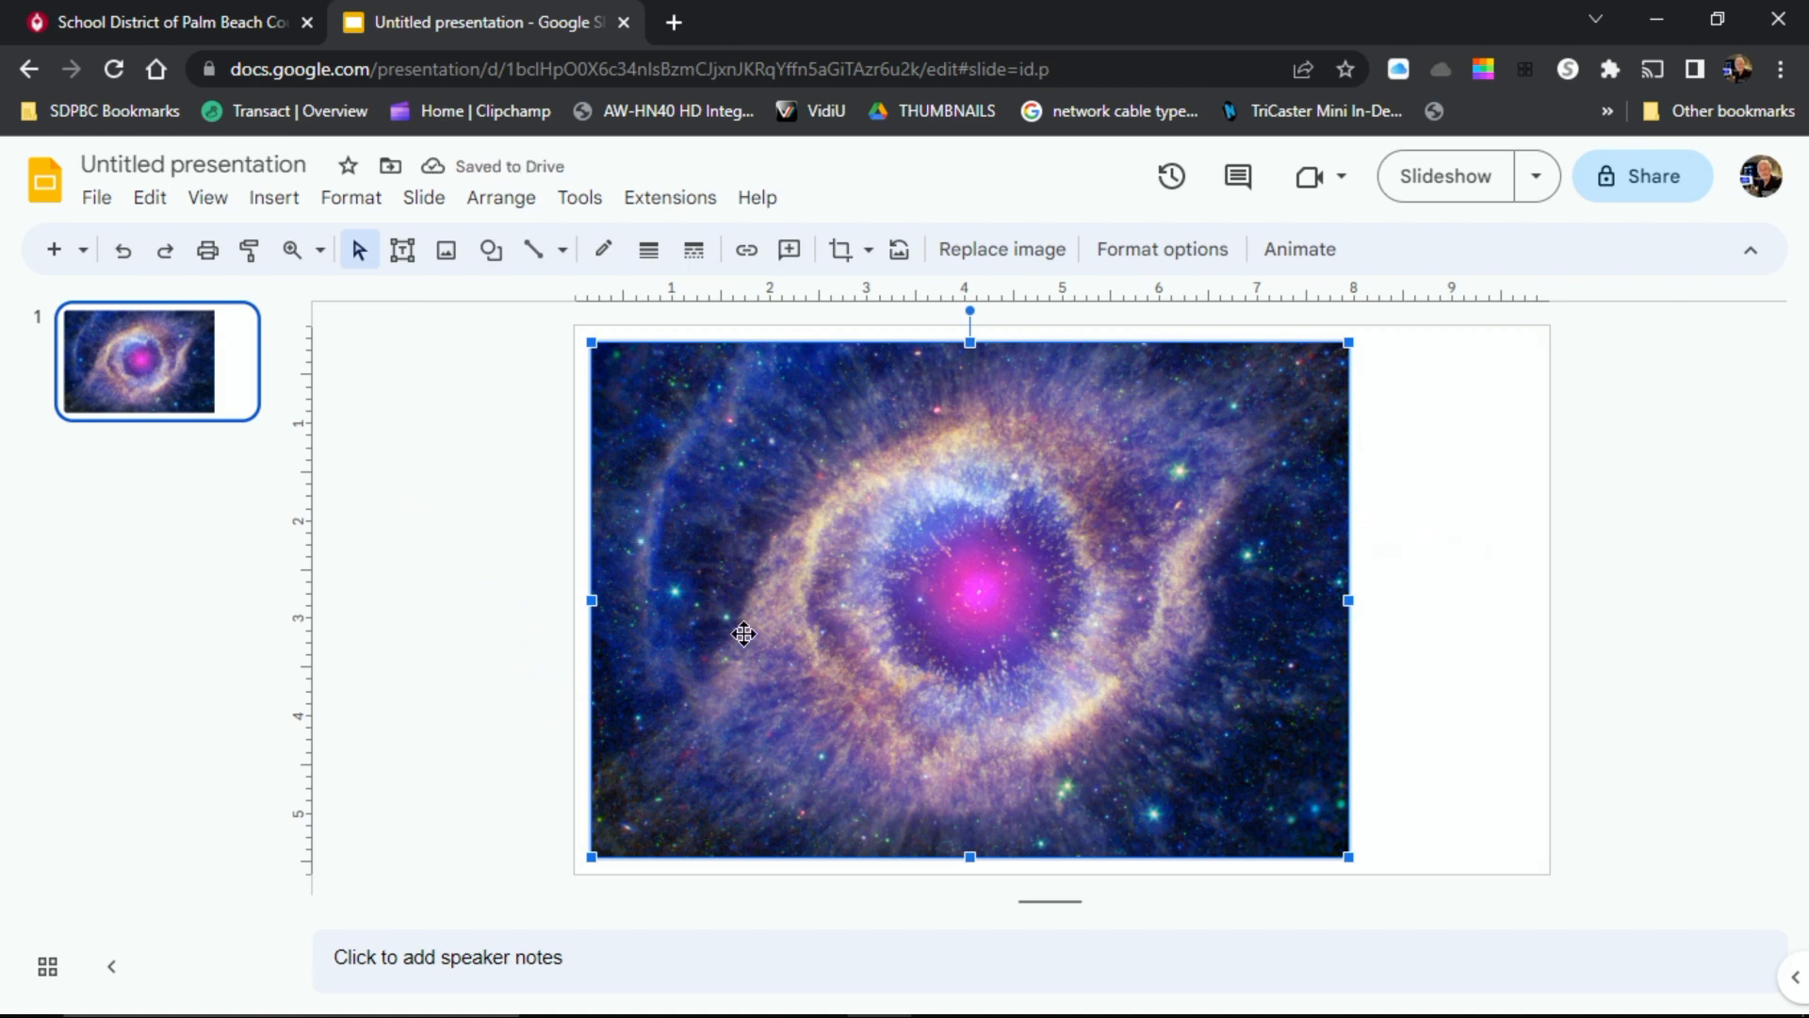
# Step: Center the nebula image and stretch it to all four edges so it fills the whole slide
pyautogui.moveTo(945, 508); pyautogui.dragTo(1036, 506)
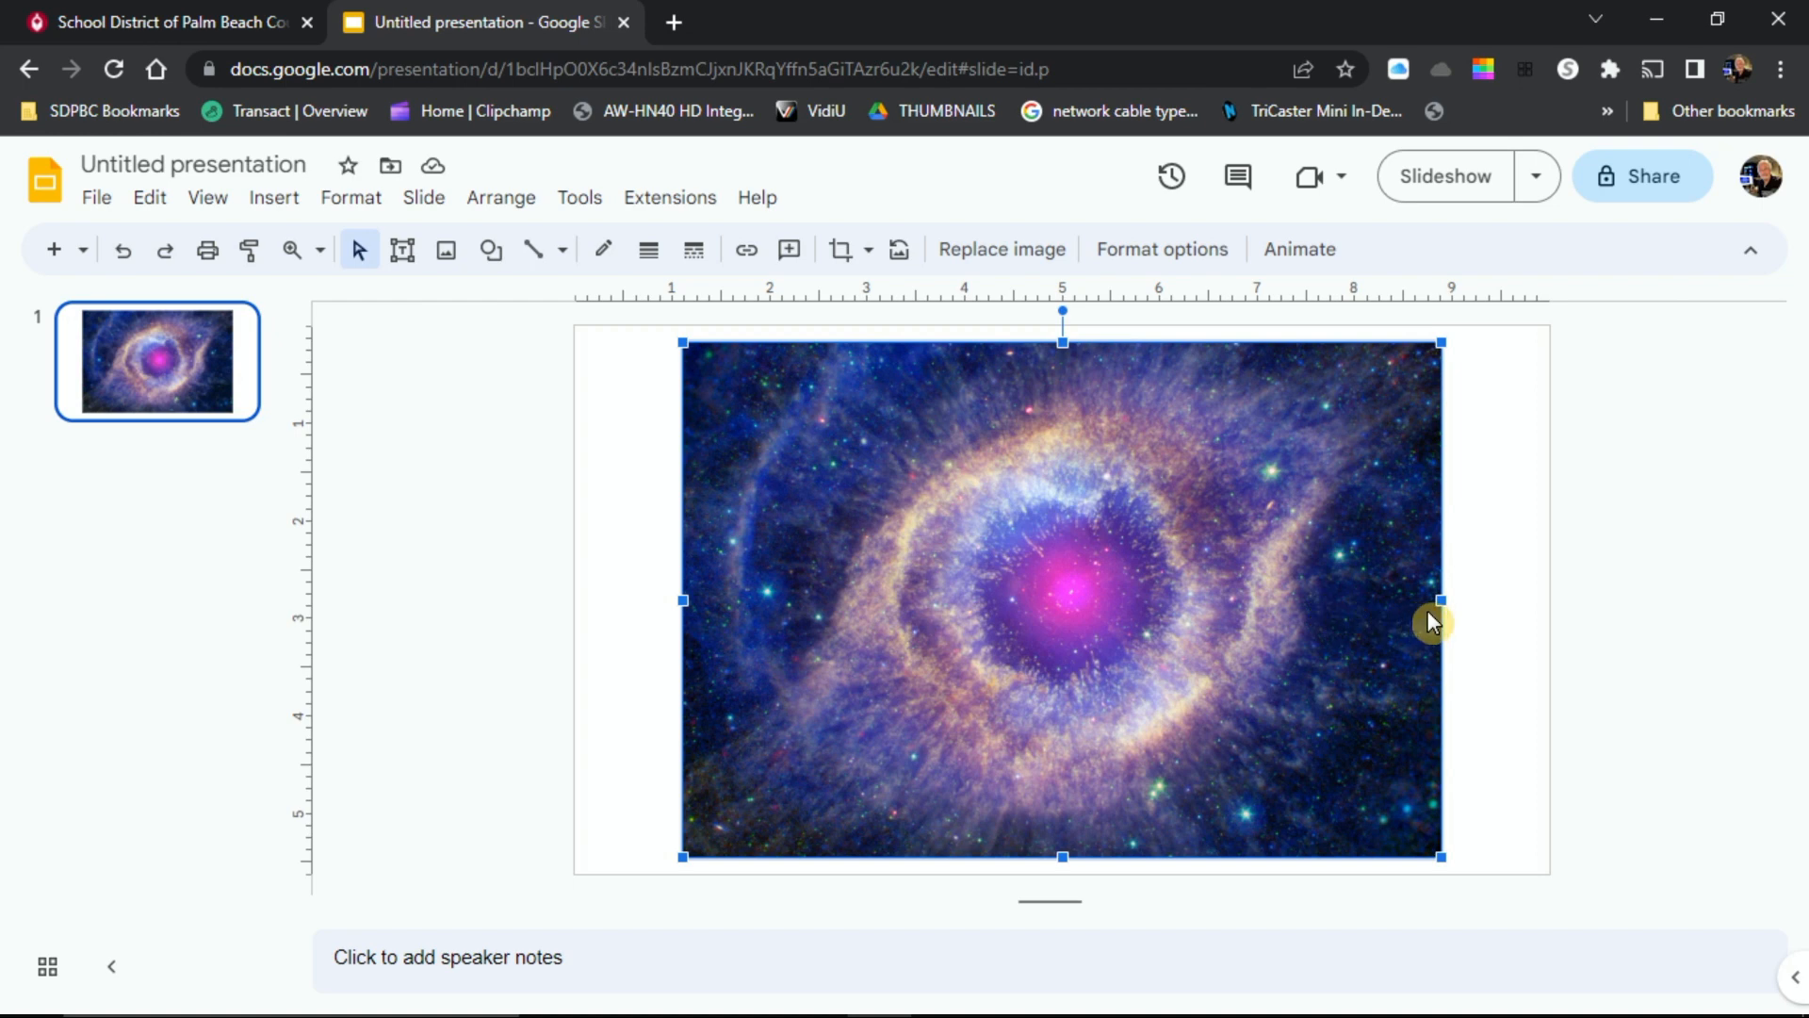
pyautogui.moveTo(1438, 600); pyautogui.dragTo(1547, 606)
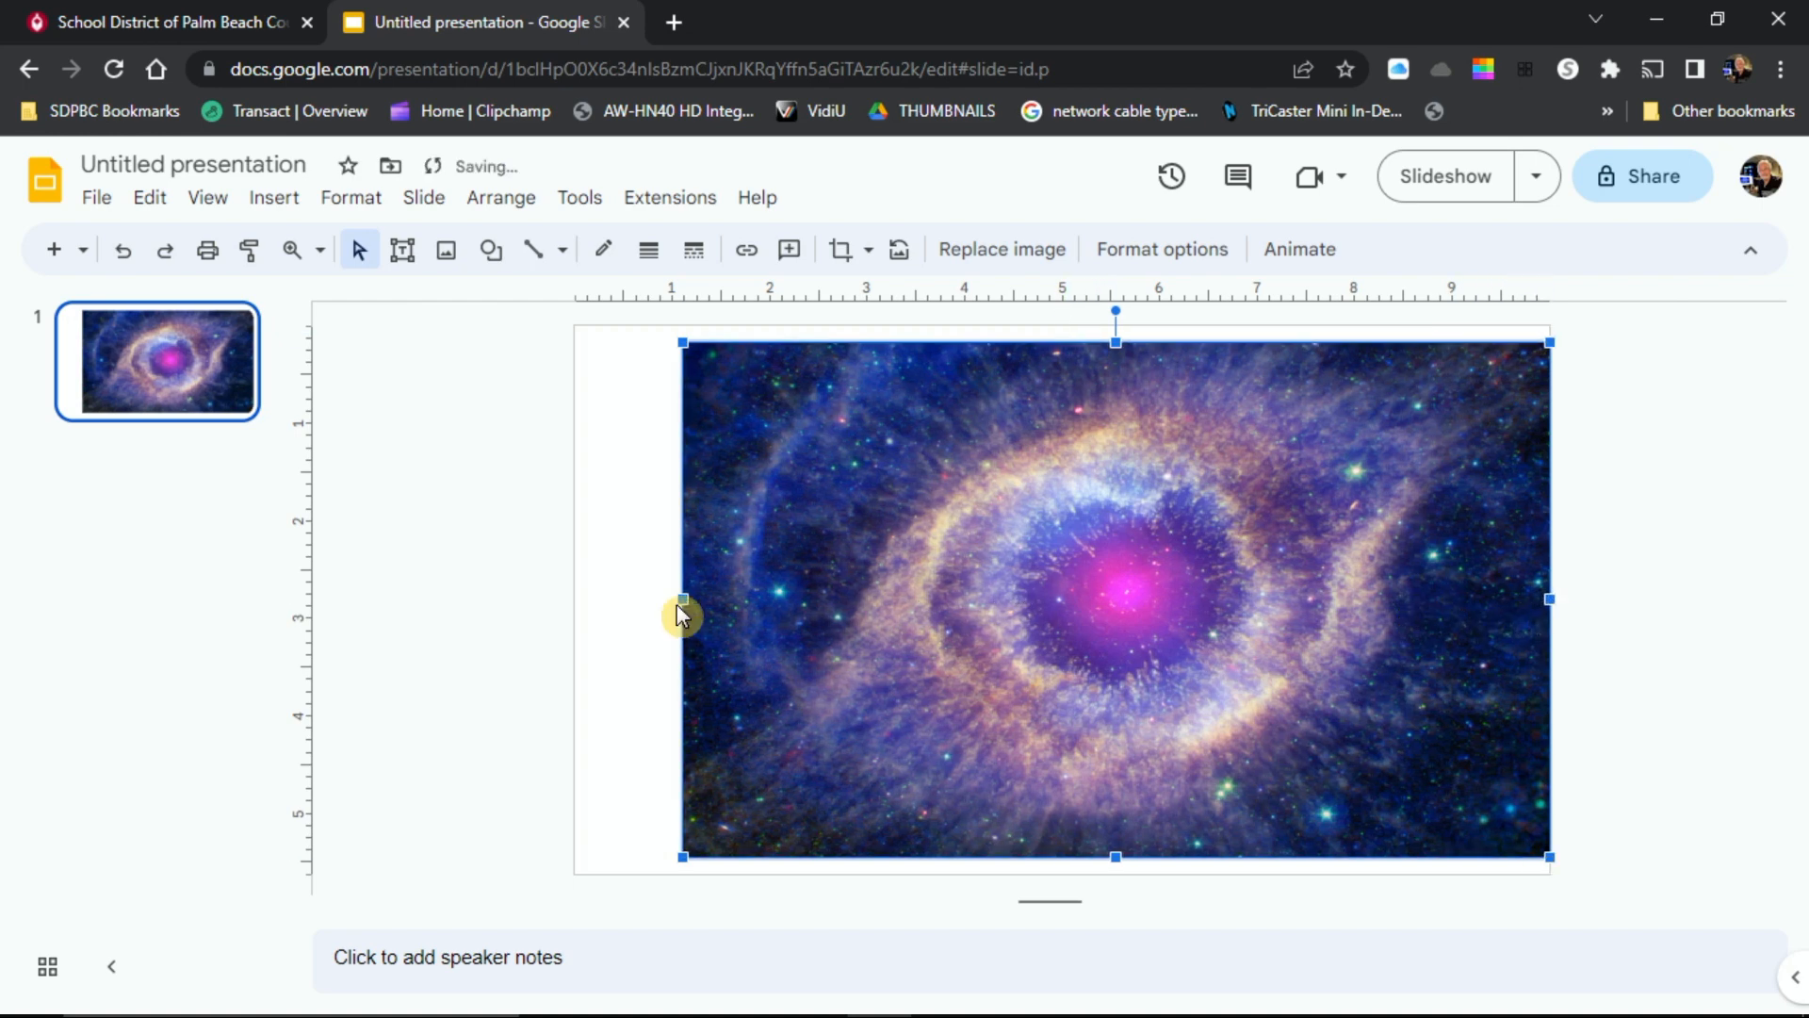
pyautogui.moveTo(680, 599); pyautogui.dragTo(574, 594)
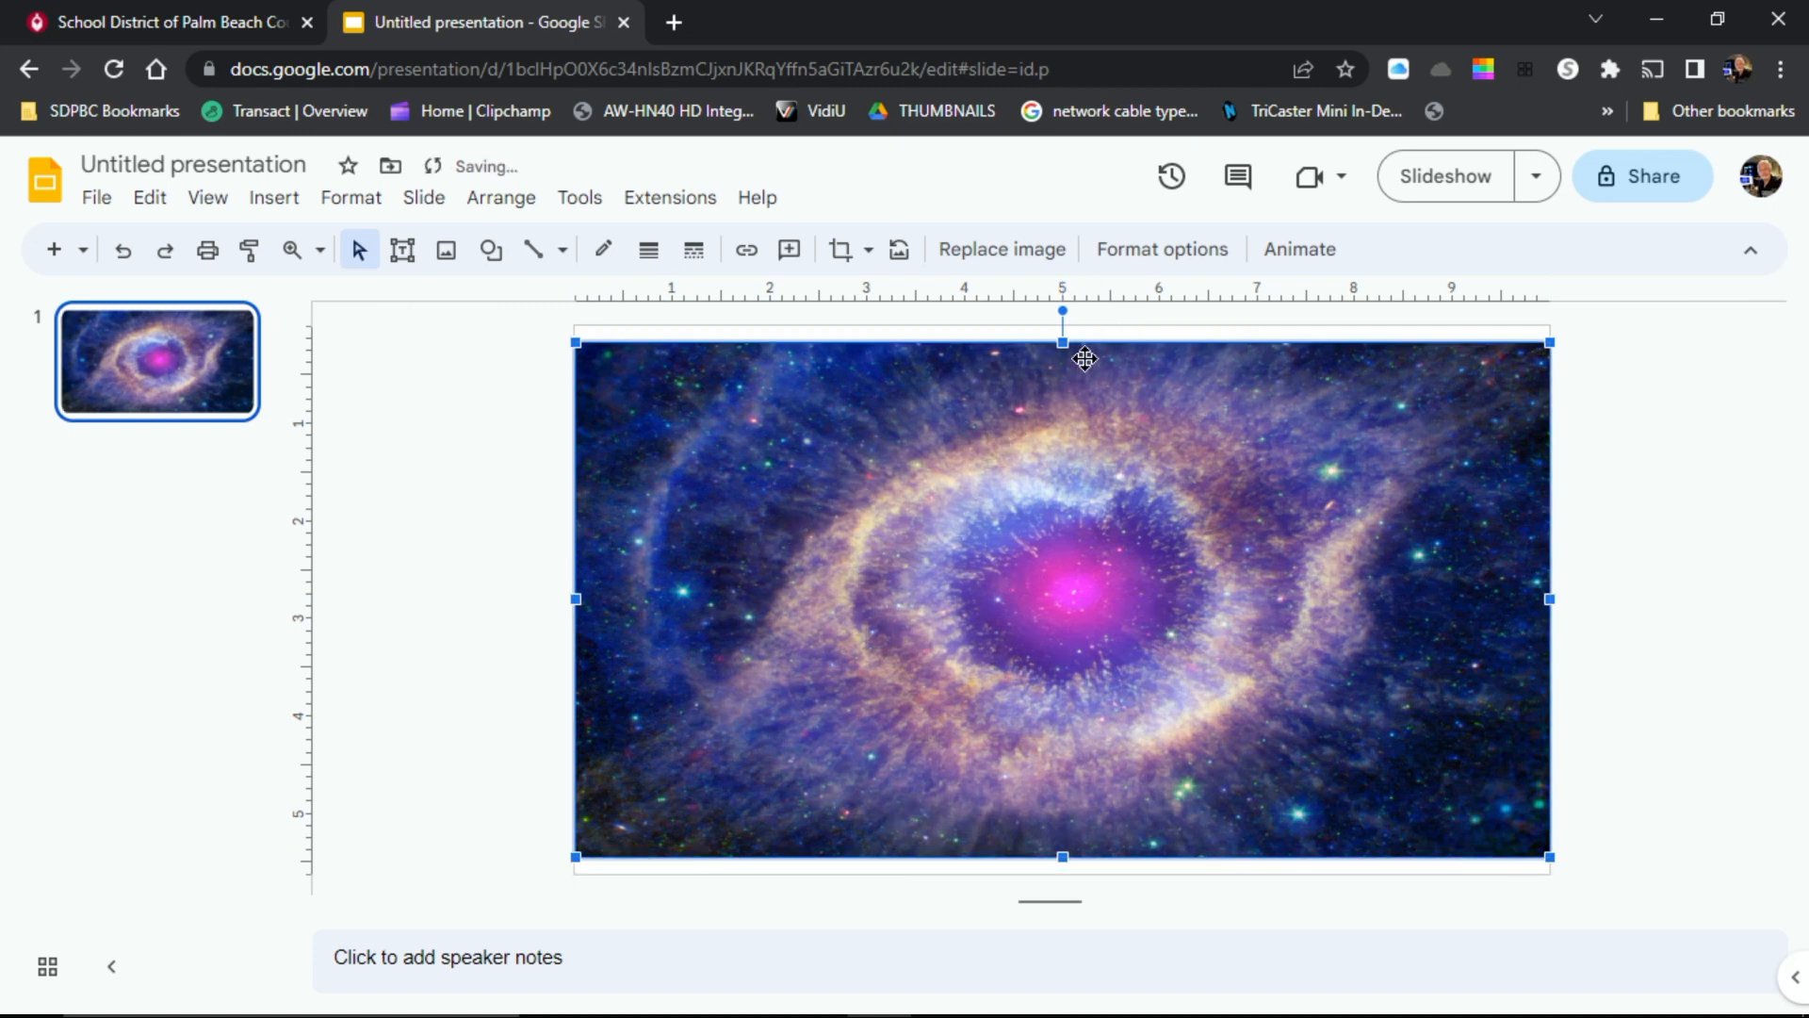
pyautogui.moveTo(1063, 344); pyautogui.dragTo(1063, 327)
pyautogui.moveTo(1063, 856); pyautogui.dragTo(1060, 875)
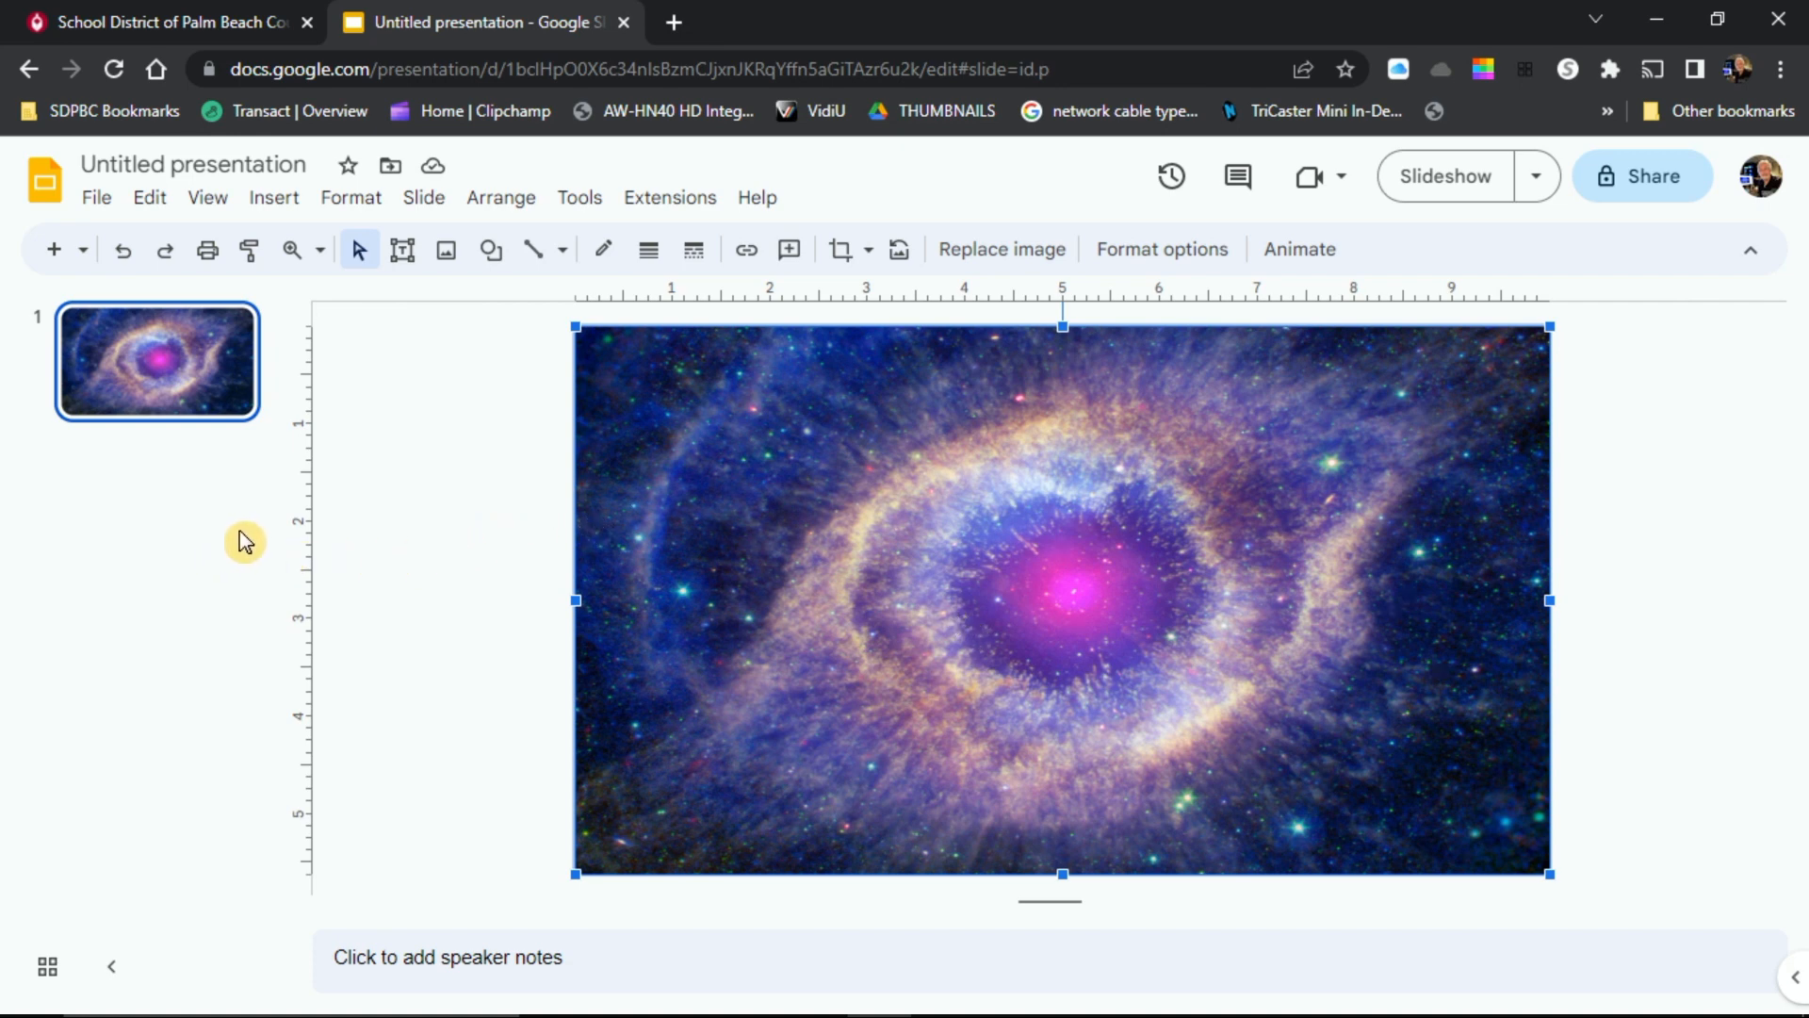
# Step: Rename the presentation as Space 1
pyautogui.click(194, 164)
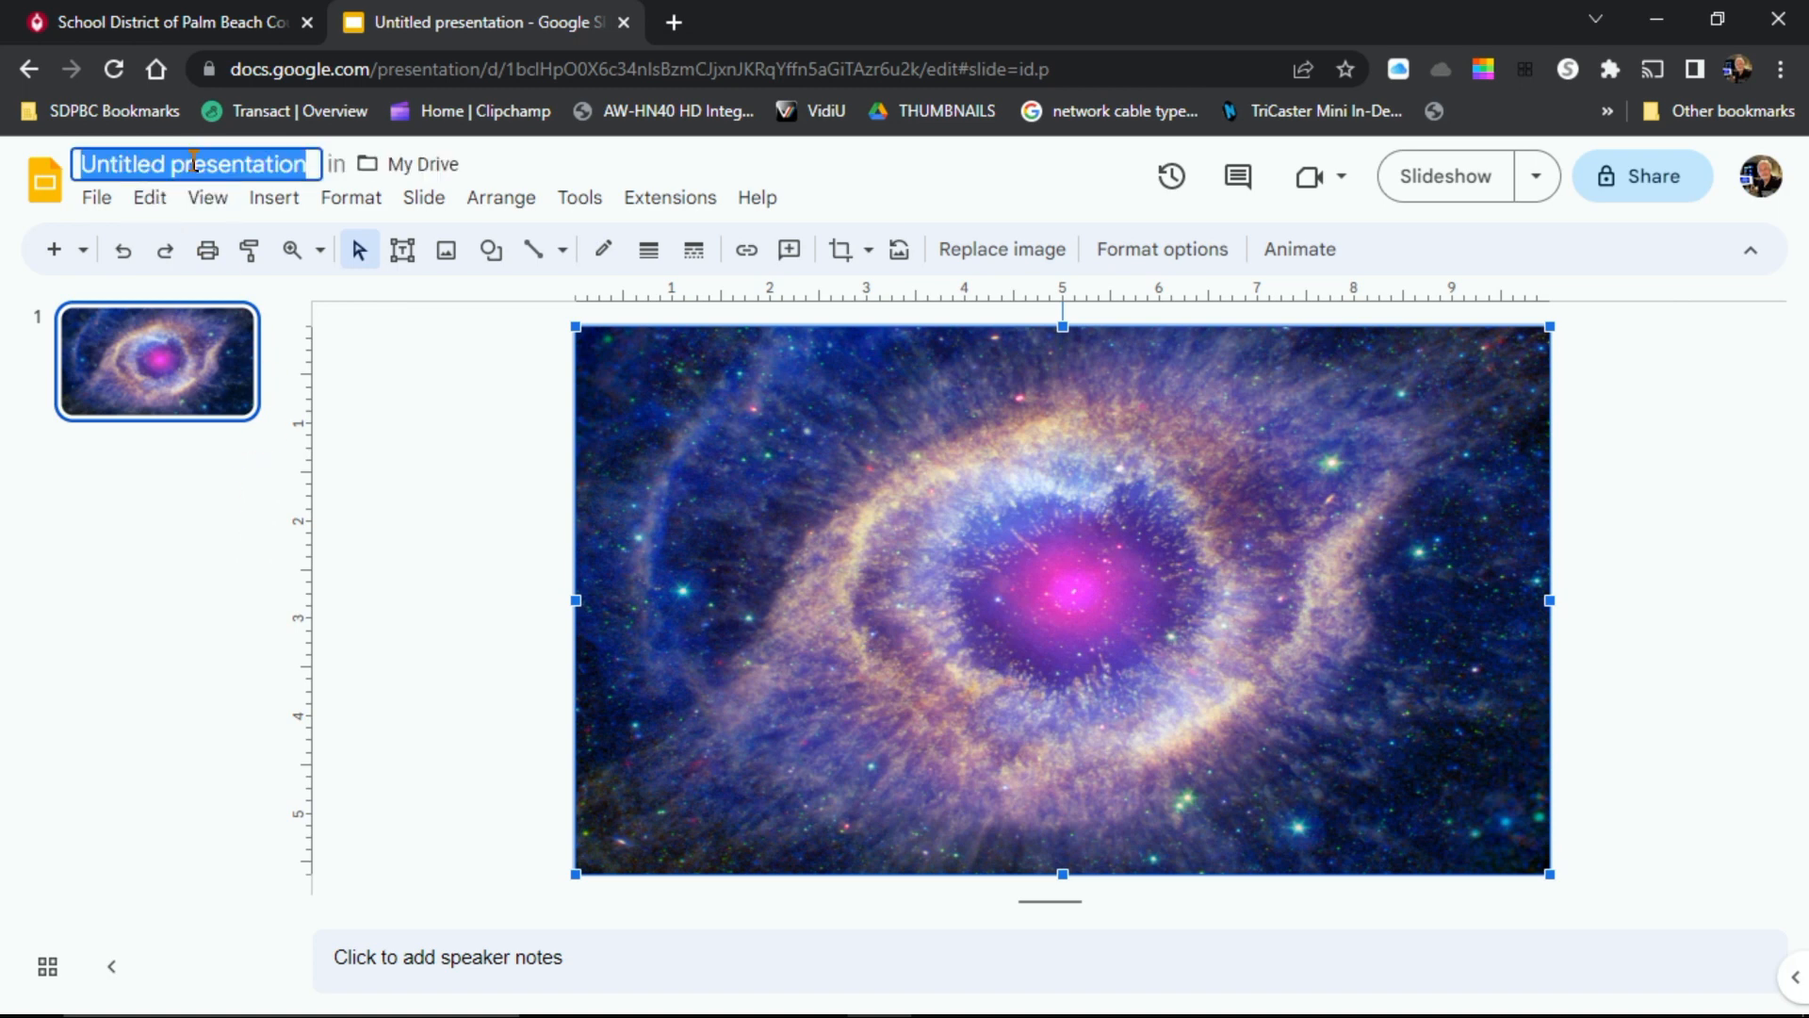
pyautogui.write('Spac')
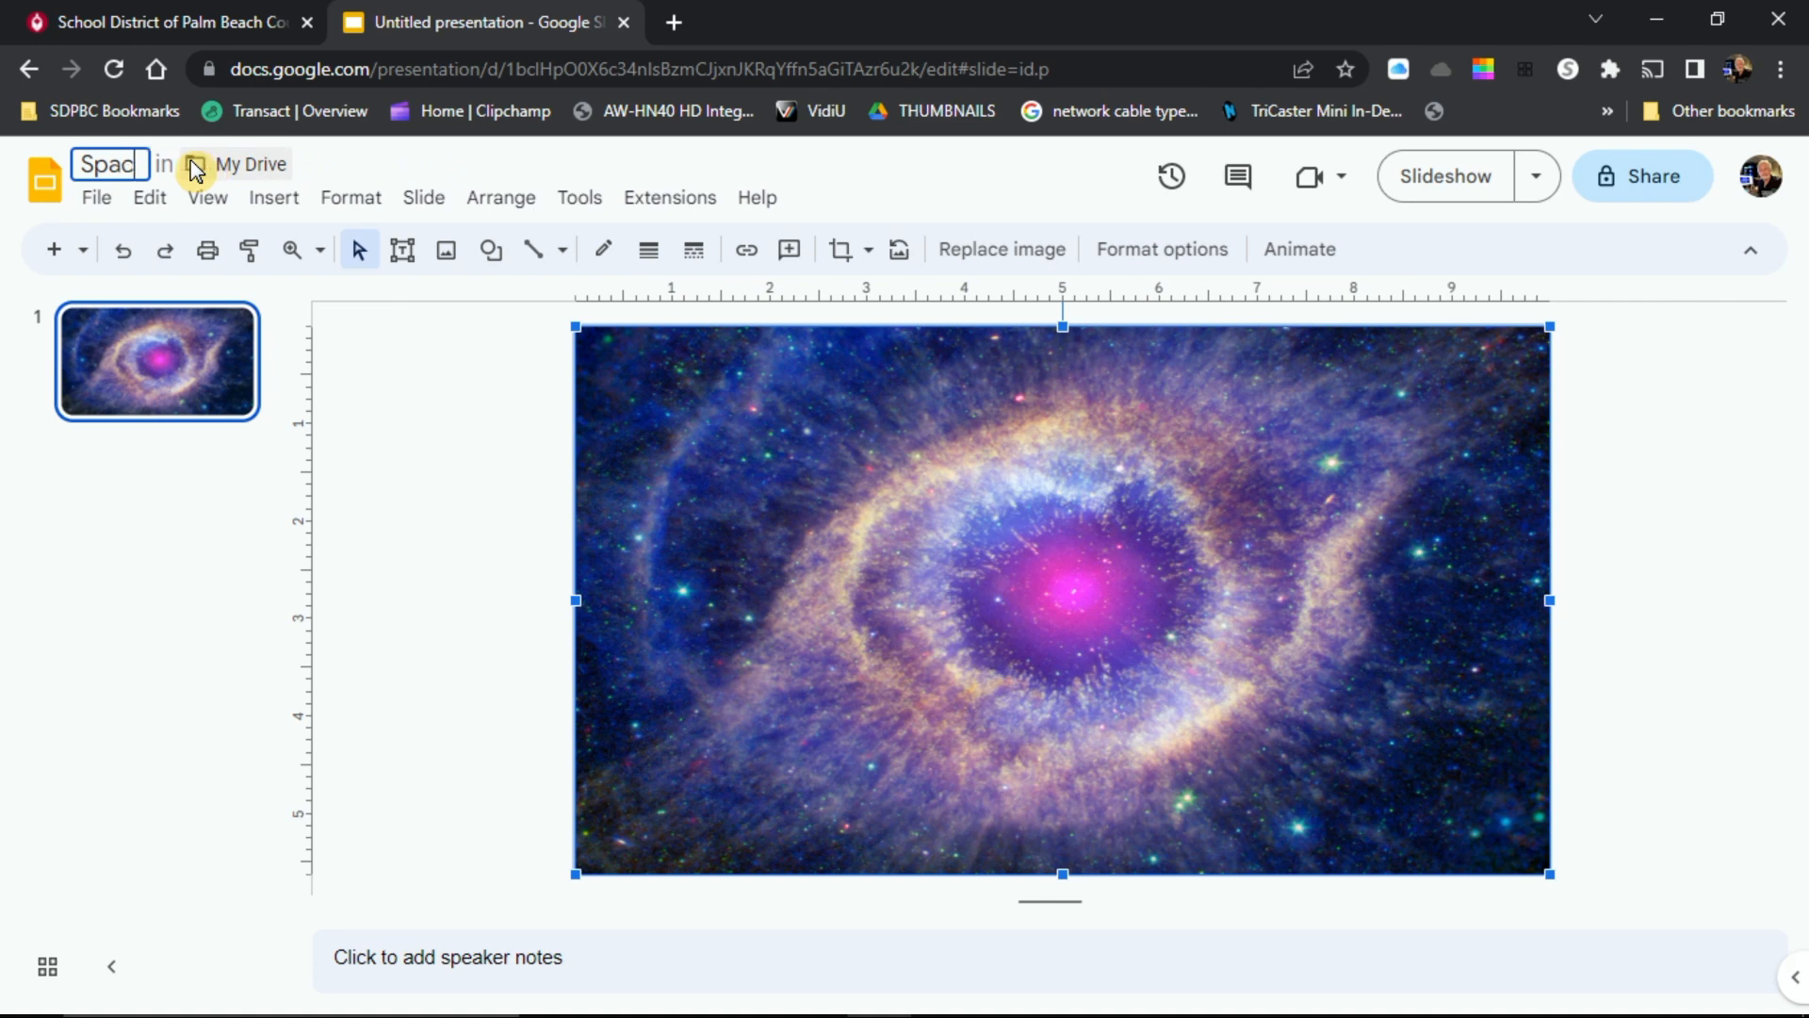
pyautogui.write('e 1')
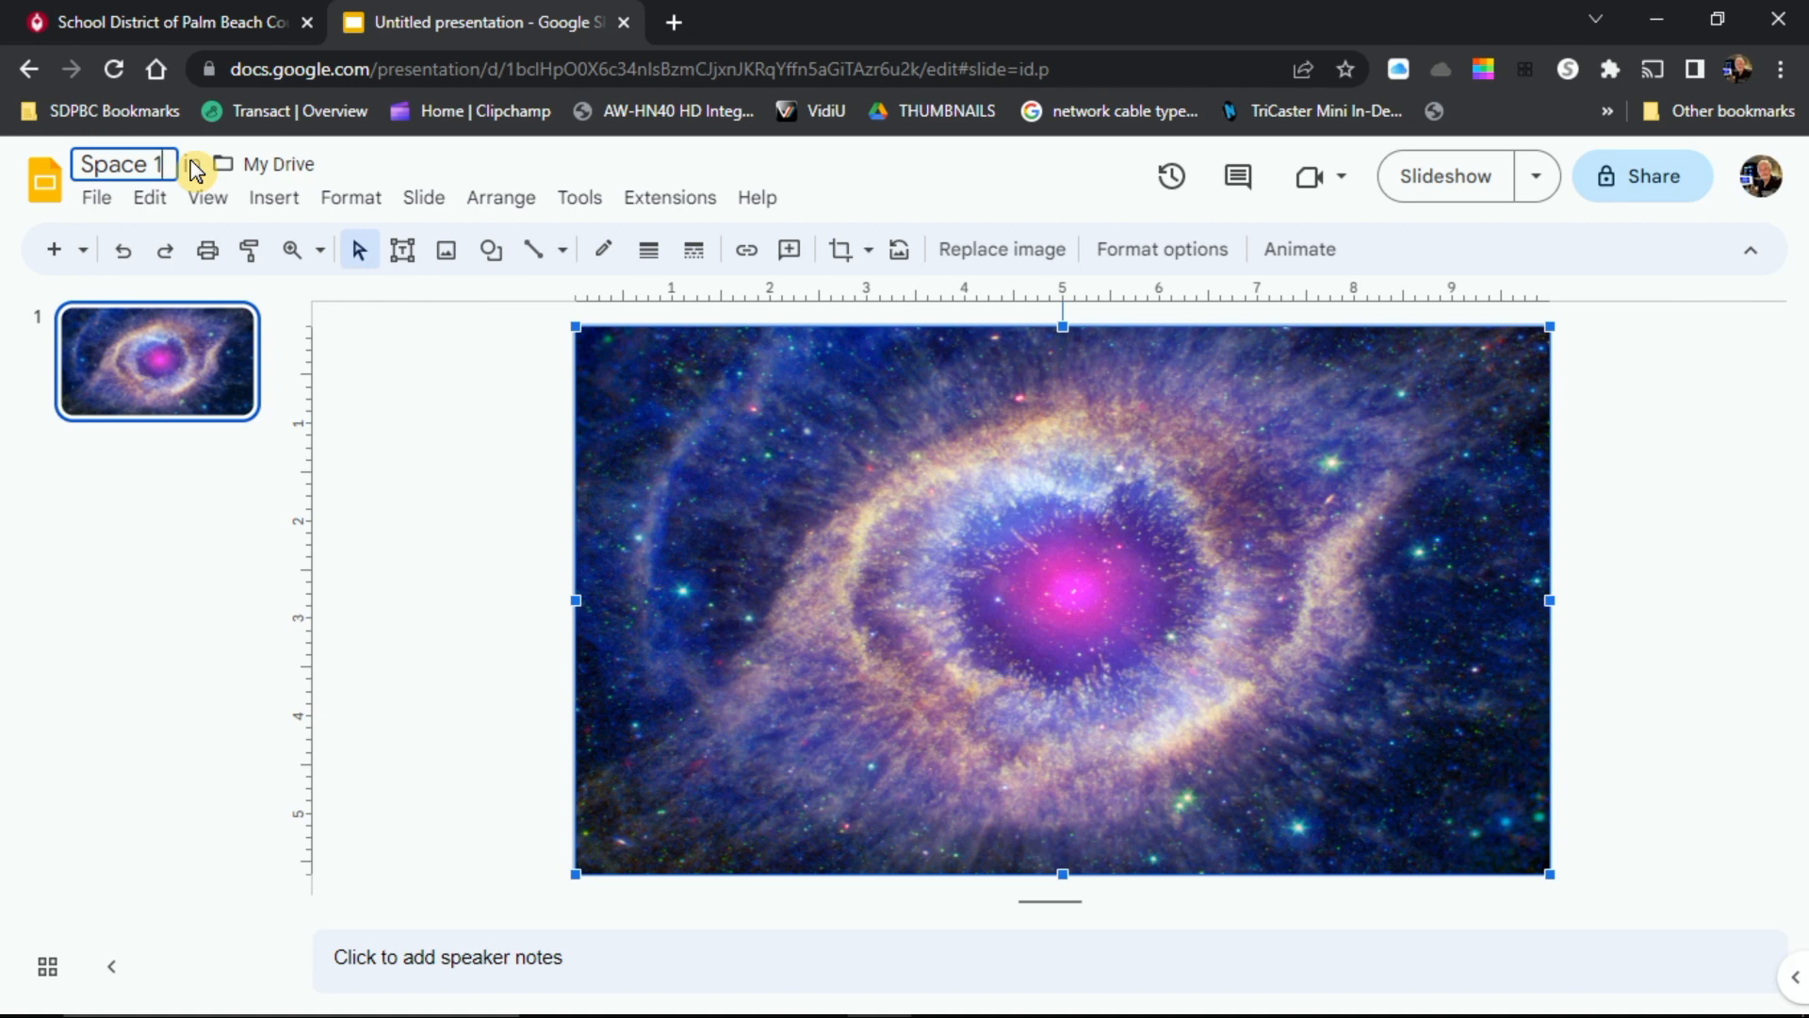
# Step: Download the current slide as a JPEG image
pyautogui.click(97, 199)
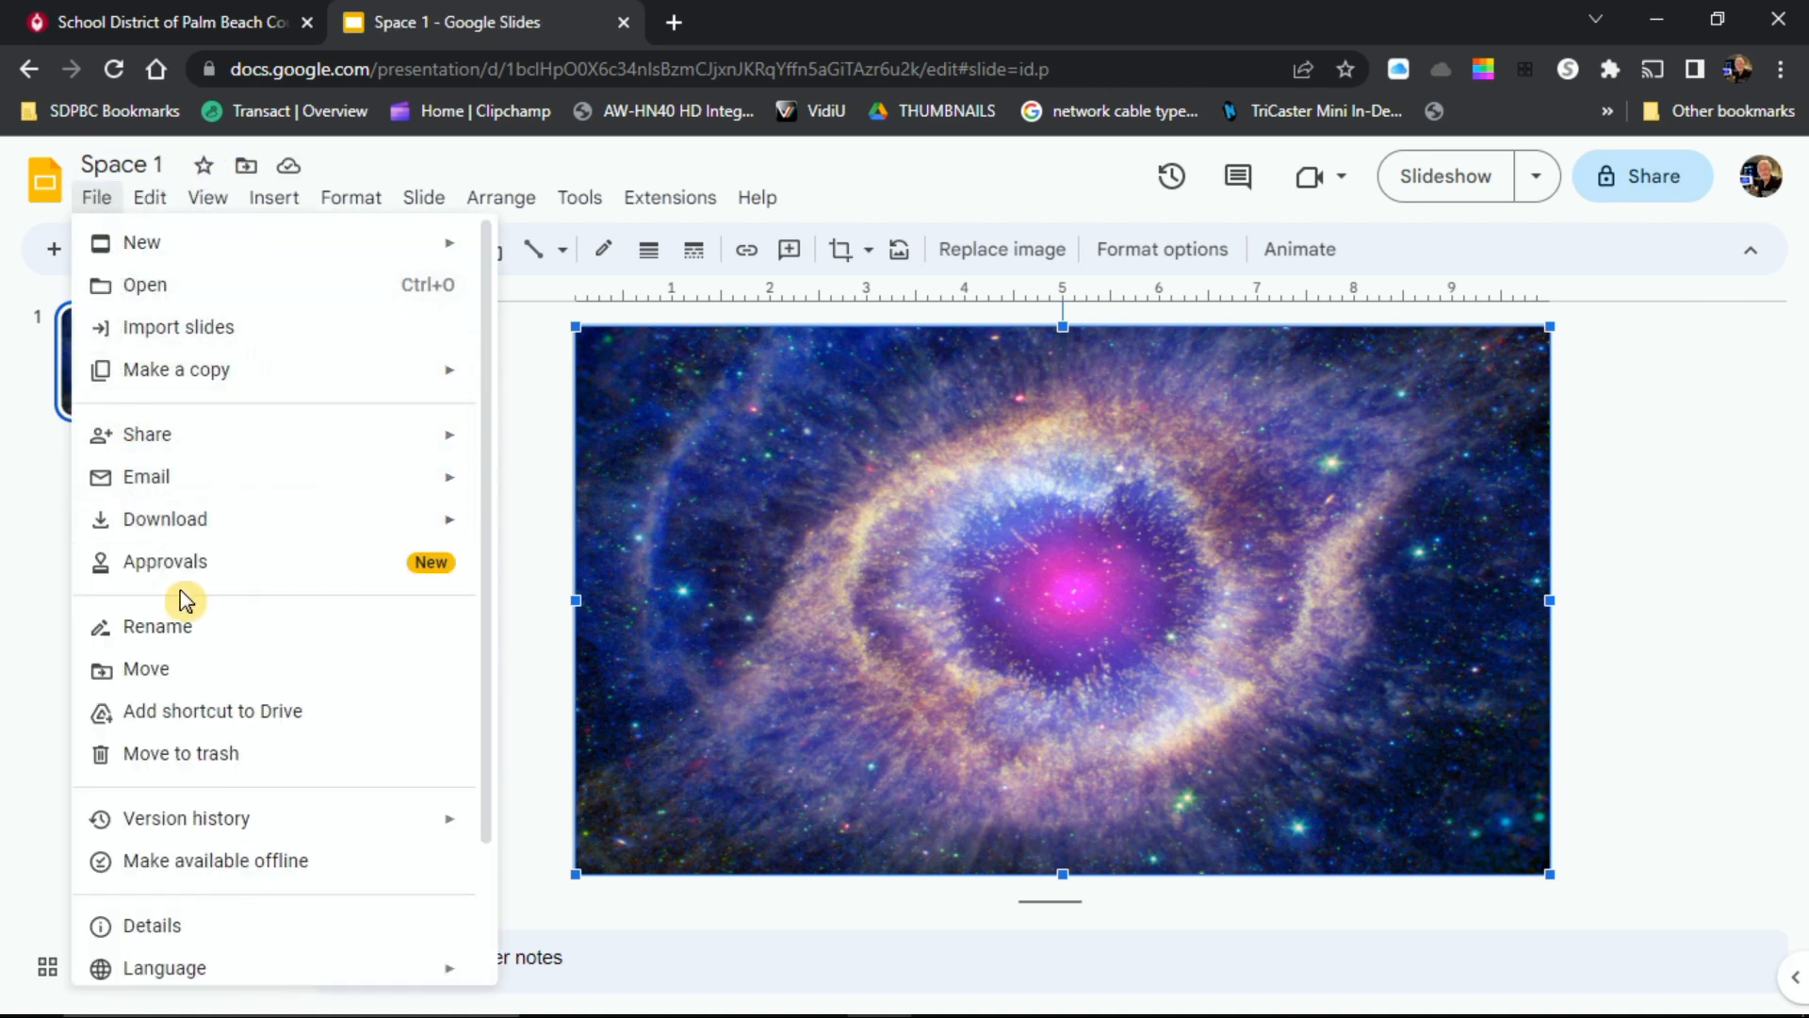
pyautogui.moveTo(420, 531)
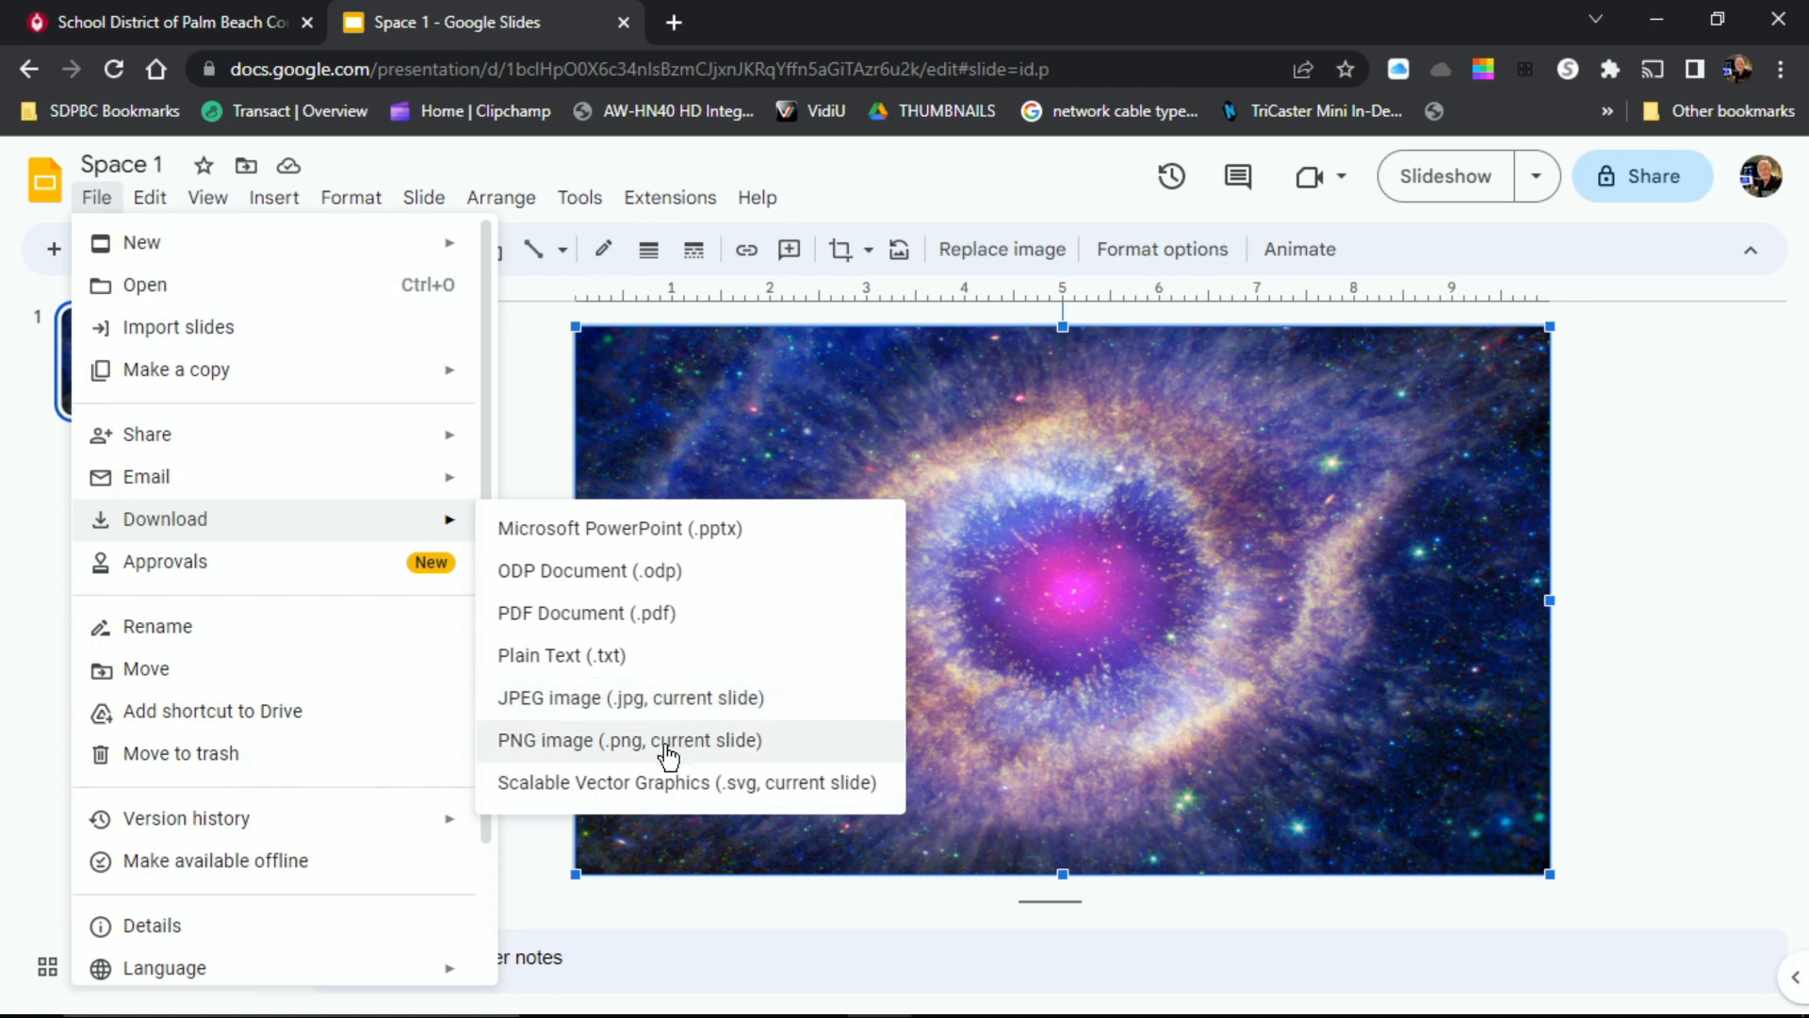
pyautogui.click(680, 699)
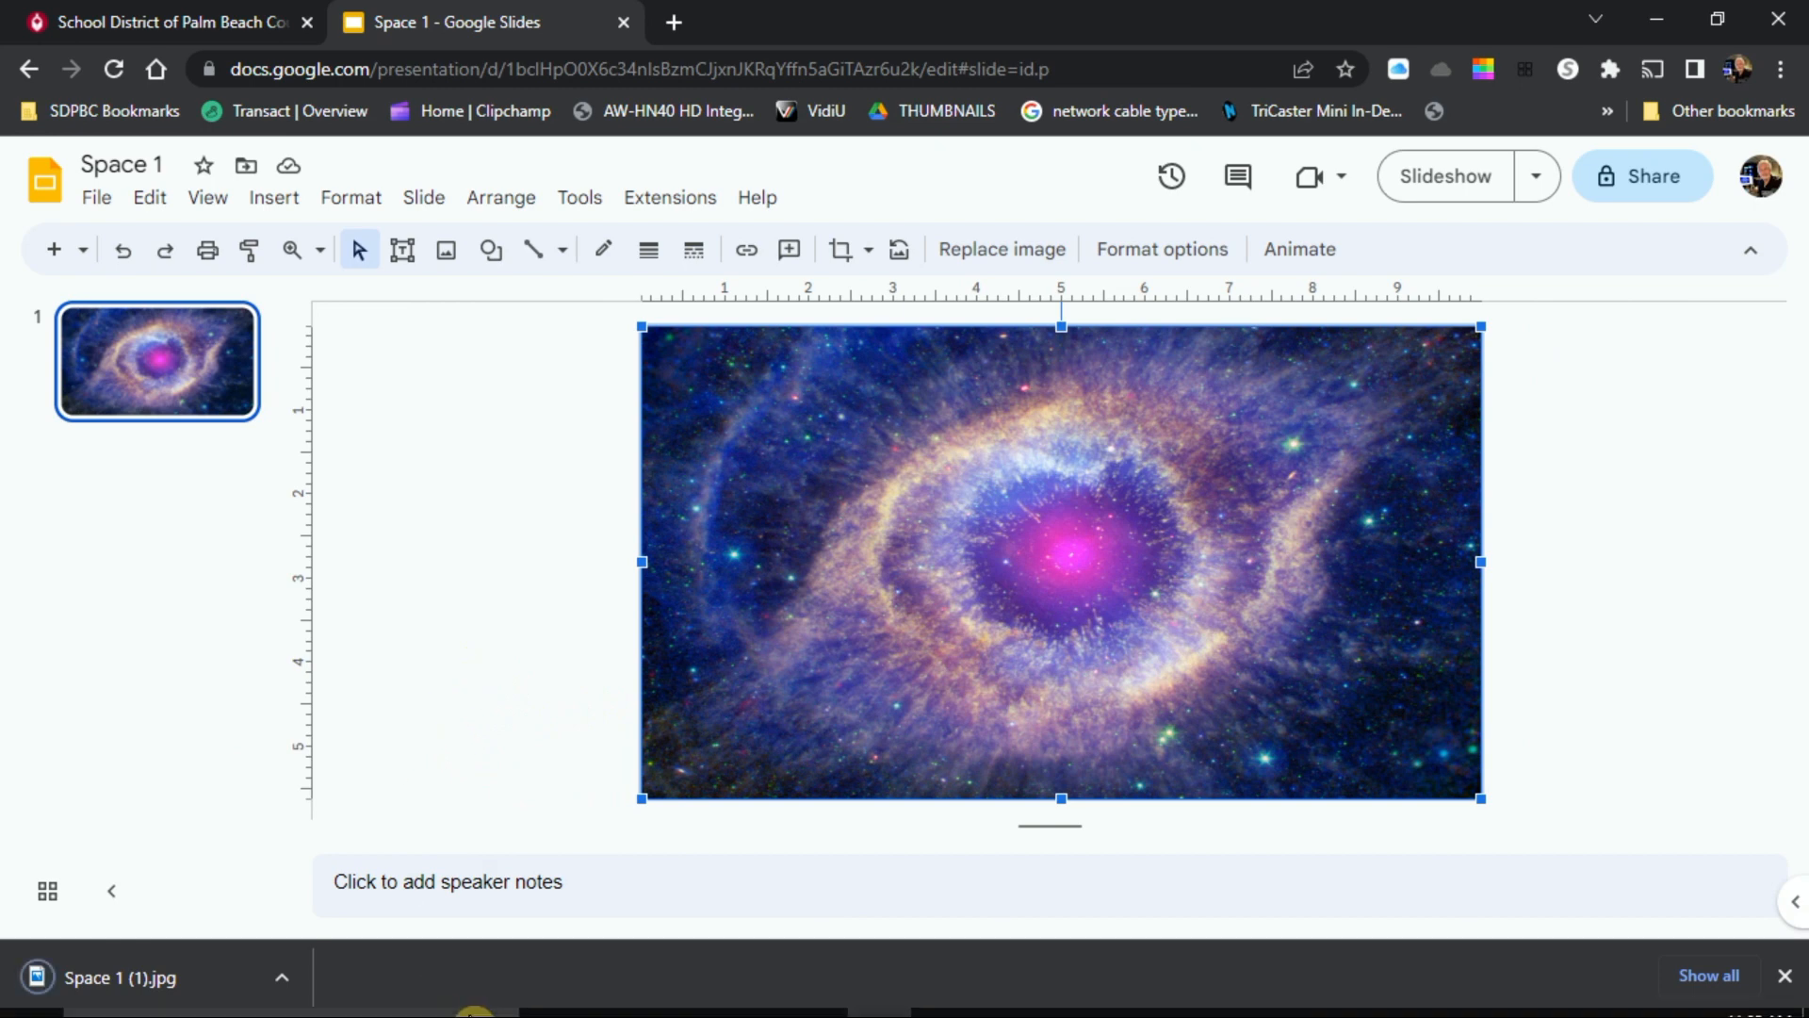
# Step: Show the downloaded Space 1 (1) image in its folder and copy it into Graphic Pictures on USB Drive (E:)
pyautogui.click(156, 980)
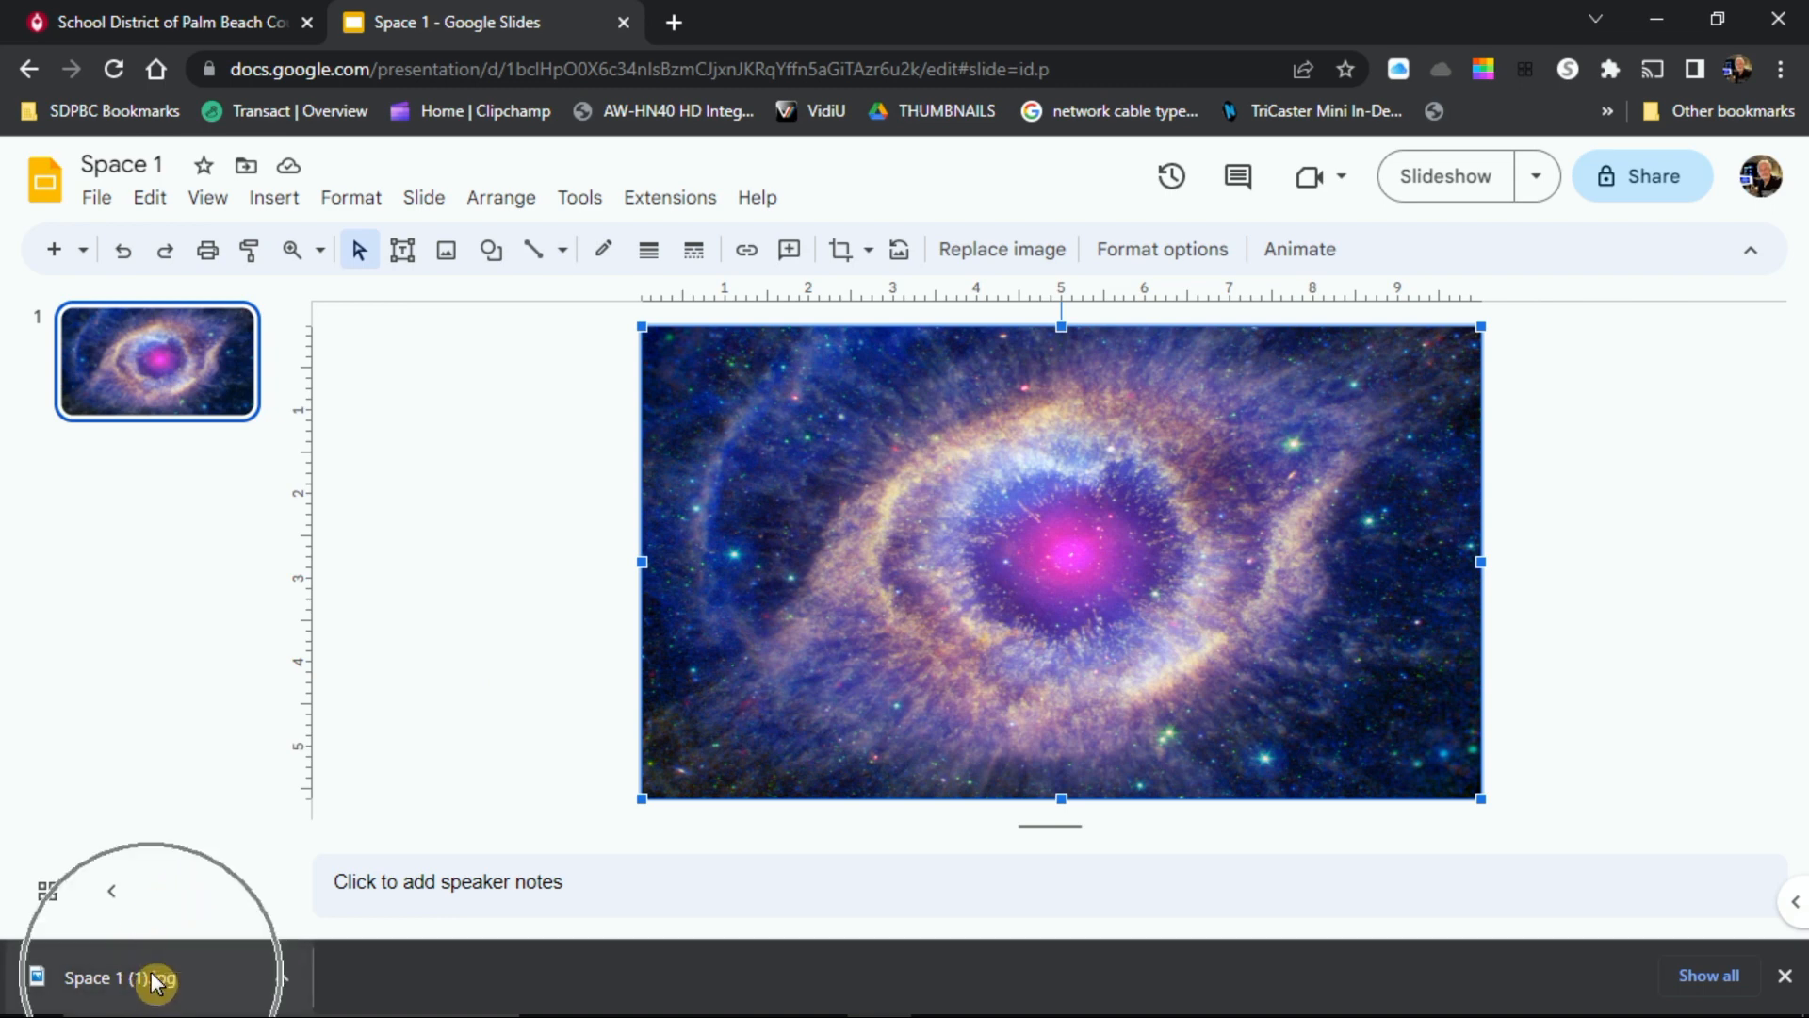
pyautogui.rightClick(155, 980)
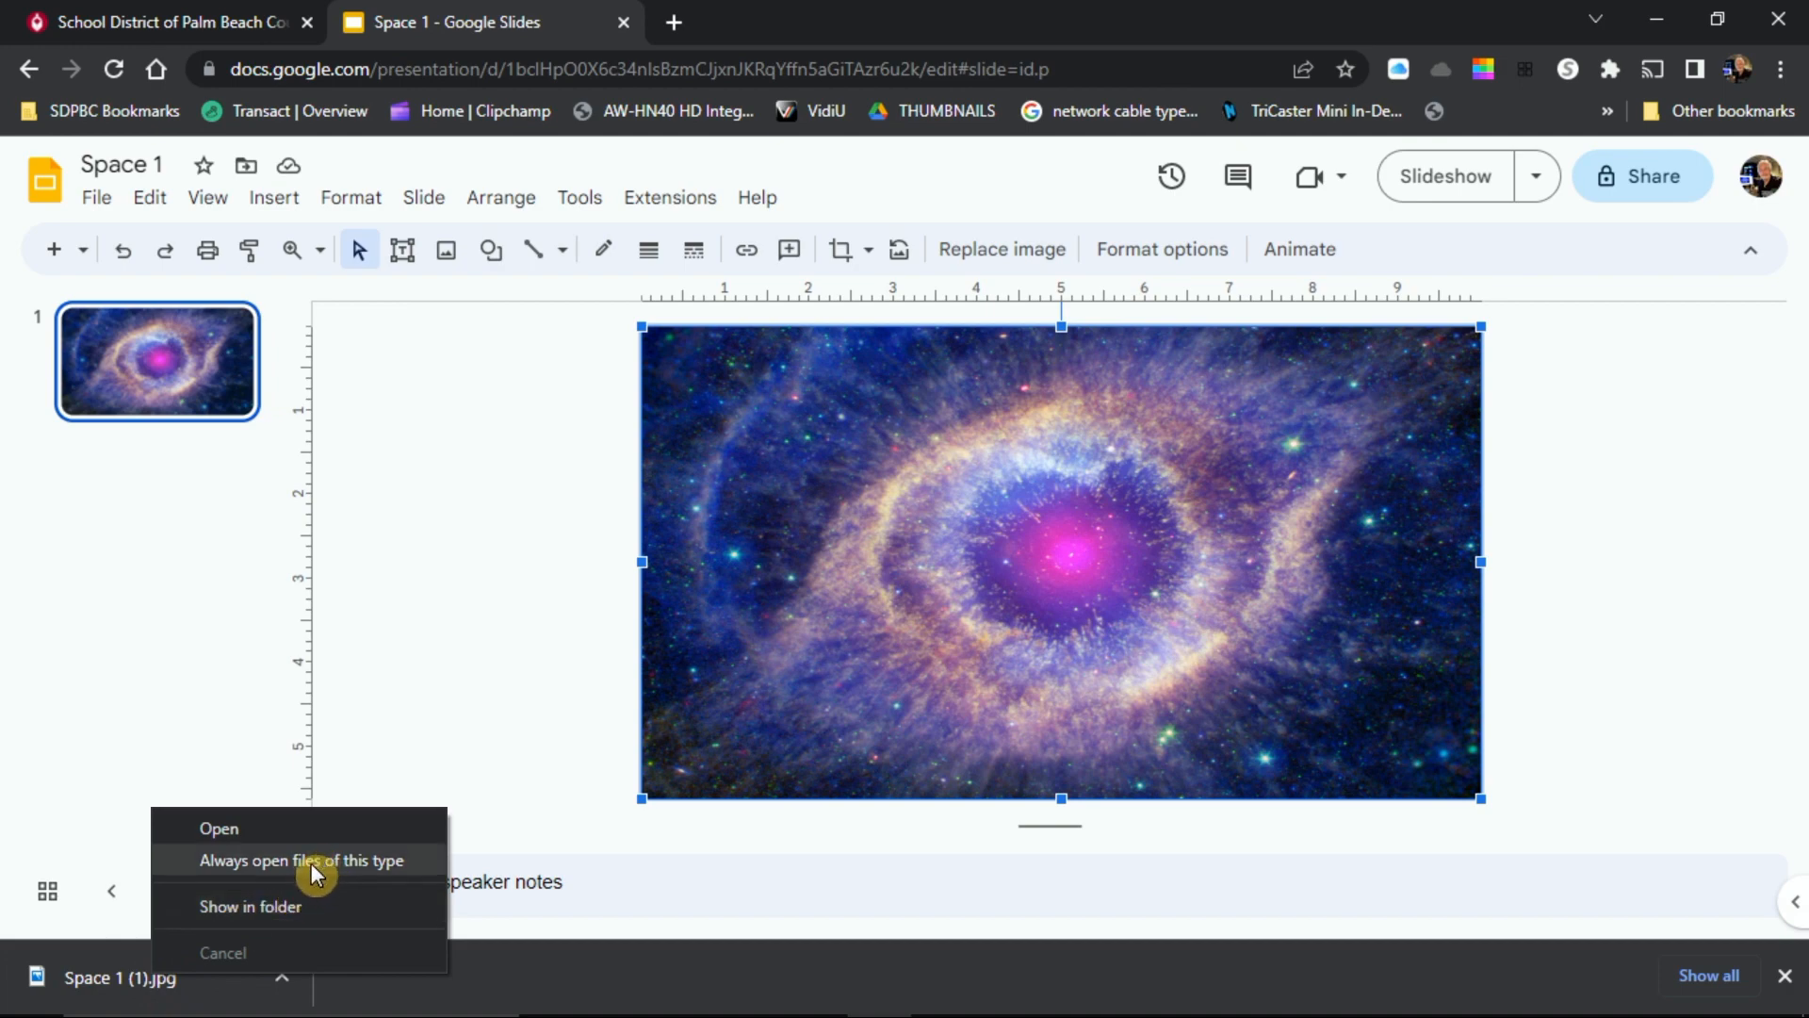
pyautogui.click(259, 906)
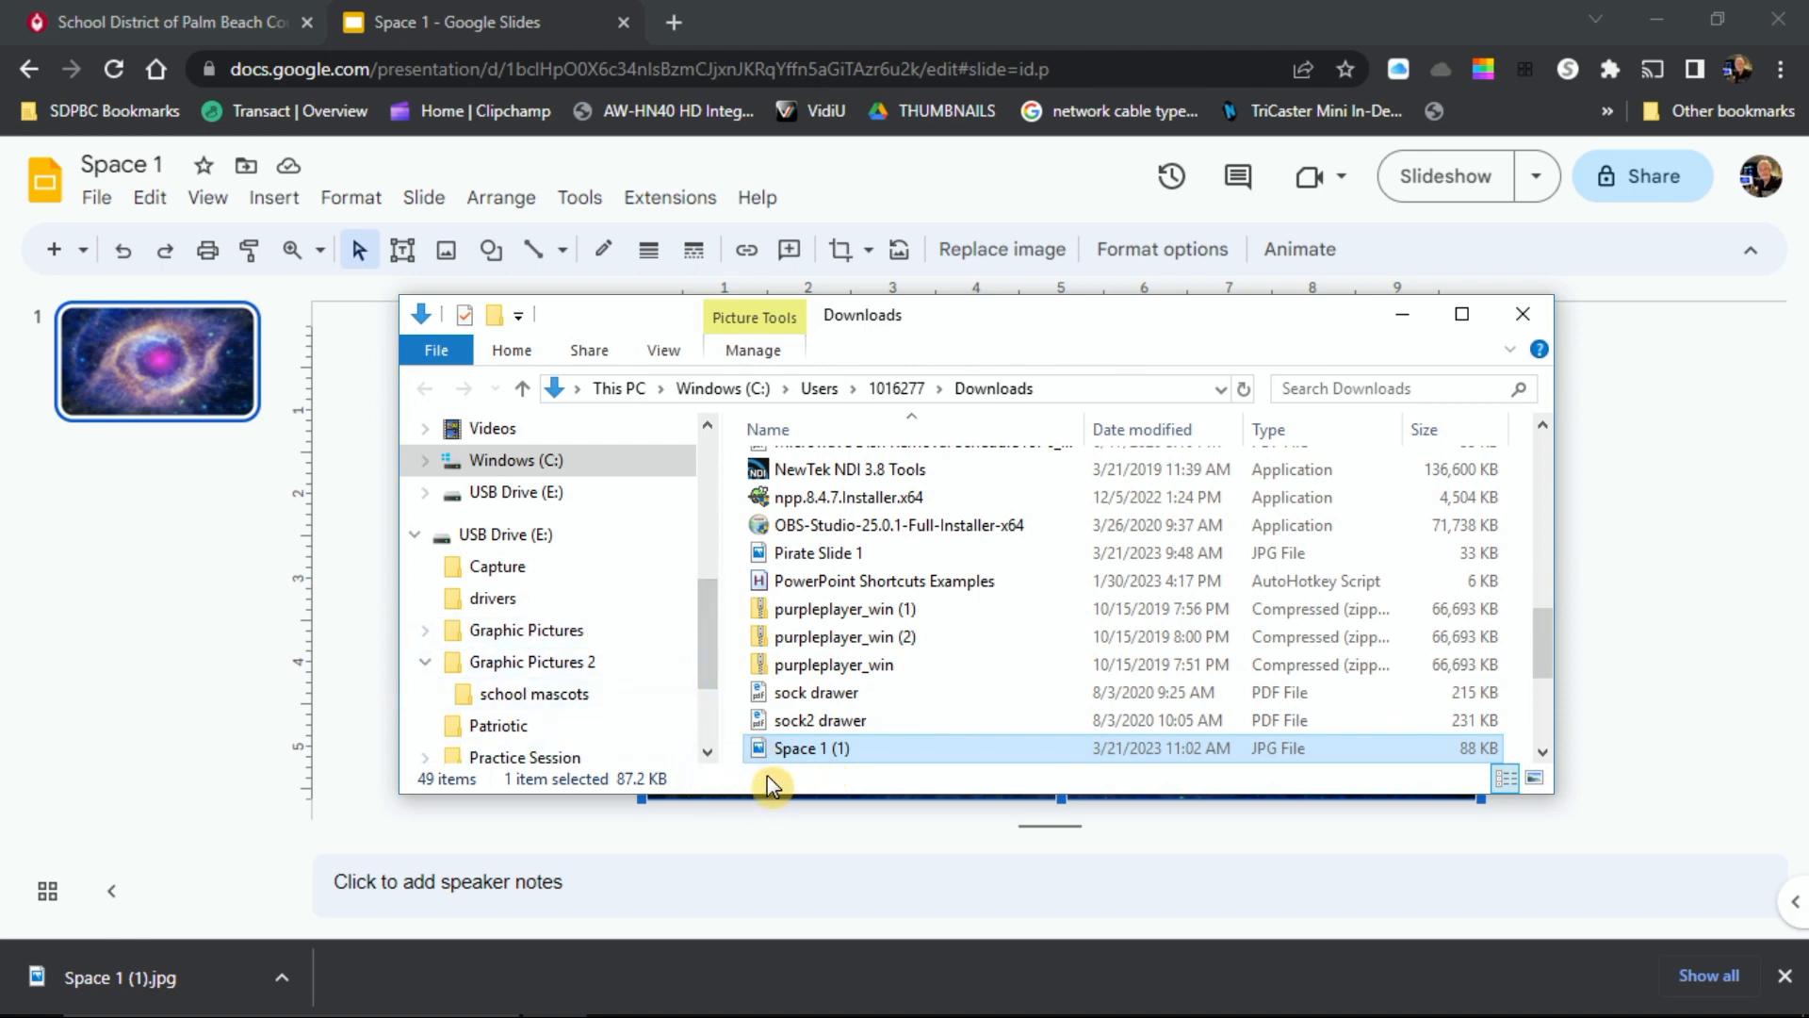
pyautogui.moveTo(766, 757); pyautogui.dragTo(512, 648)
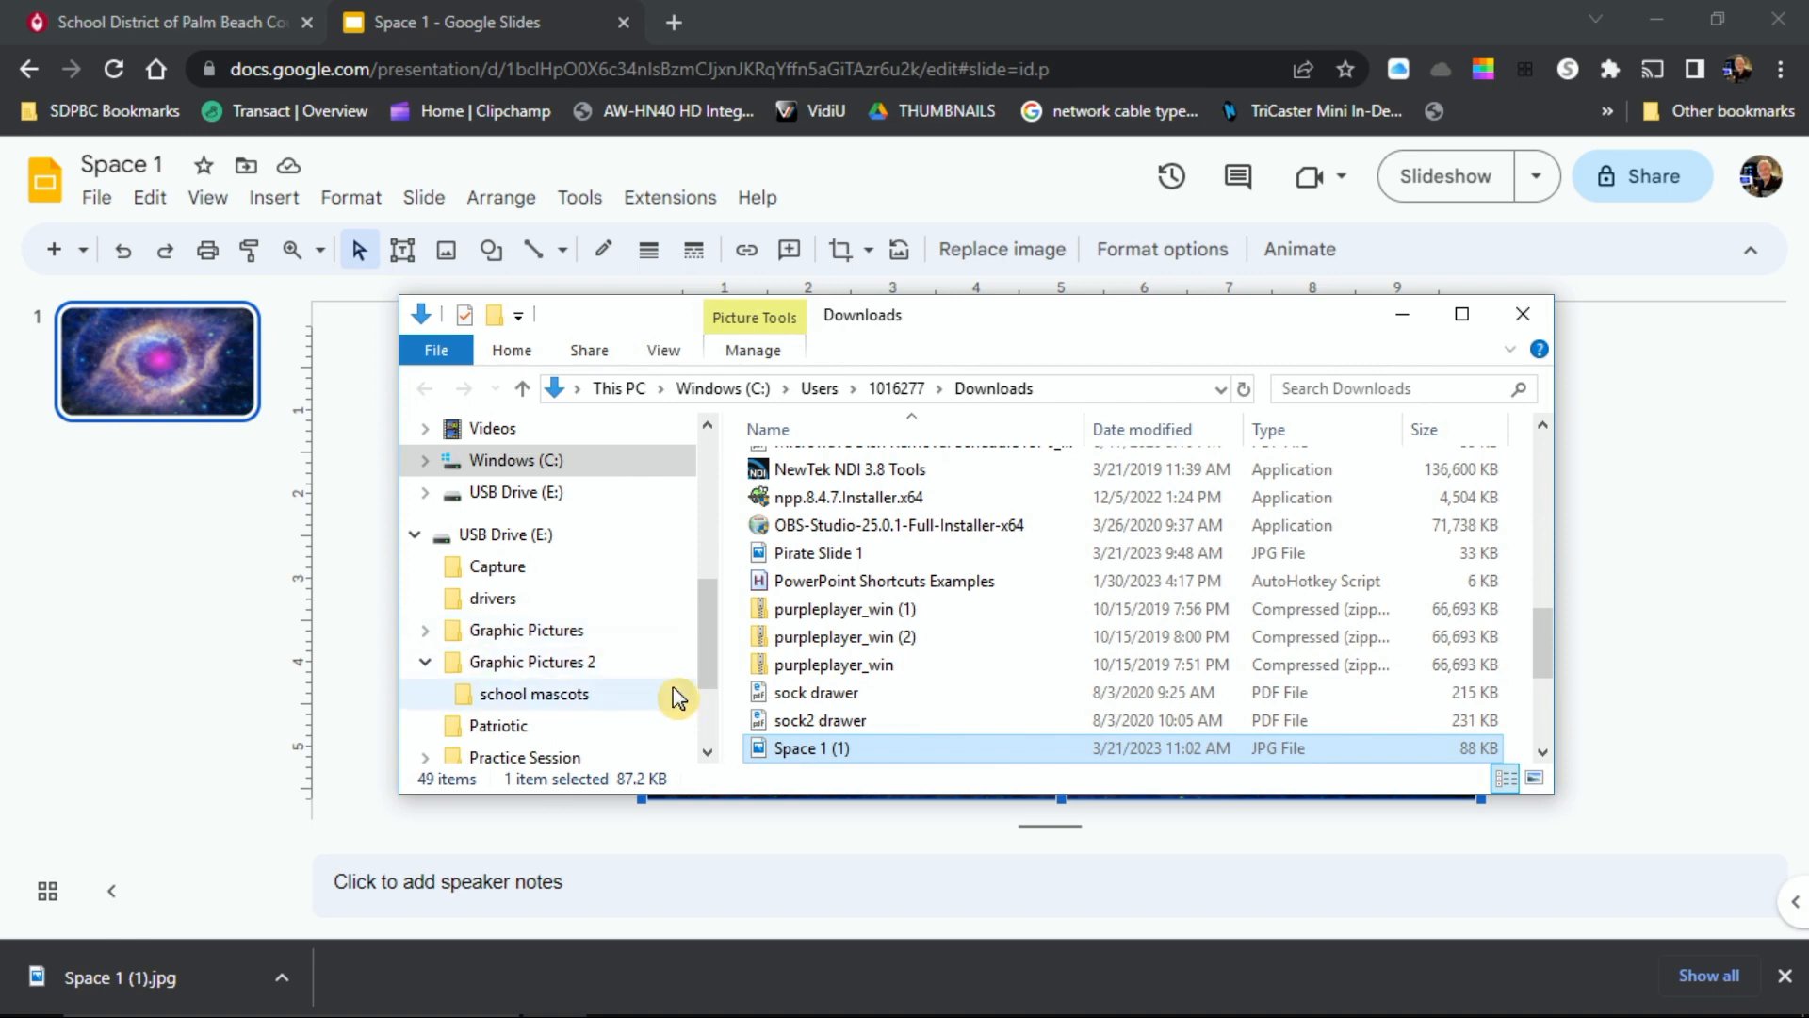
pyautogui.click(1402, 314)
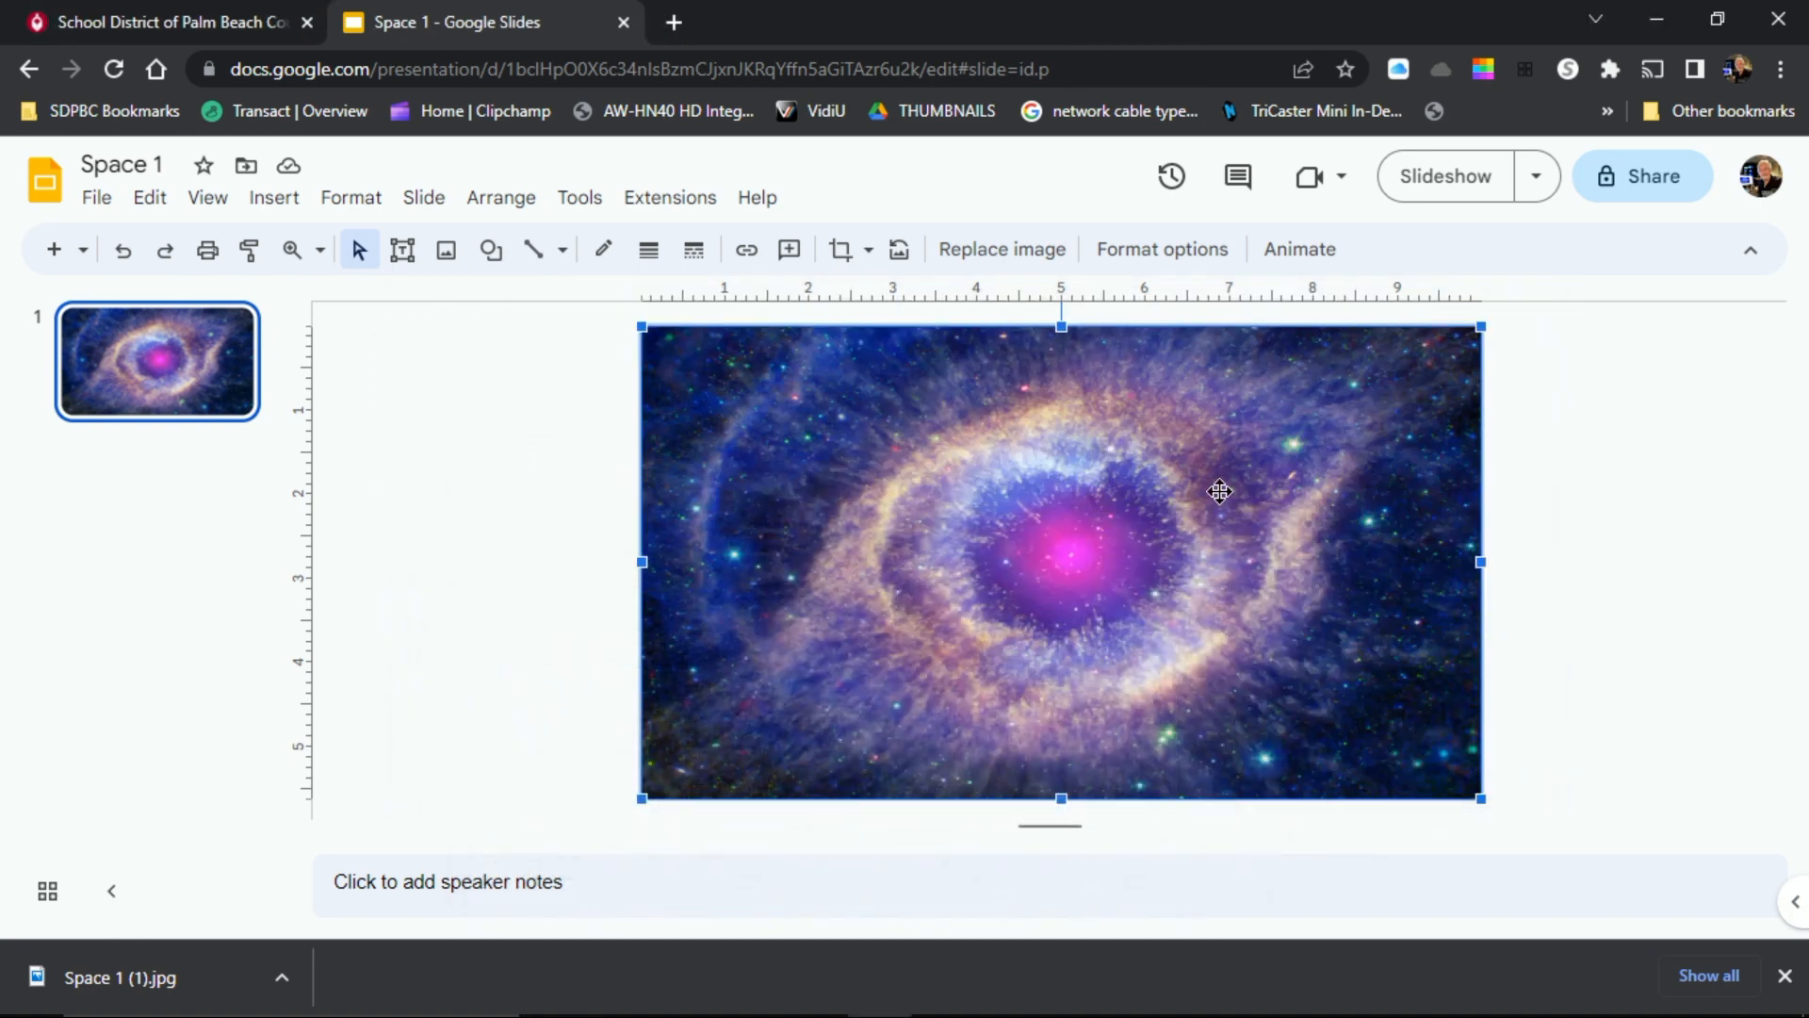
# Step: Switch to ATEM Software Control and replace the still in slot 14 with Space 1 (1).jpg from the Graphic Pictures folder
pyautogui.click(1658, 30)
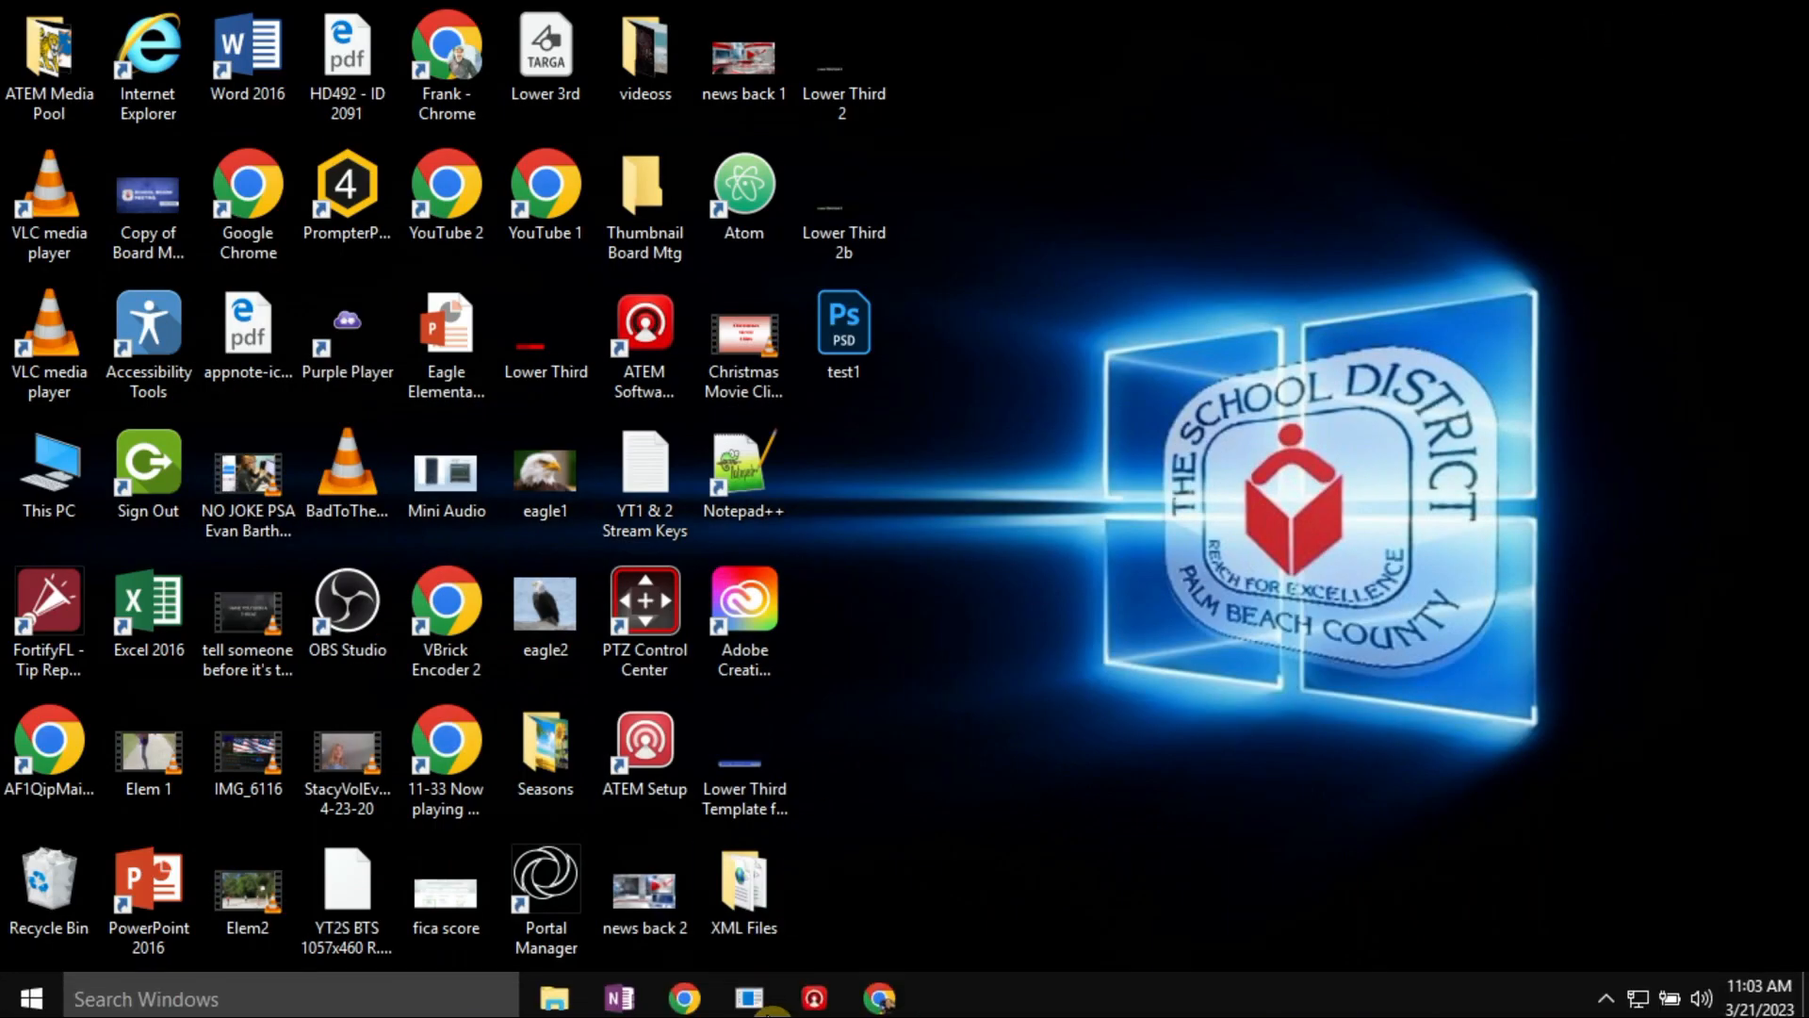
pyautogui.click(815, 991)
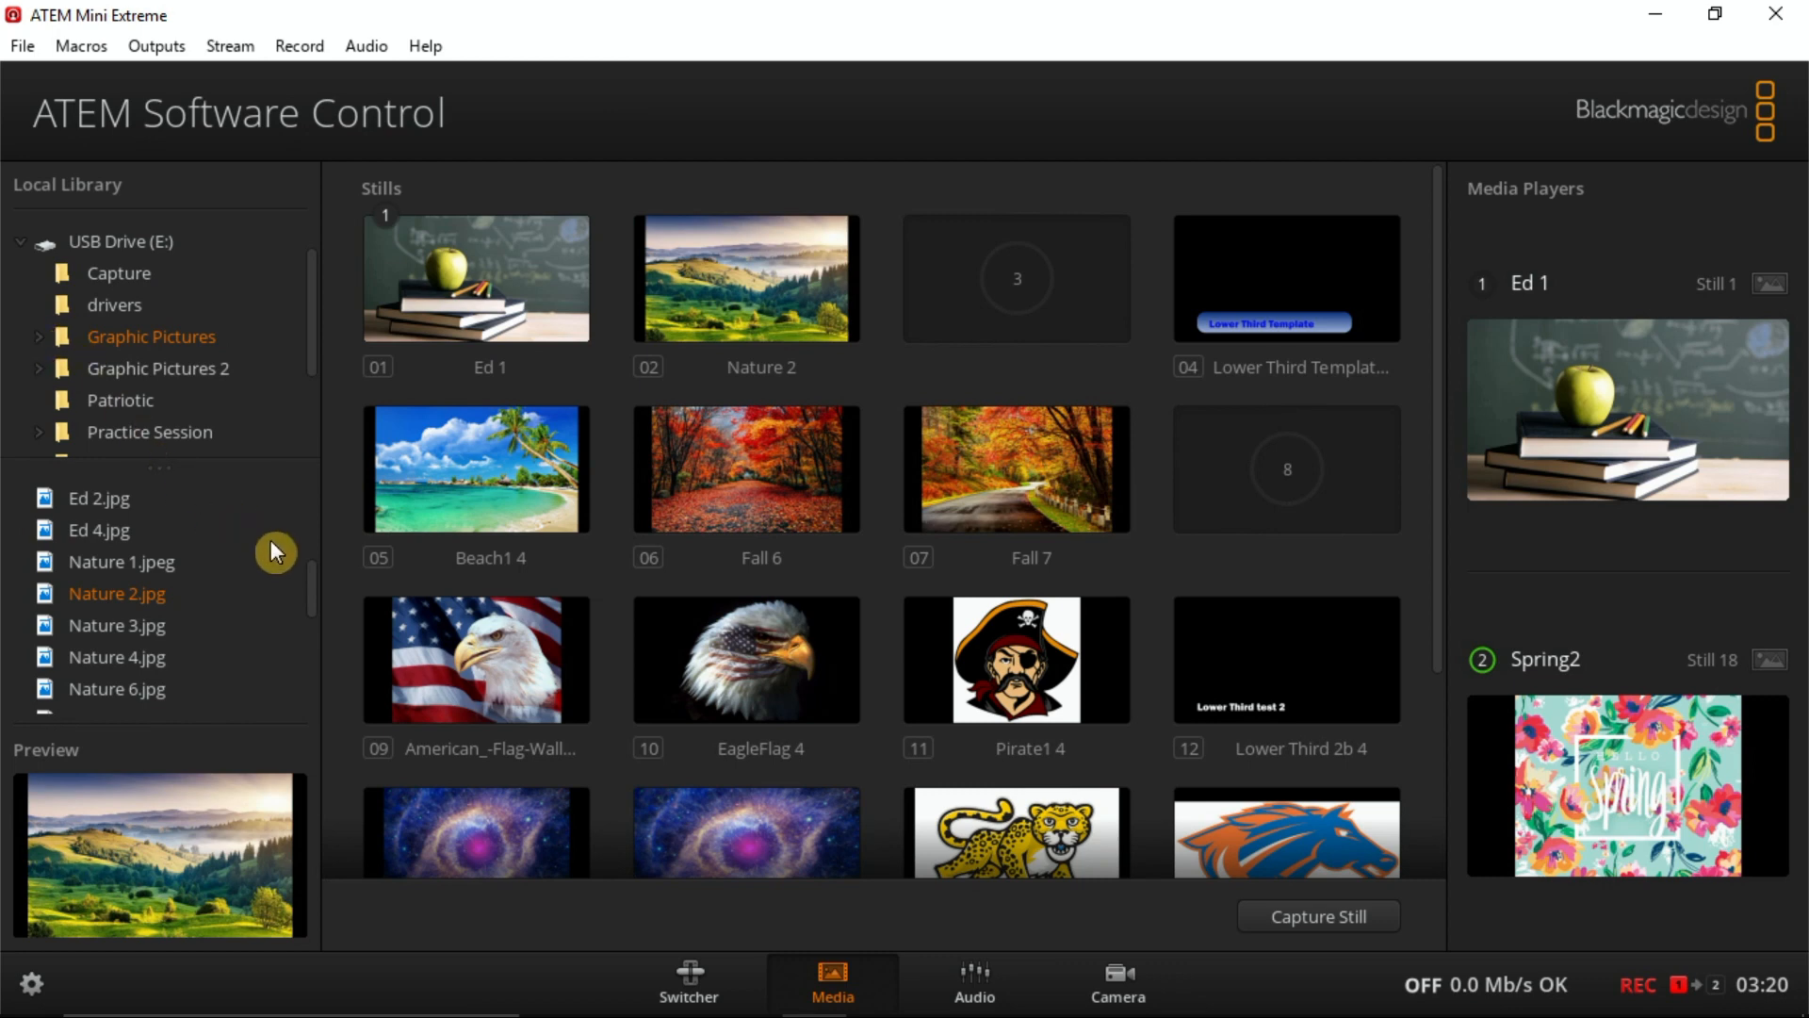
pyautogui.moveTo(313, 573); pyautogui.dragTo(309, 612)
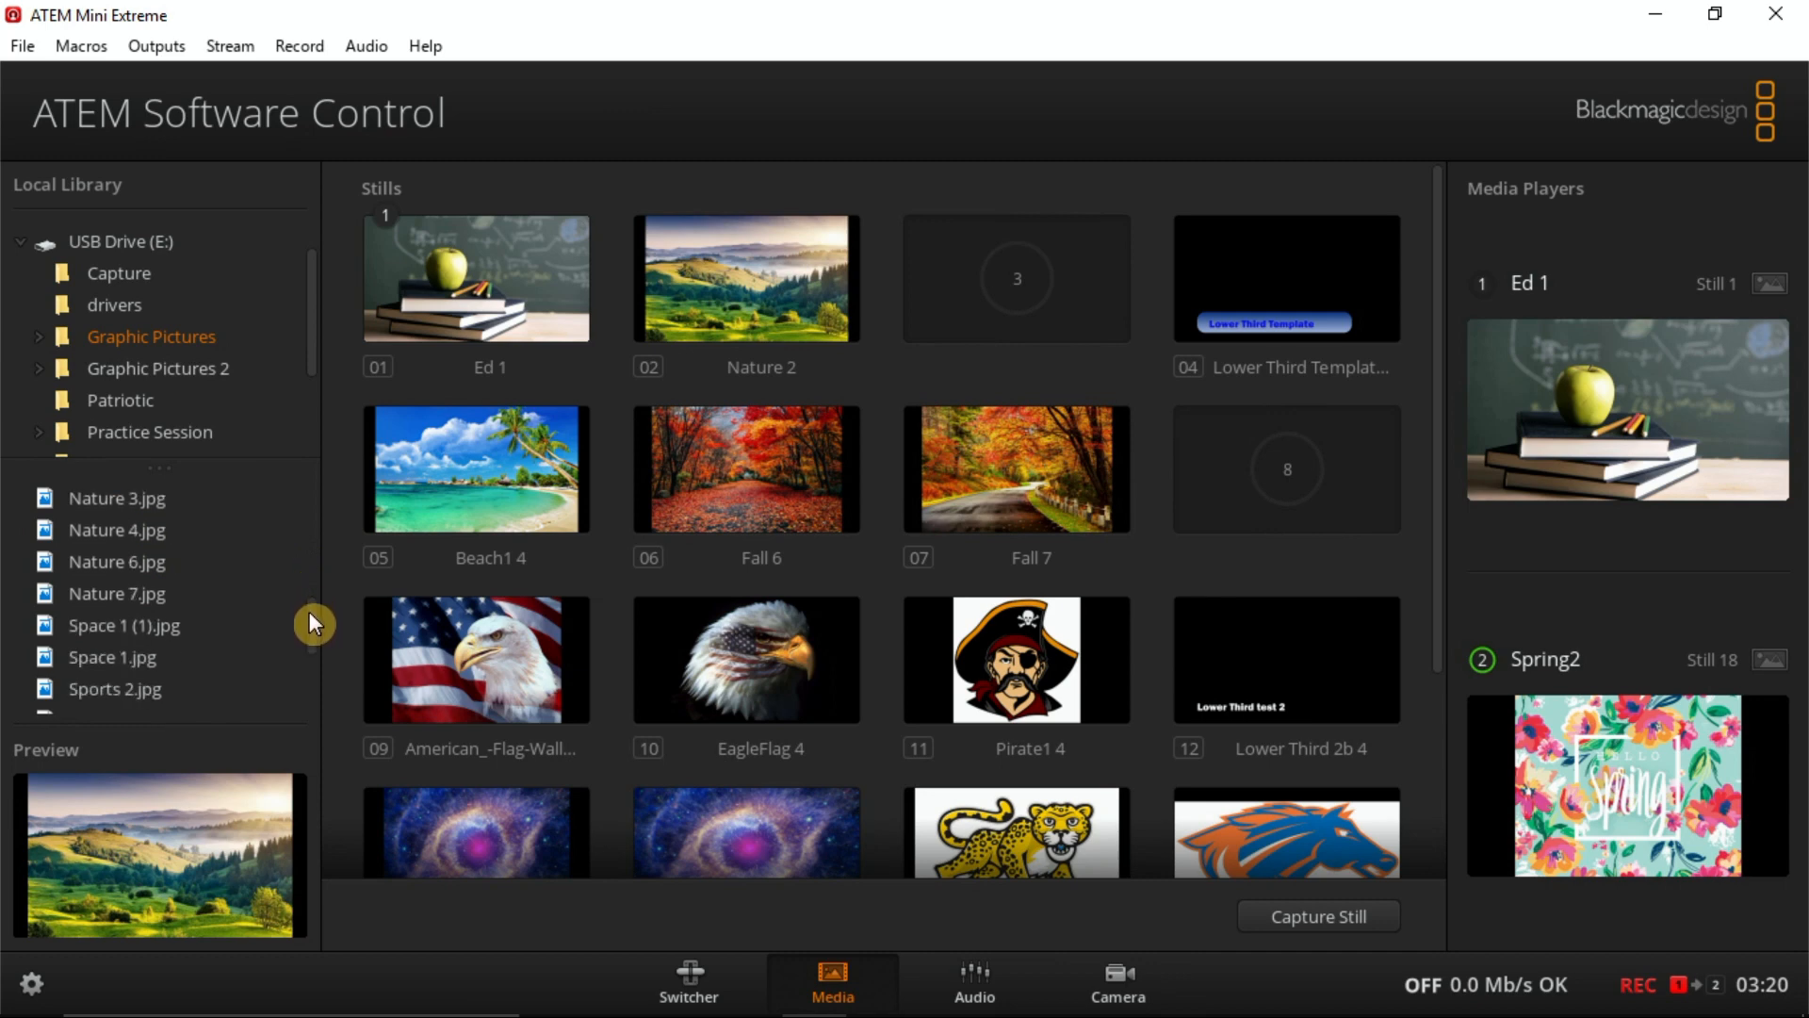
pyautogui.click(52, 624)
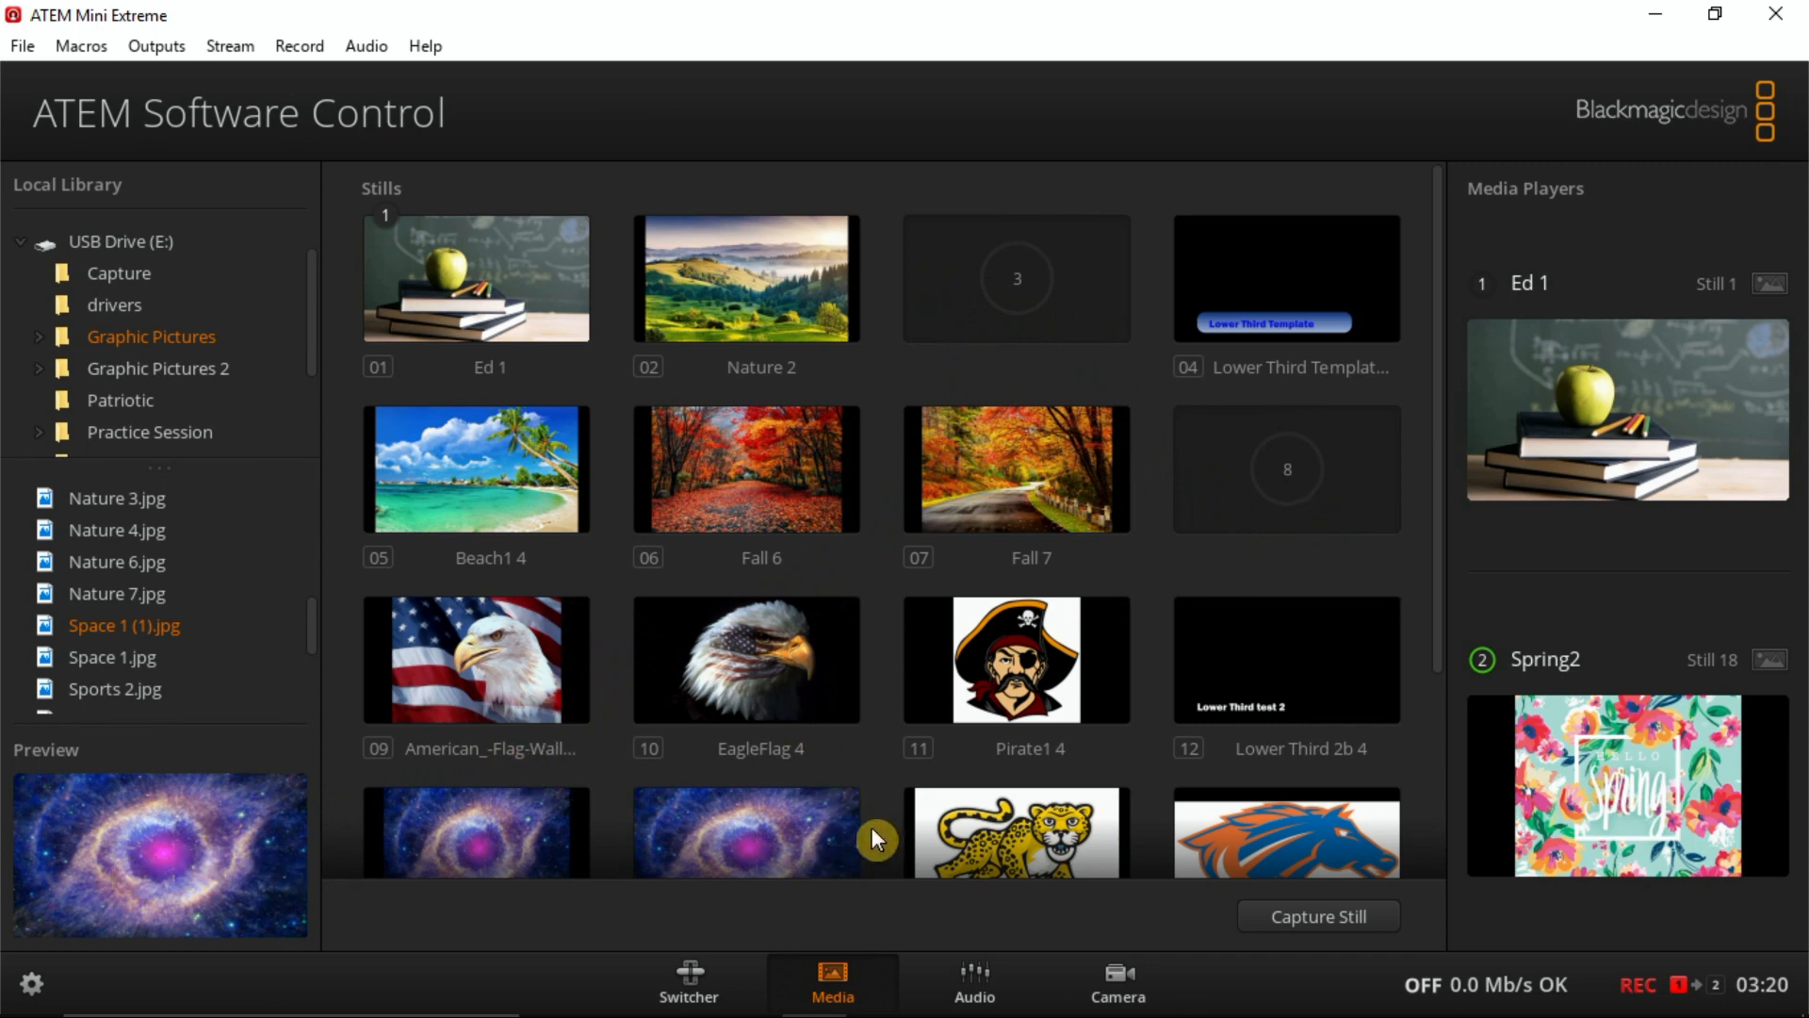
pyautogui.click(852, 791)
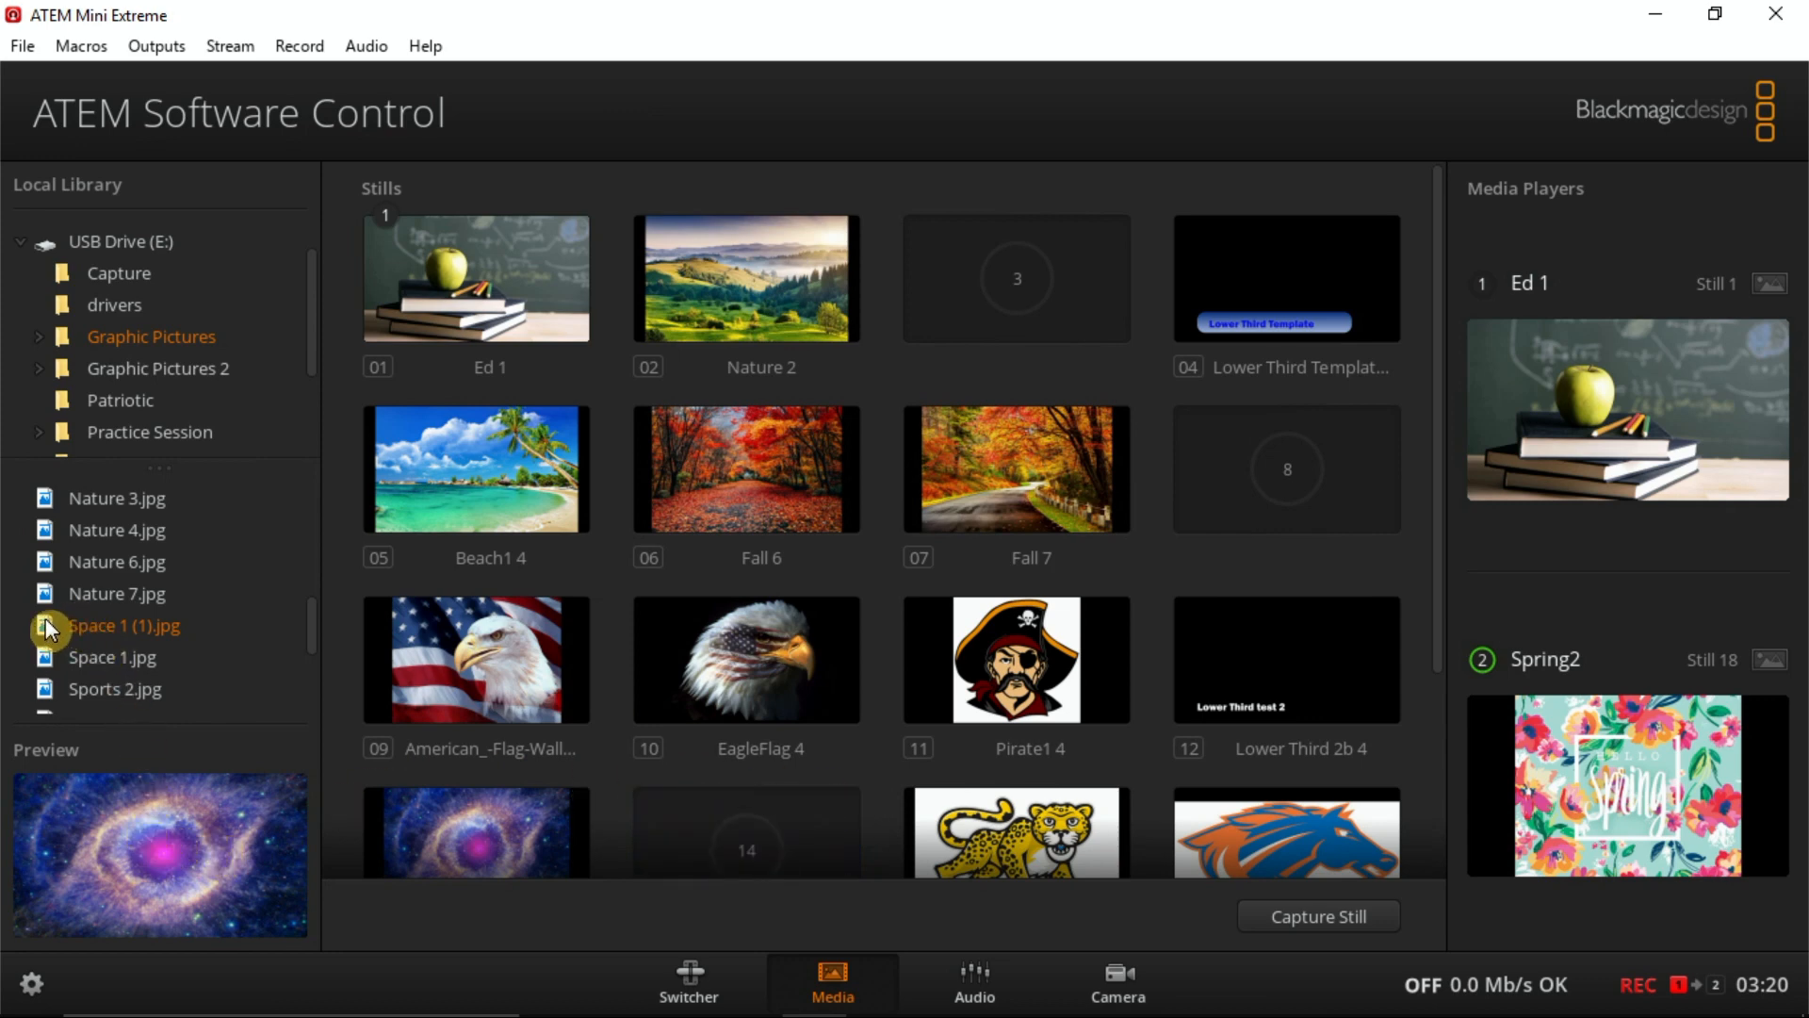
pyautogui.moveTo(41, 622); pyautogui.dragTo(741, 831)
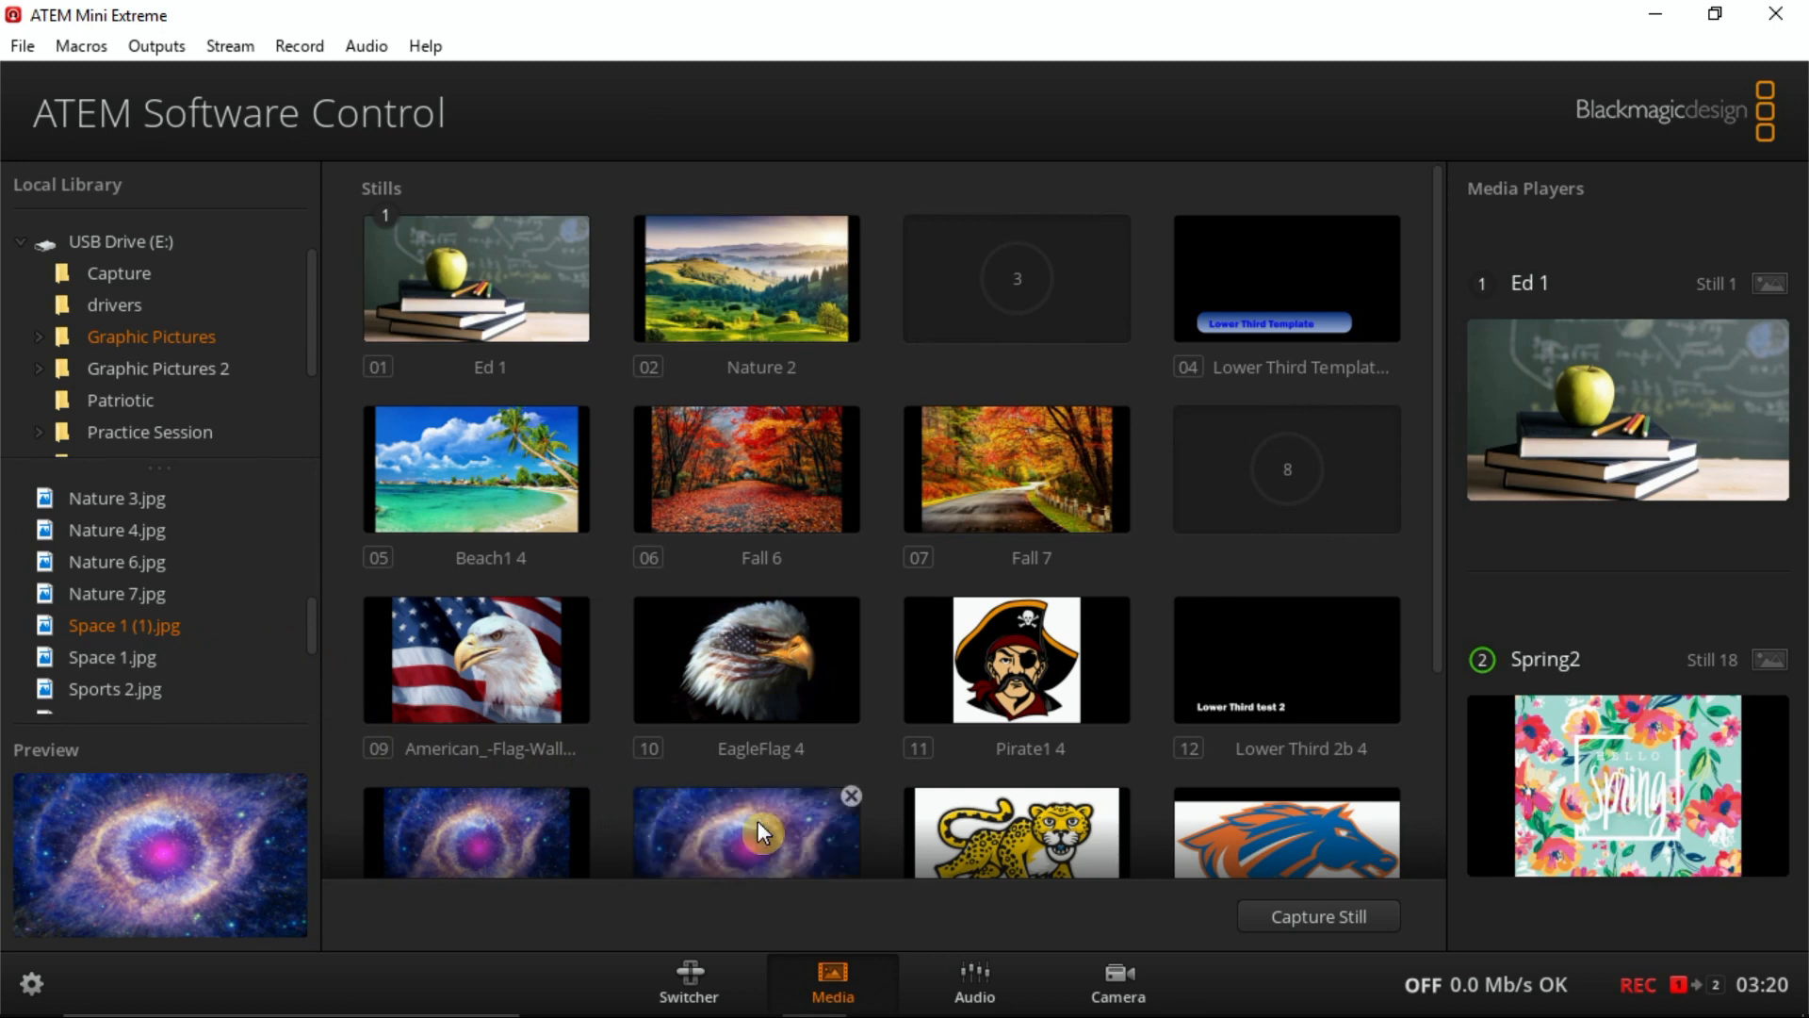
# Step: Assign the Chandra-Helix-Nebula still in slot 13 to media player 1 and Space 1 (1) in slot 14 to media player 2
pyautogui.scroll(-1, 777, 825)
pyautogui.scroll(-1, 786, 828)
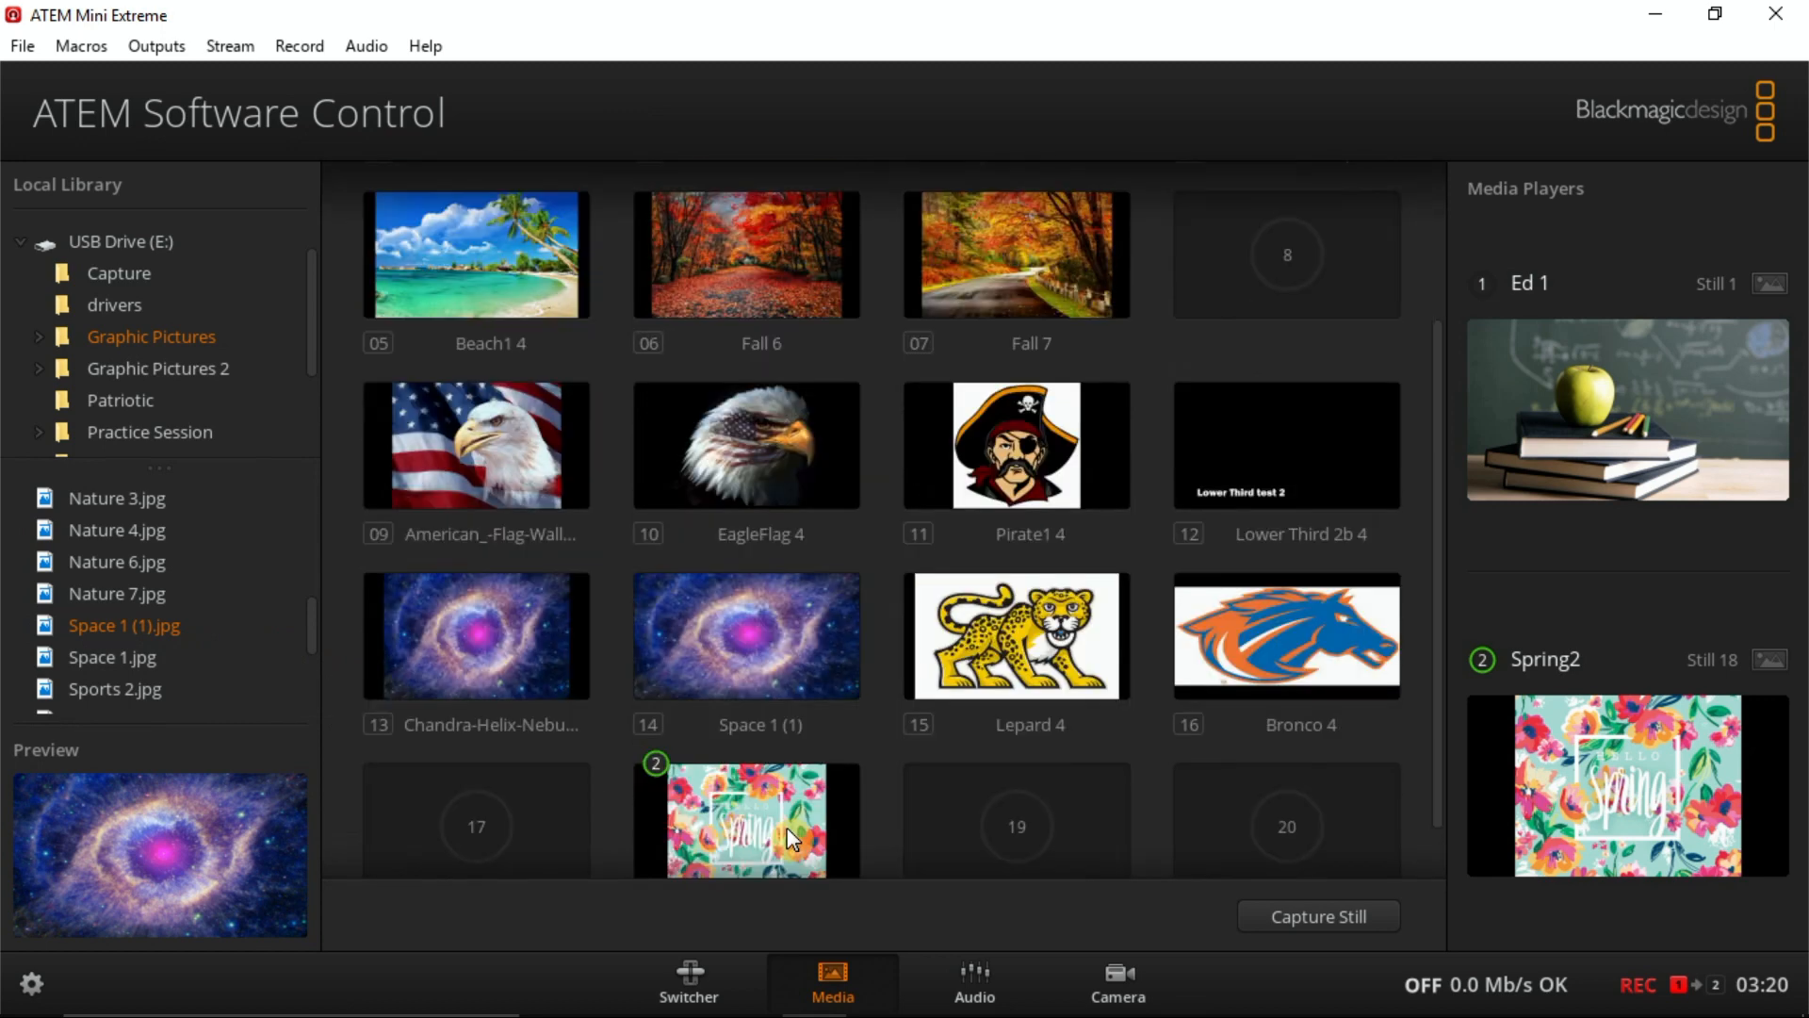
pyautogui.moveTo(455, 642); pyautogui.dragTo(1563, 454)
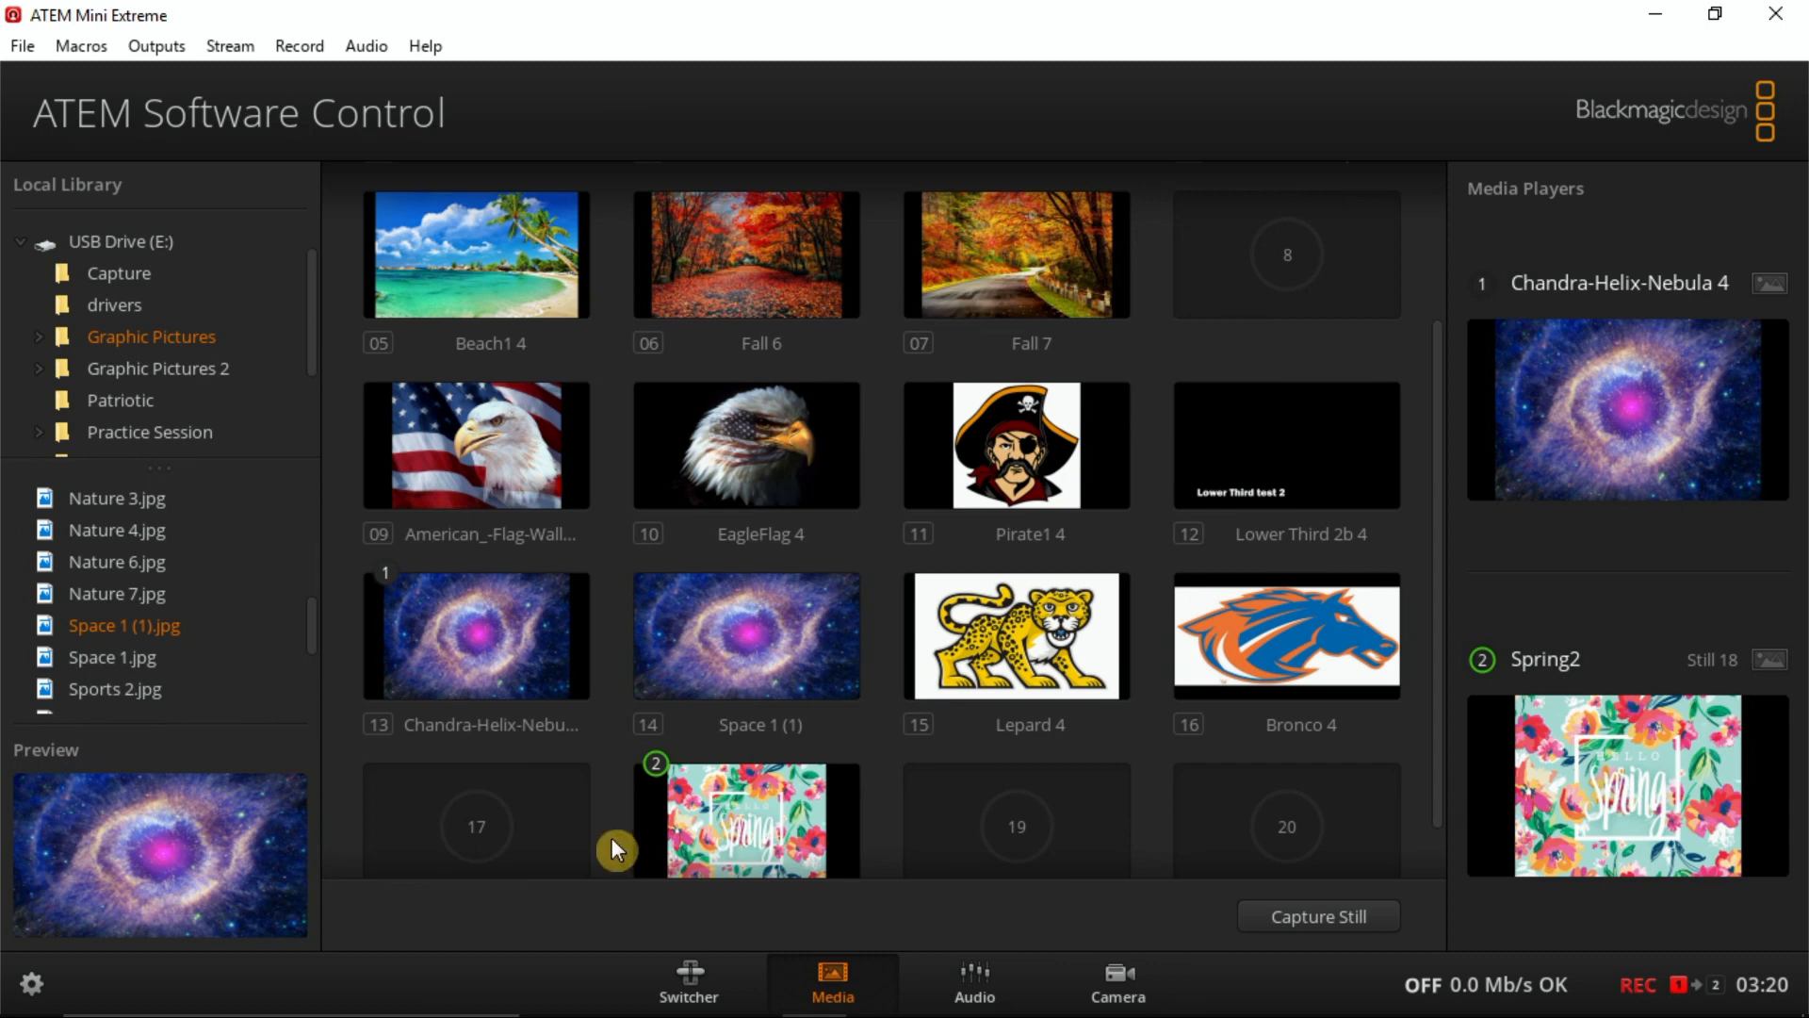
pyautogui.moveTo(694, 618); pyautogui.dragTo(1546, 782)
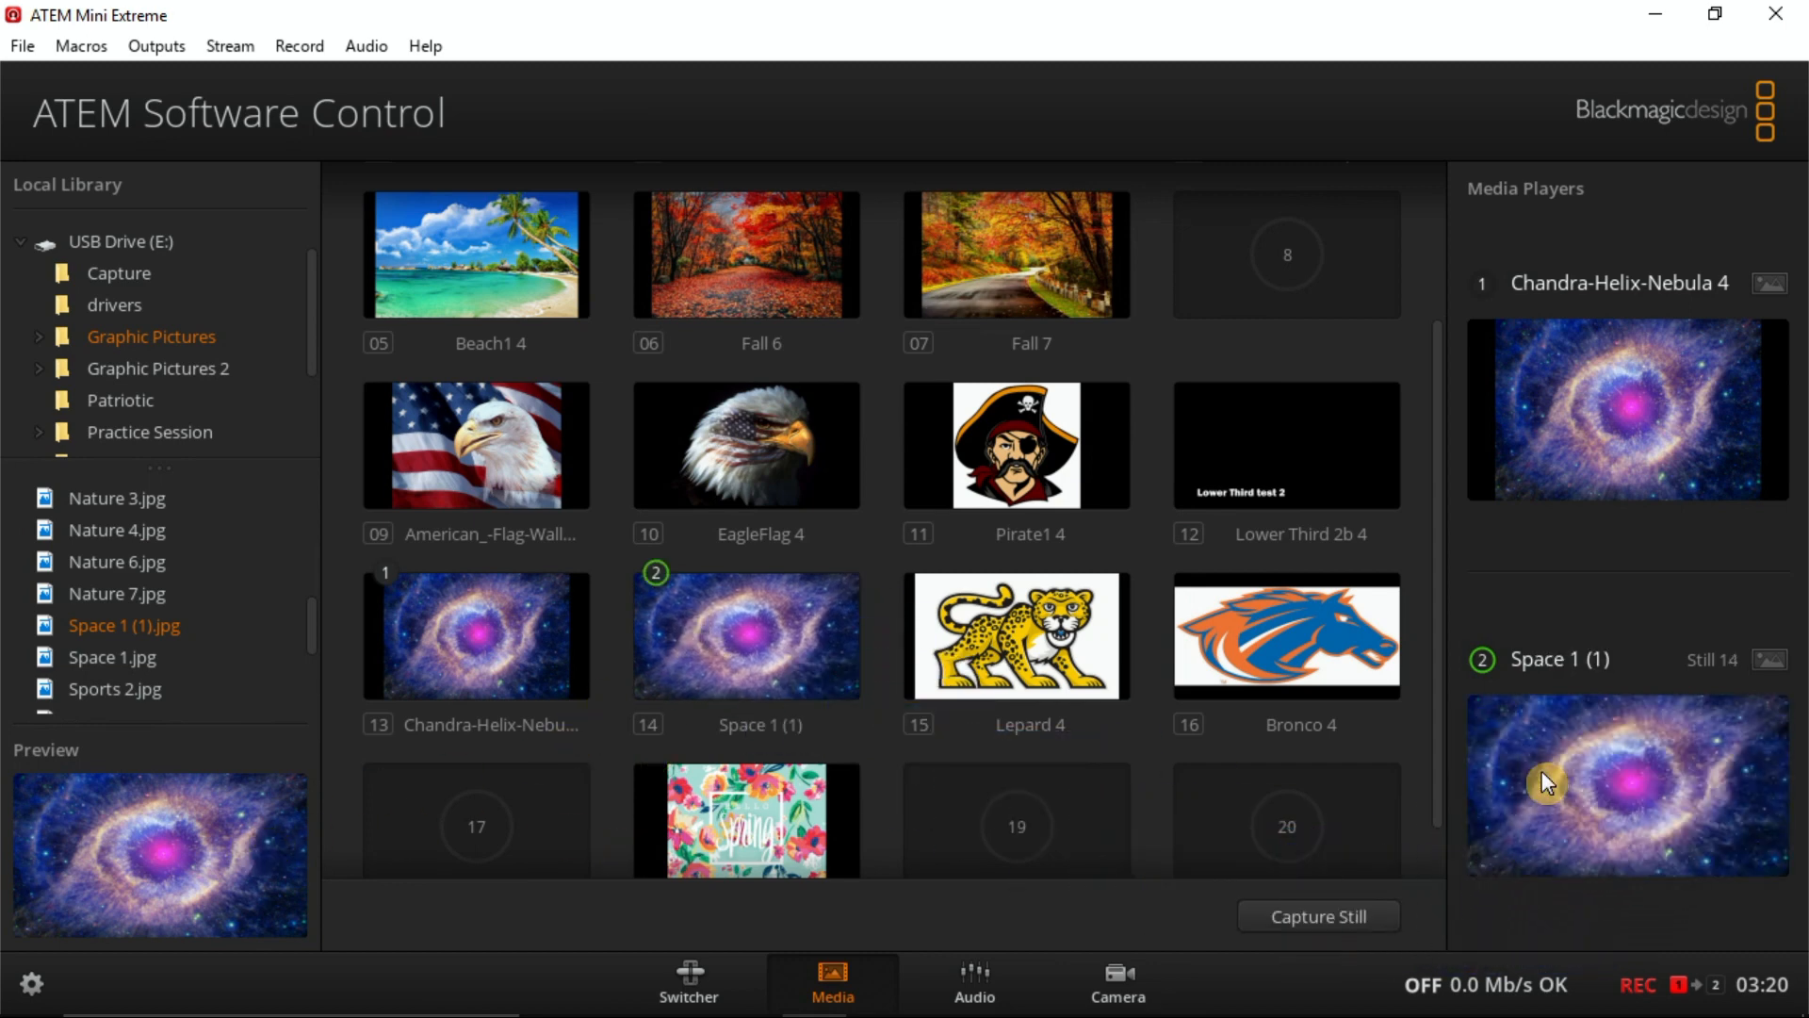
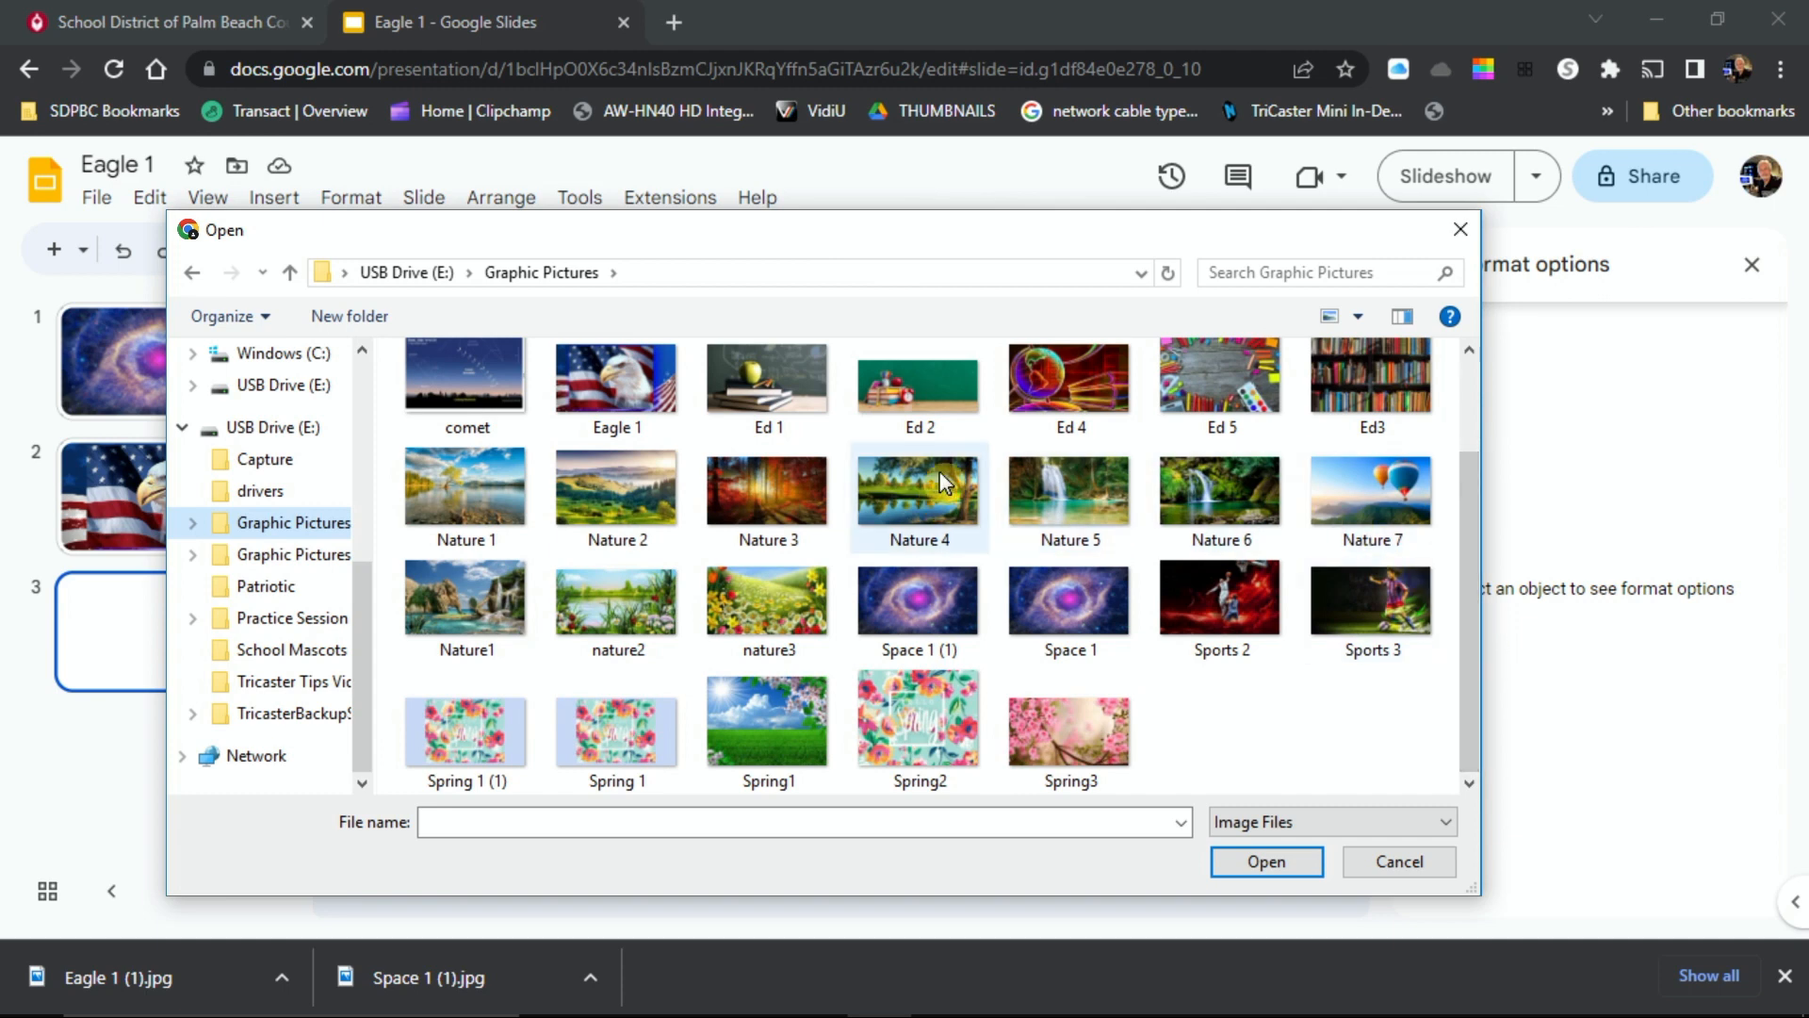
# Step: Insert the Spring2 image from the Graphic Pictures folder on slide 3 of the Google Slides presentation and close the format options
pyautogui.click(916, 719)
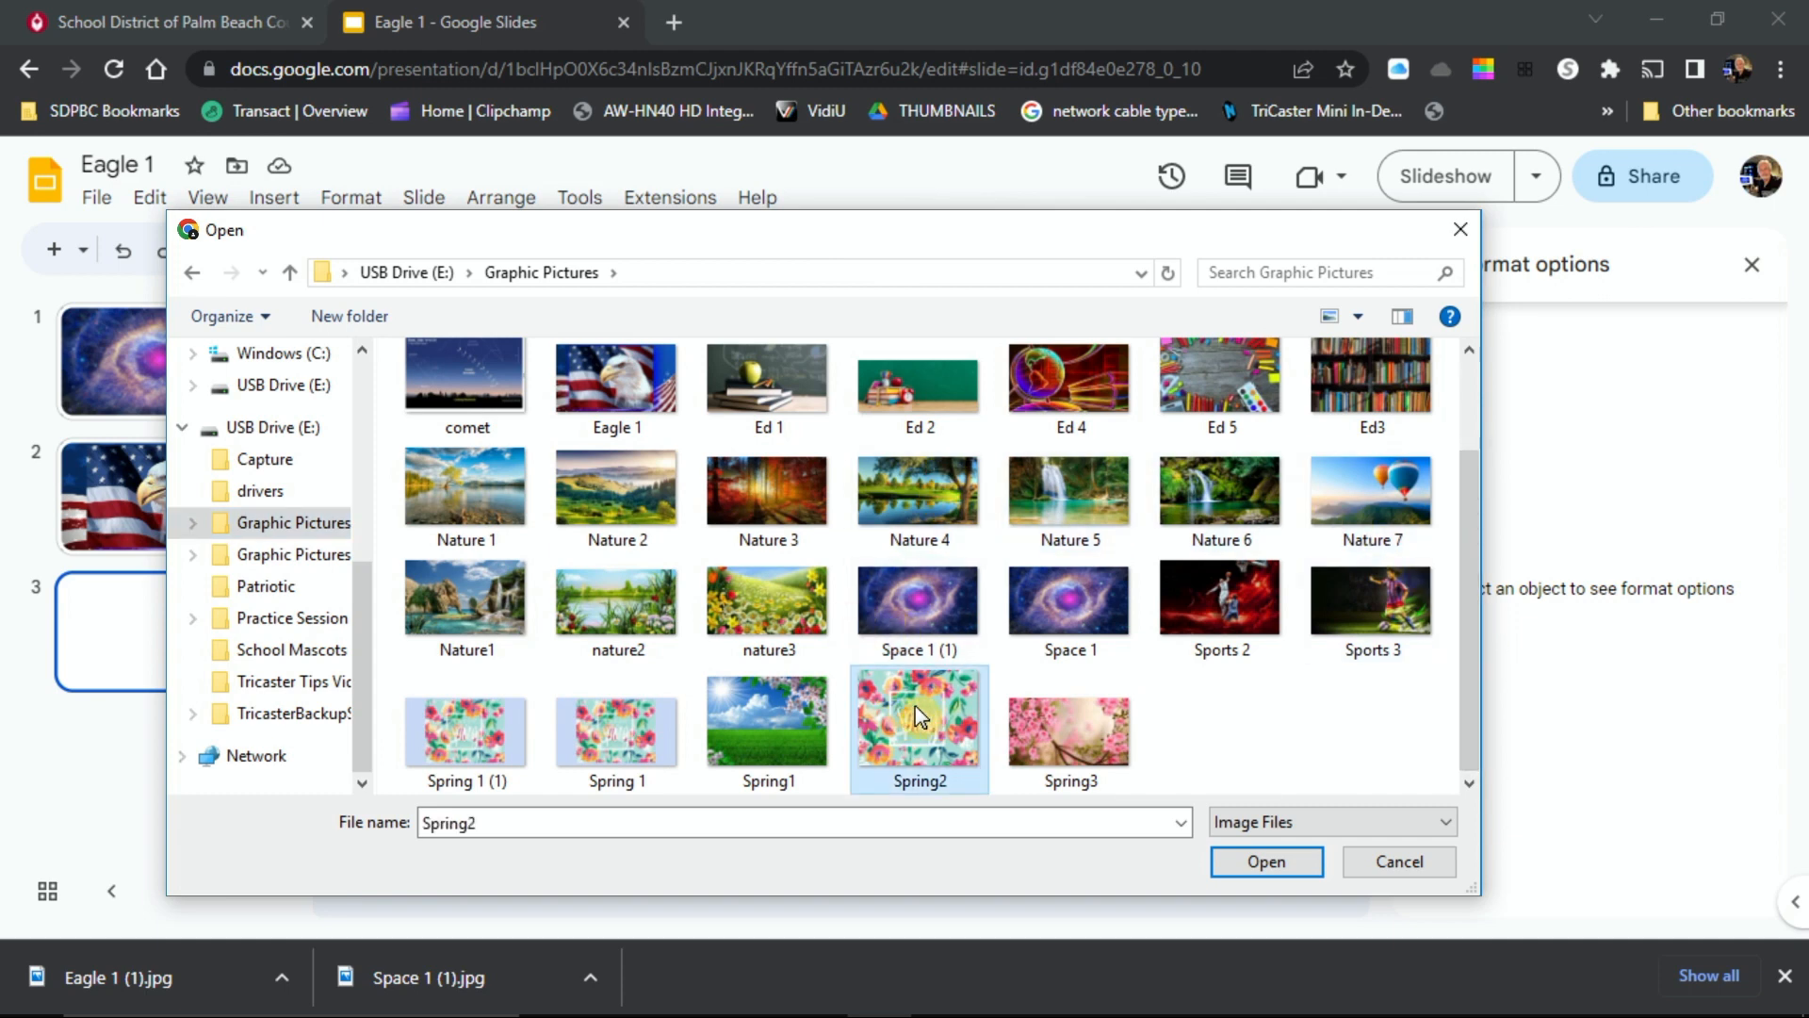
pyautogui.click(1265, 860)
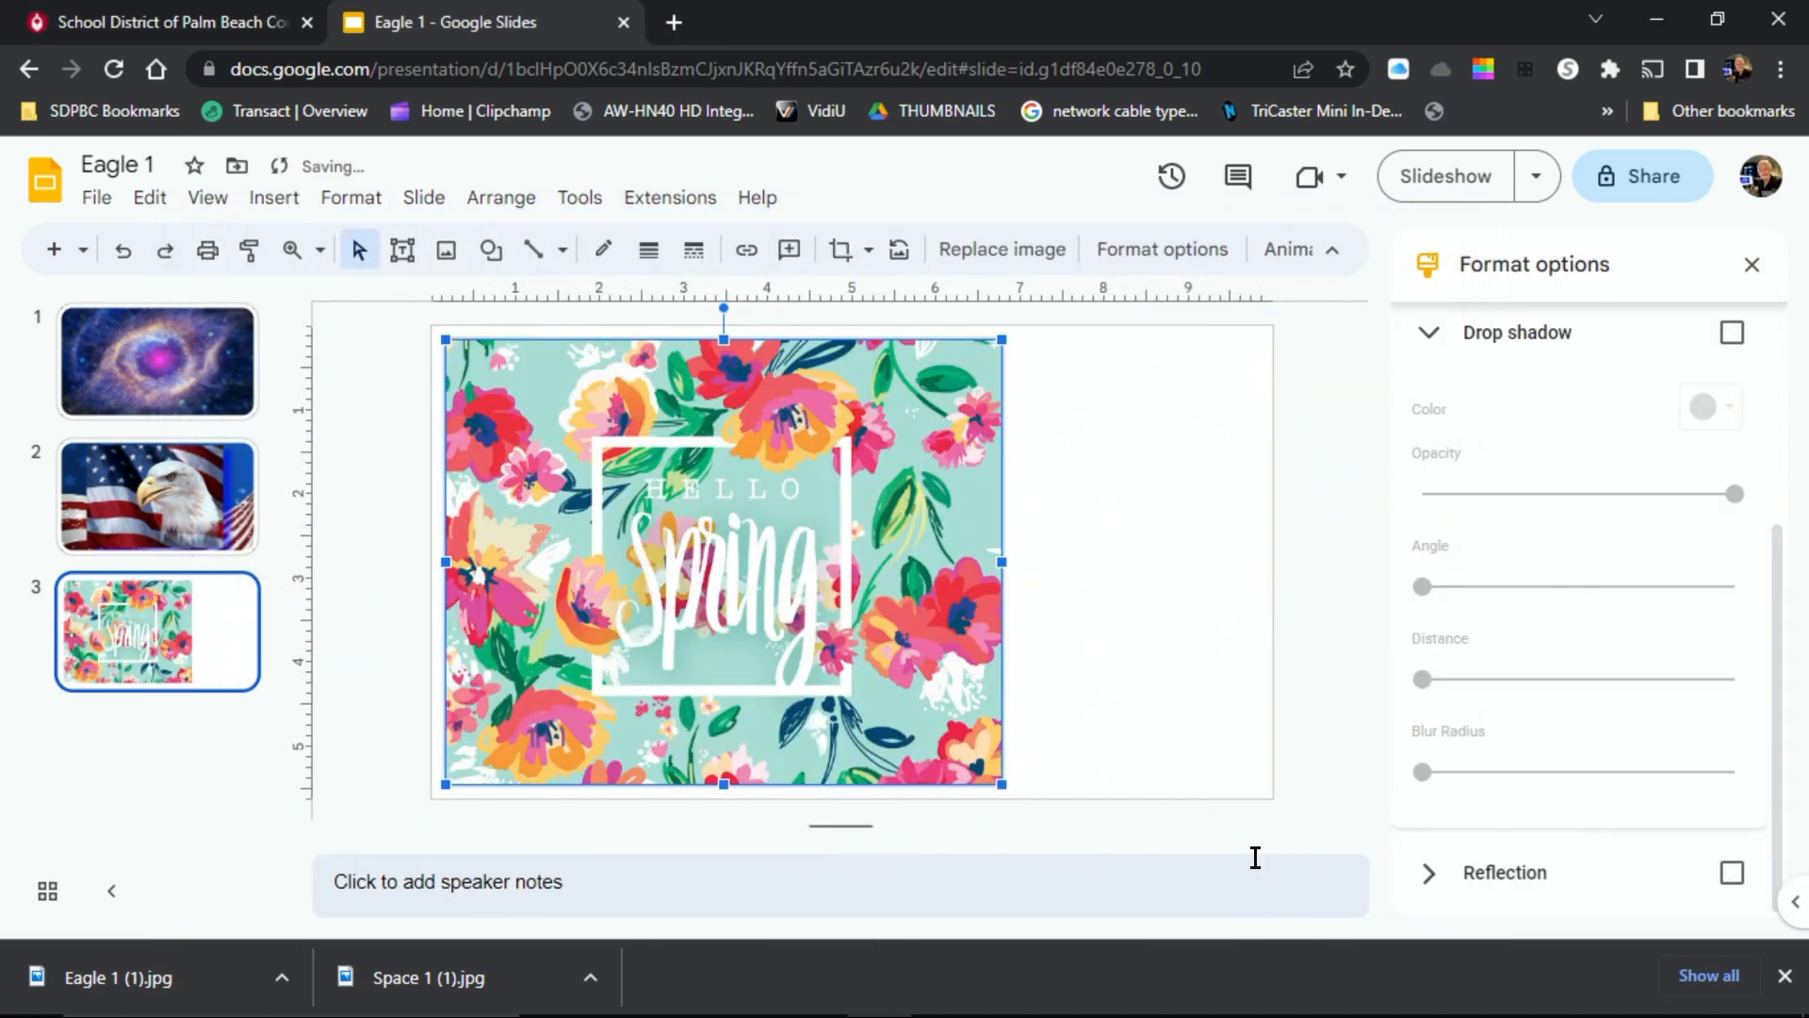
pyautogui.click(1750, 268)
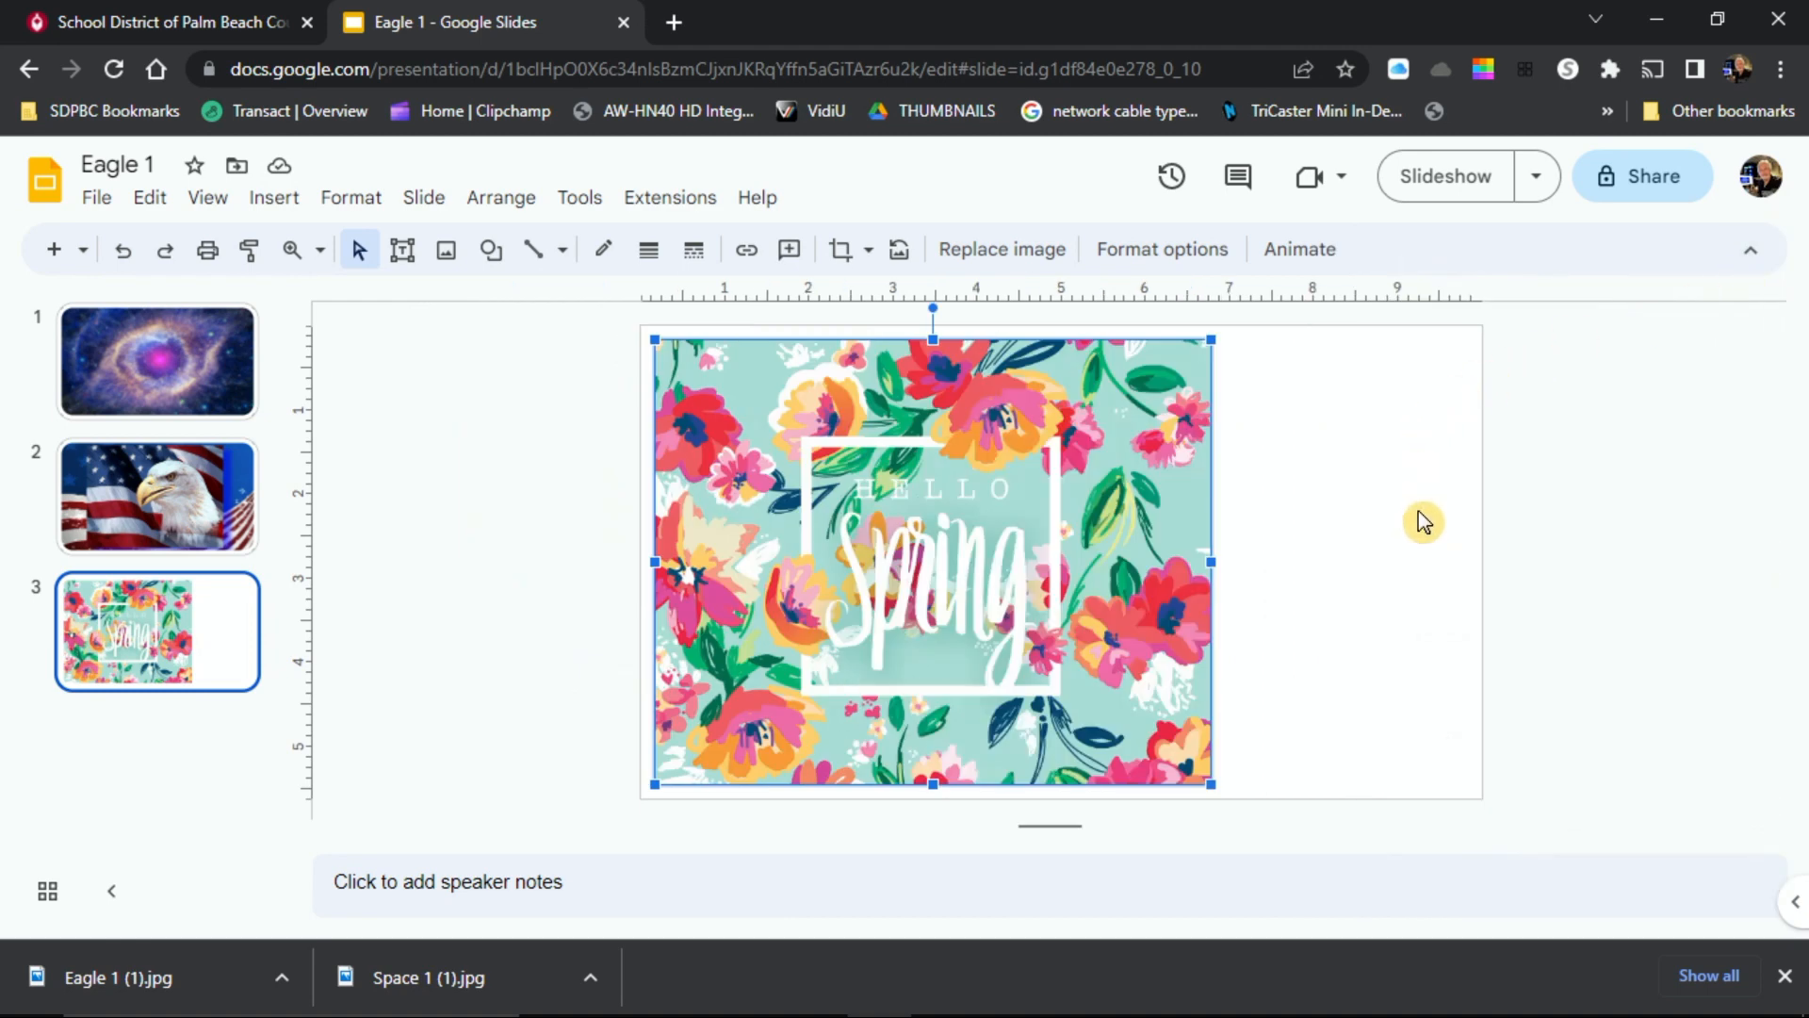
# Step: Center the Hello Spring image horizontally on slide 3 and undo a trial stretch of its width
pyautogui.moveTo(966, 507); pyautogui.dragTo(1090, 518)
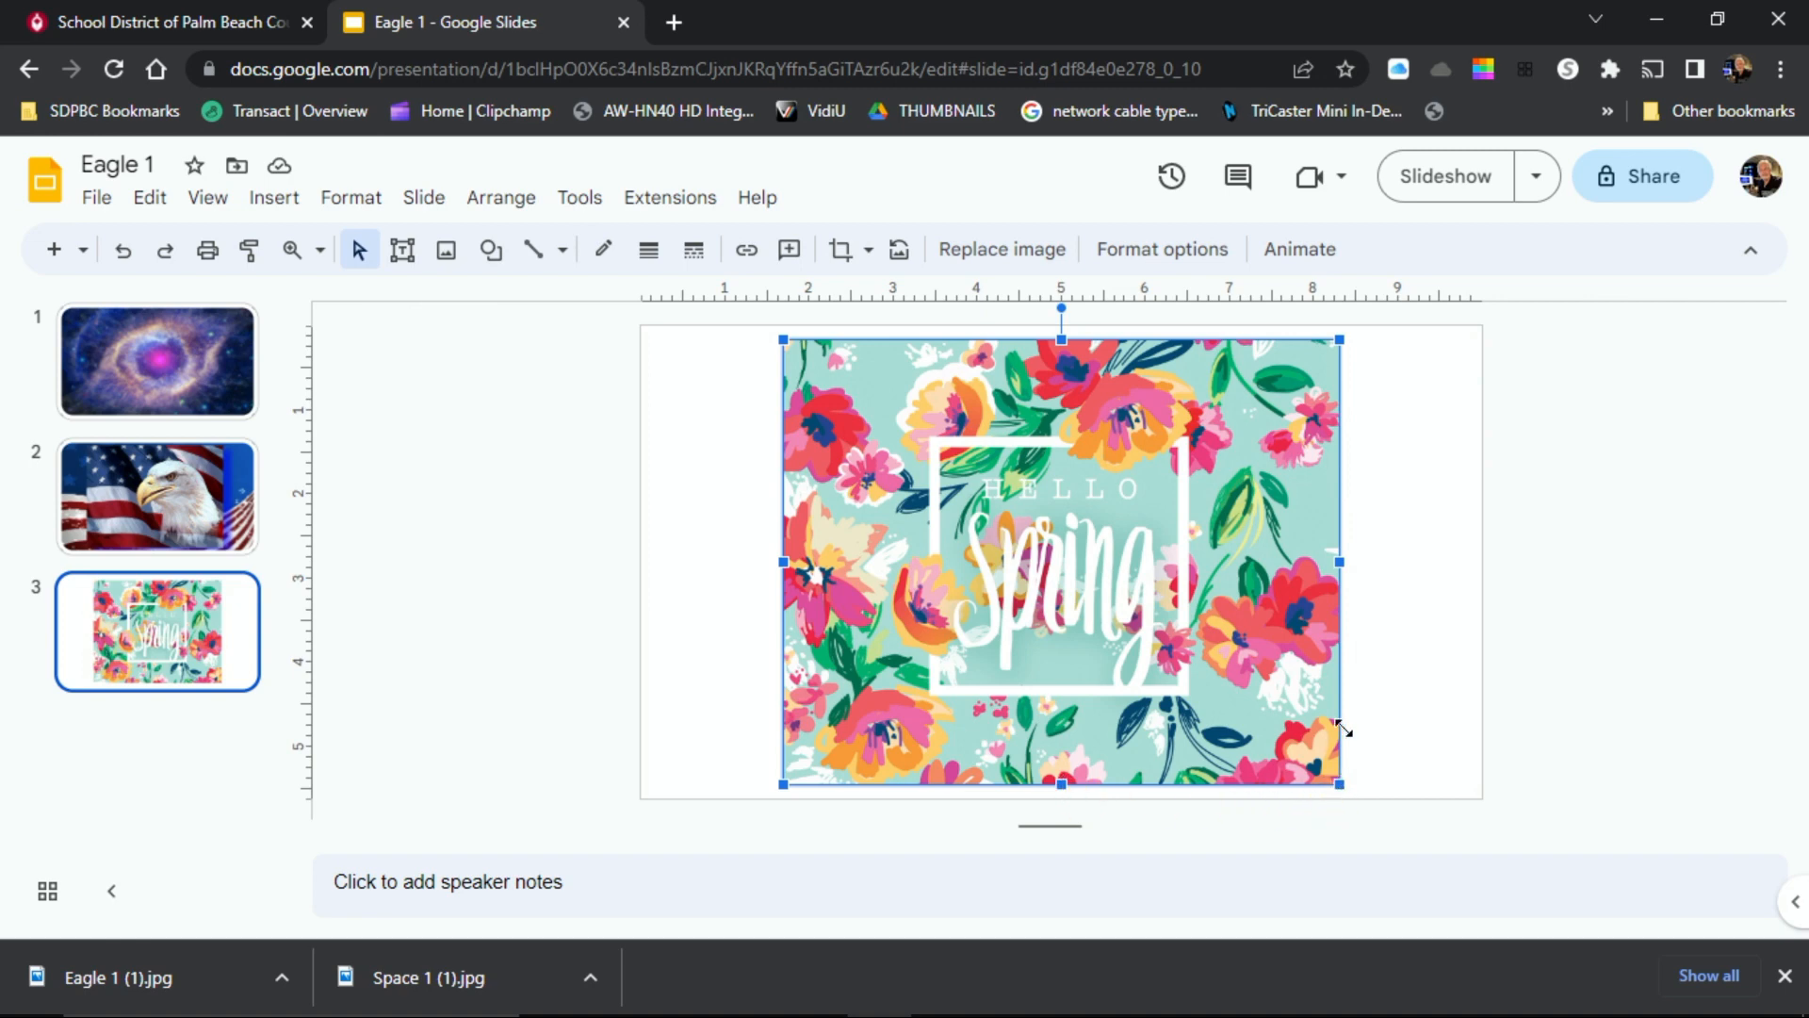
pyautogui.moveTo(1340, 563); pyautogui.dragTo(1606, 582)
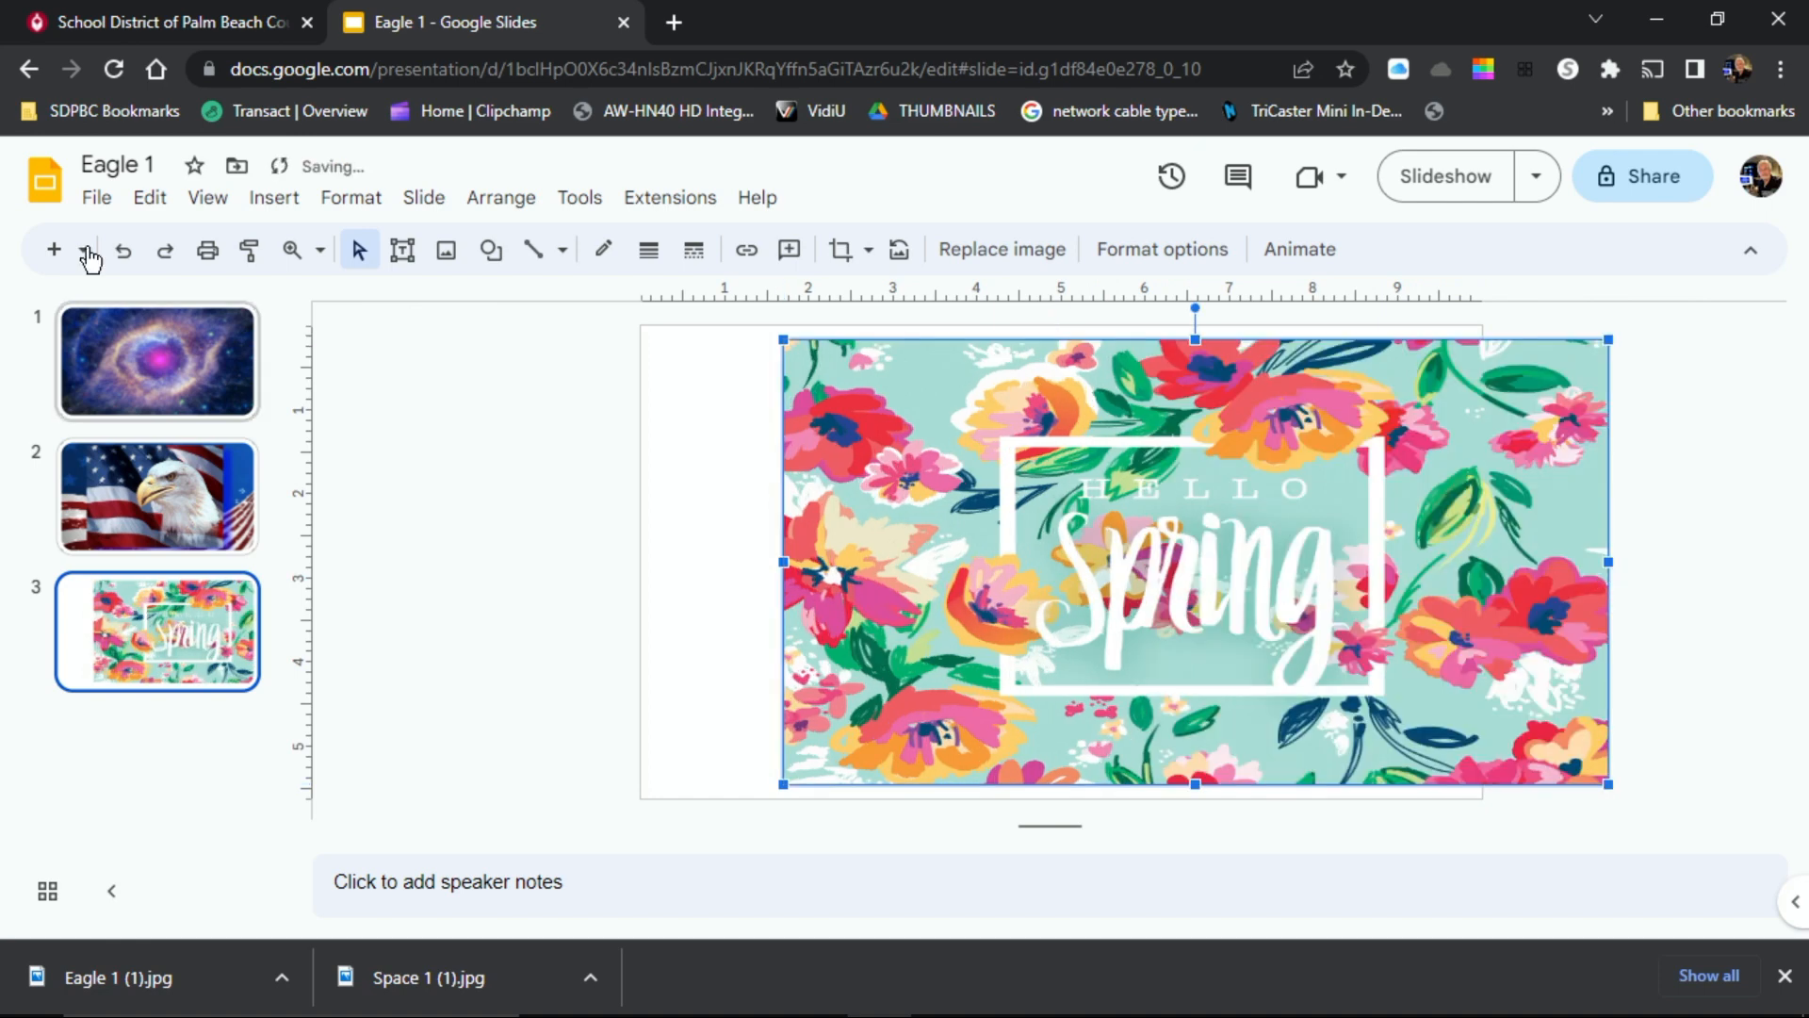
pyautogui.click(119, 251)
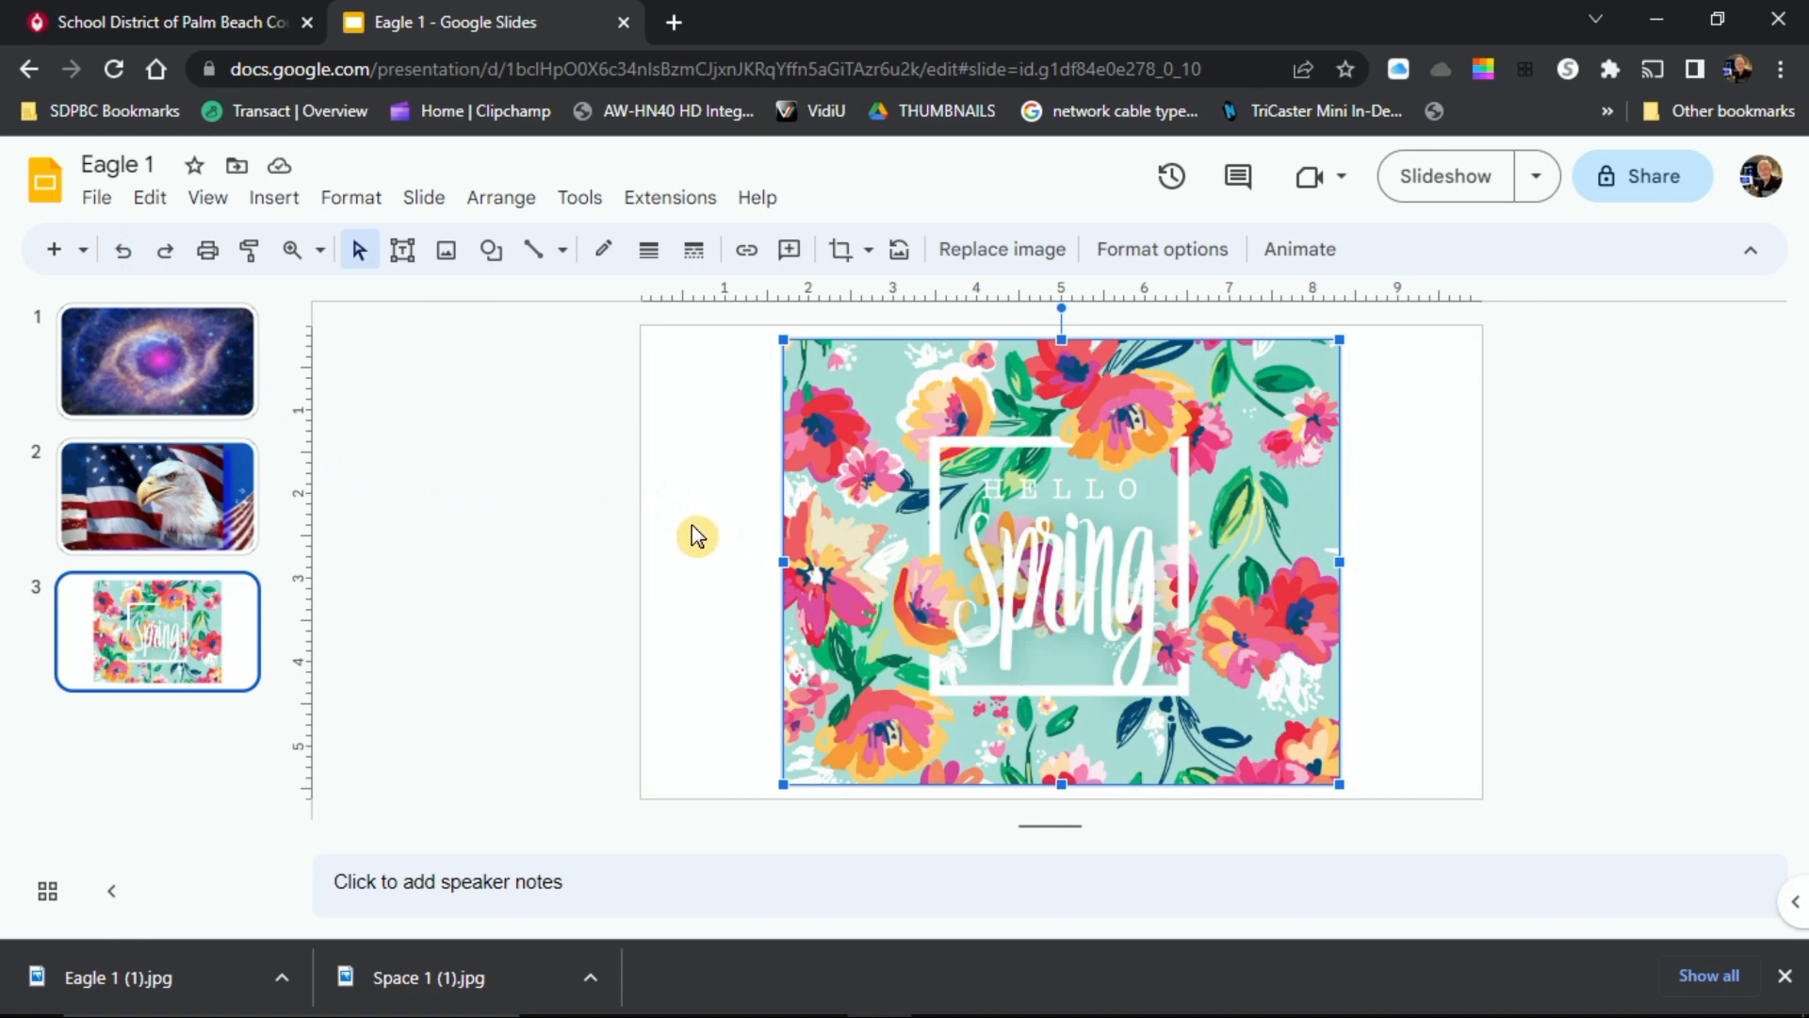
# Step: Set the background of slide 3 to a solid light green
pyautogui.click(741, 585)
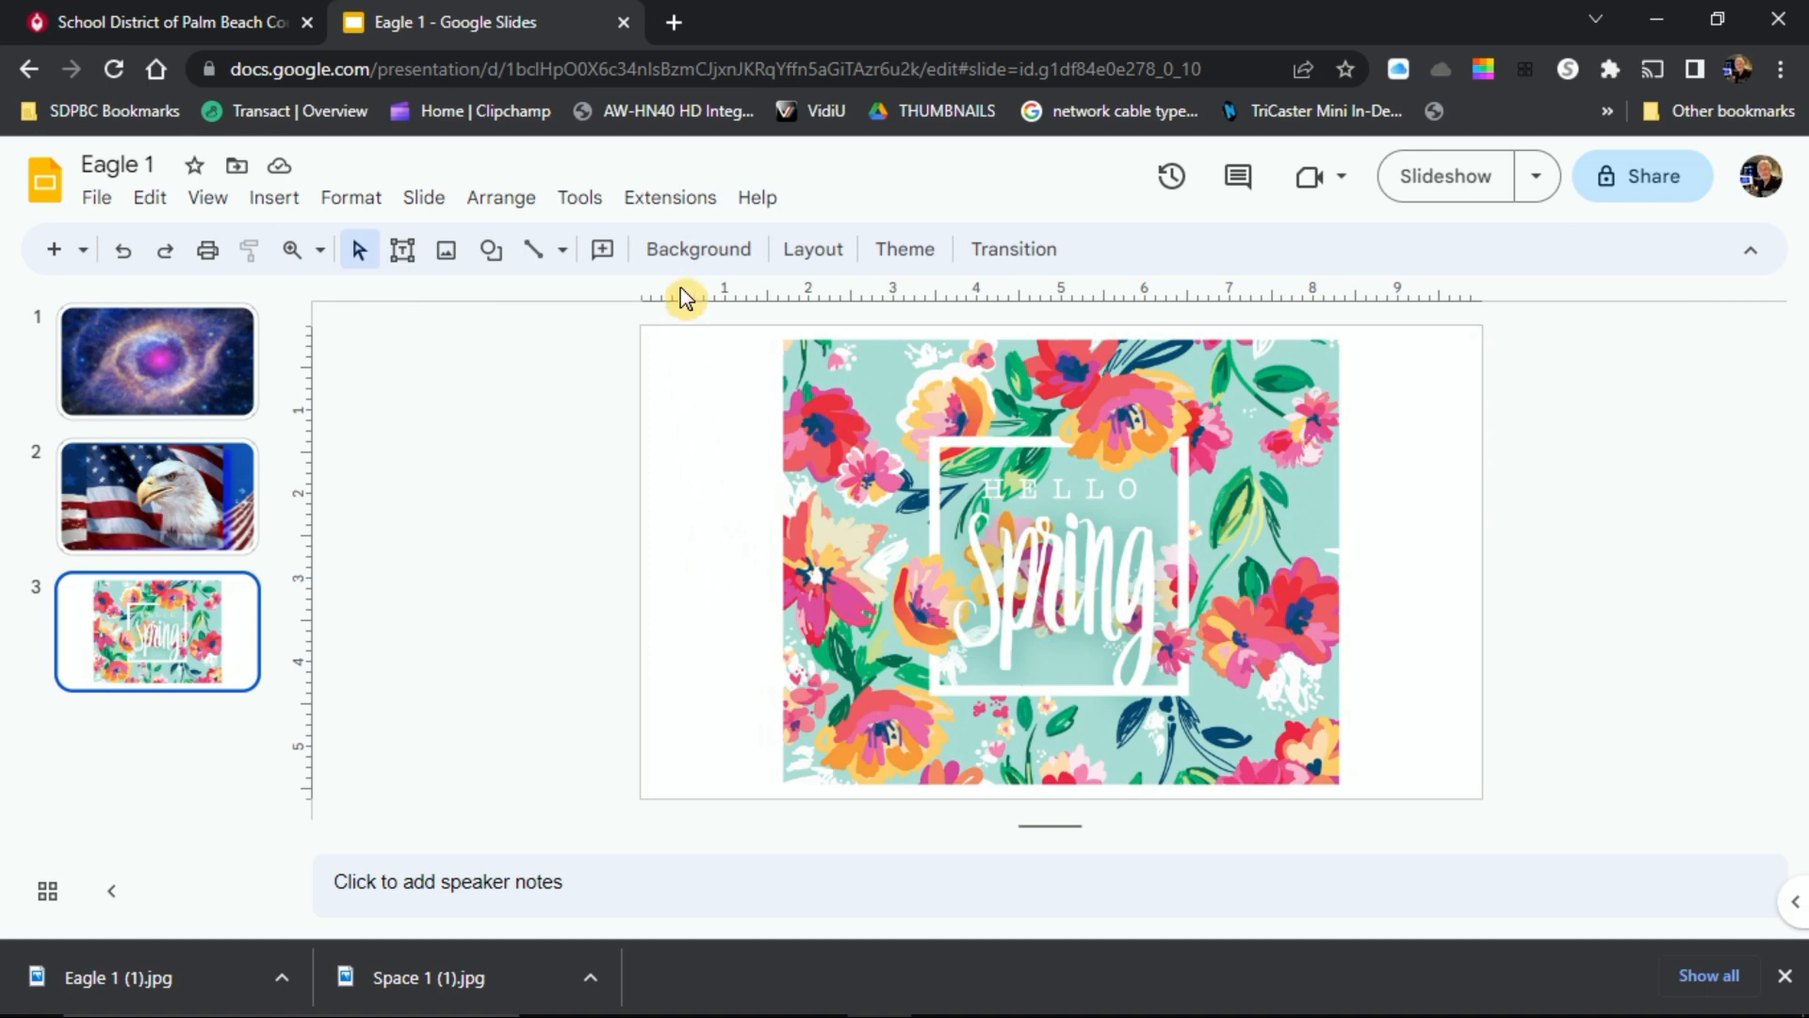
pyautogui.click(686, 250)
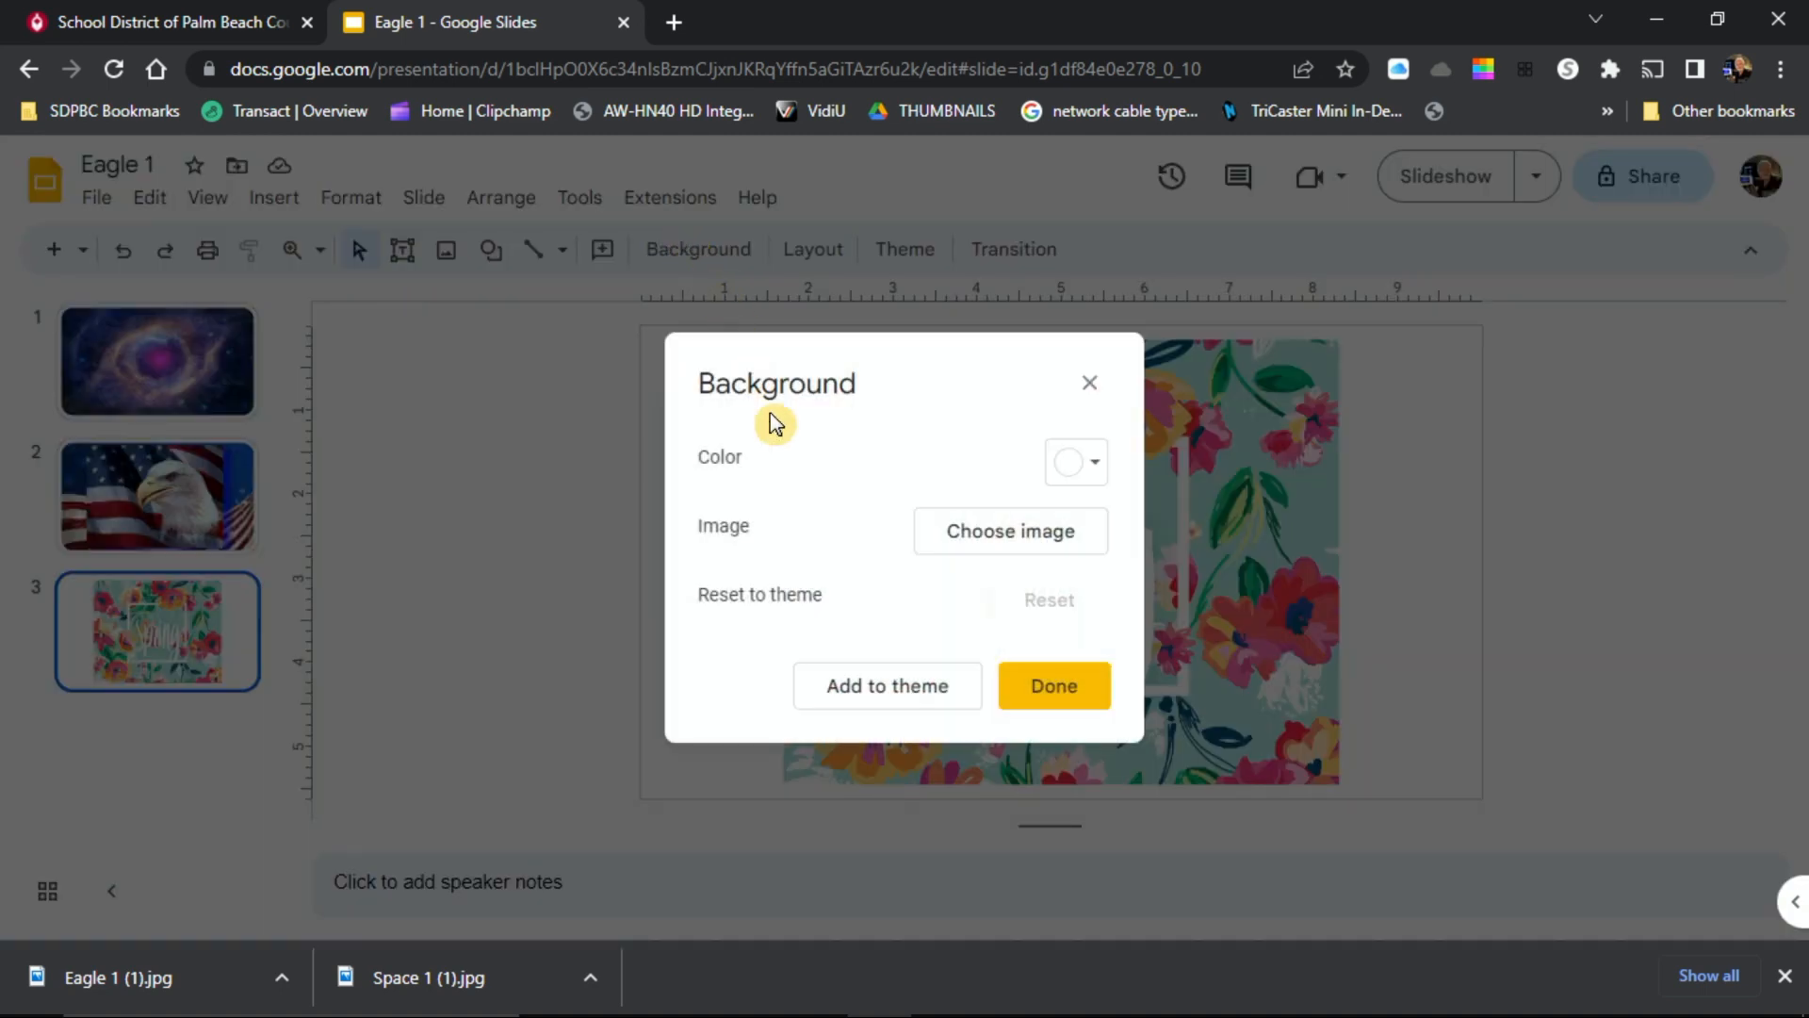
pyautogui.click(1098, 466)
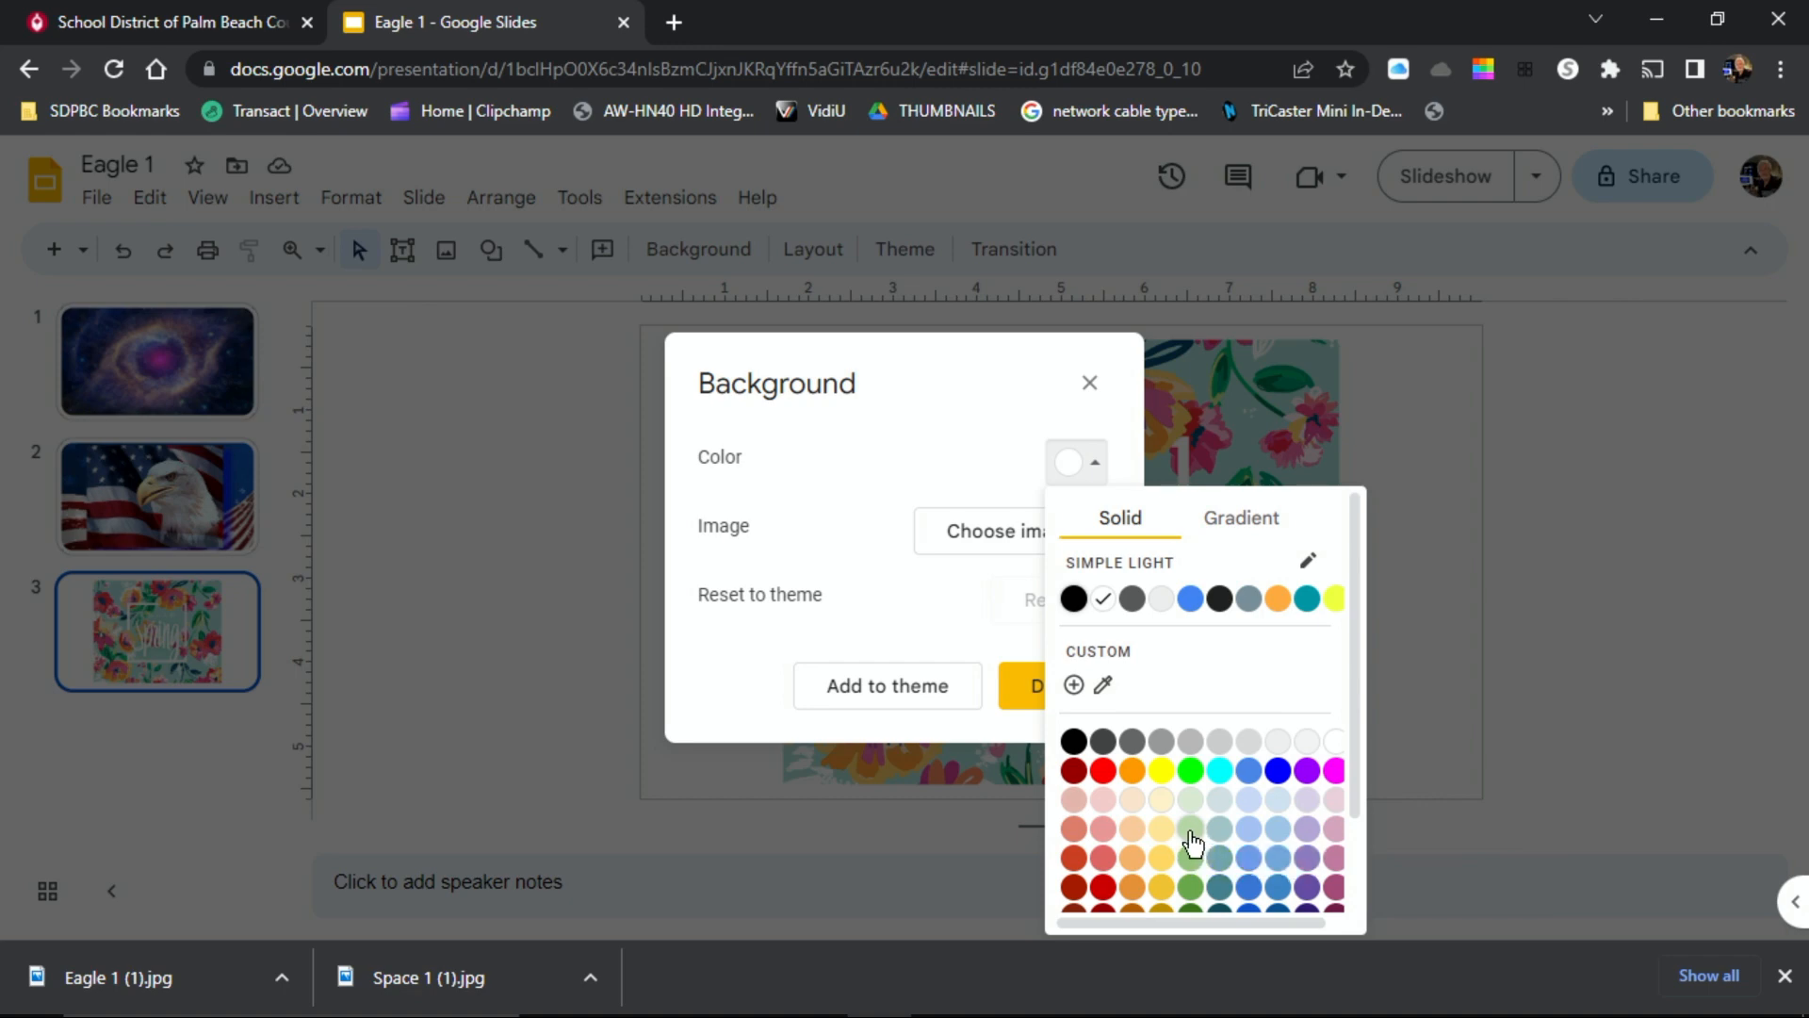
pyautogui.click(1193, 842)
pyautogui.click(1065, 687)
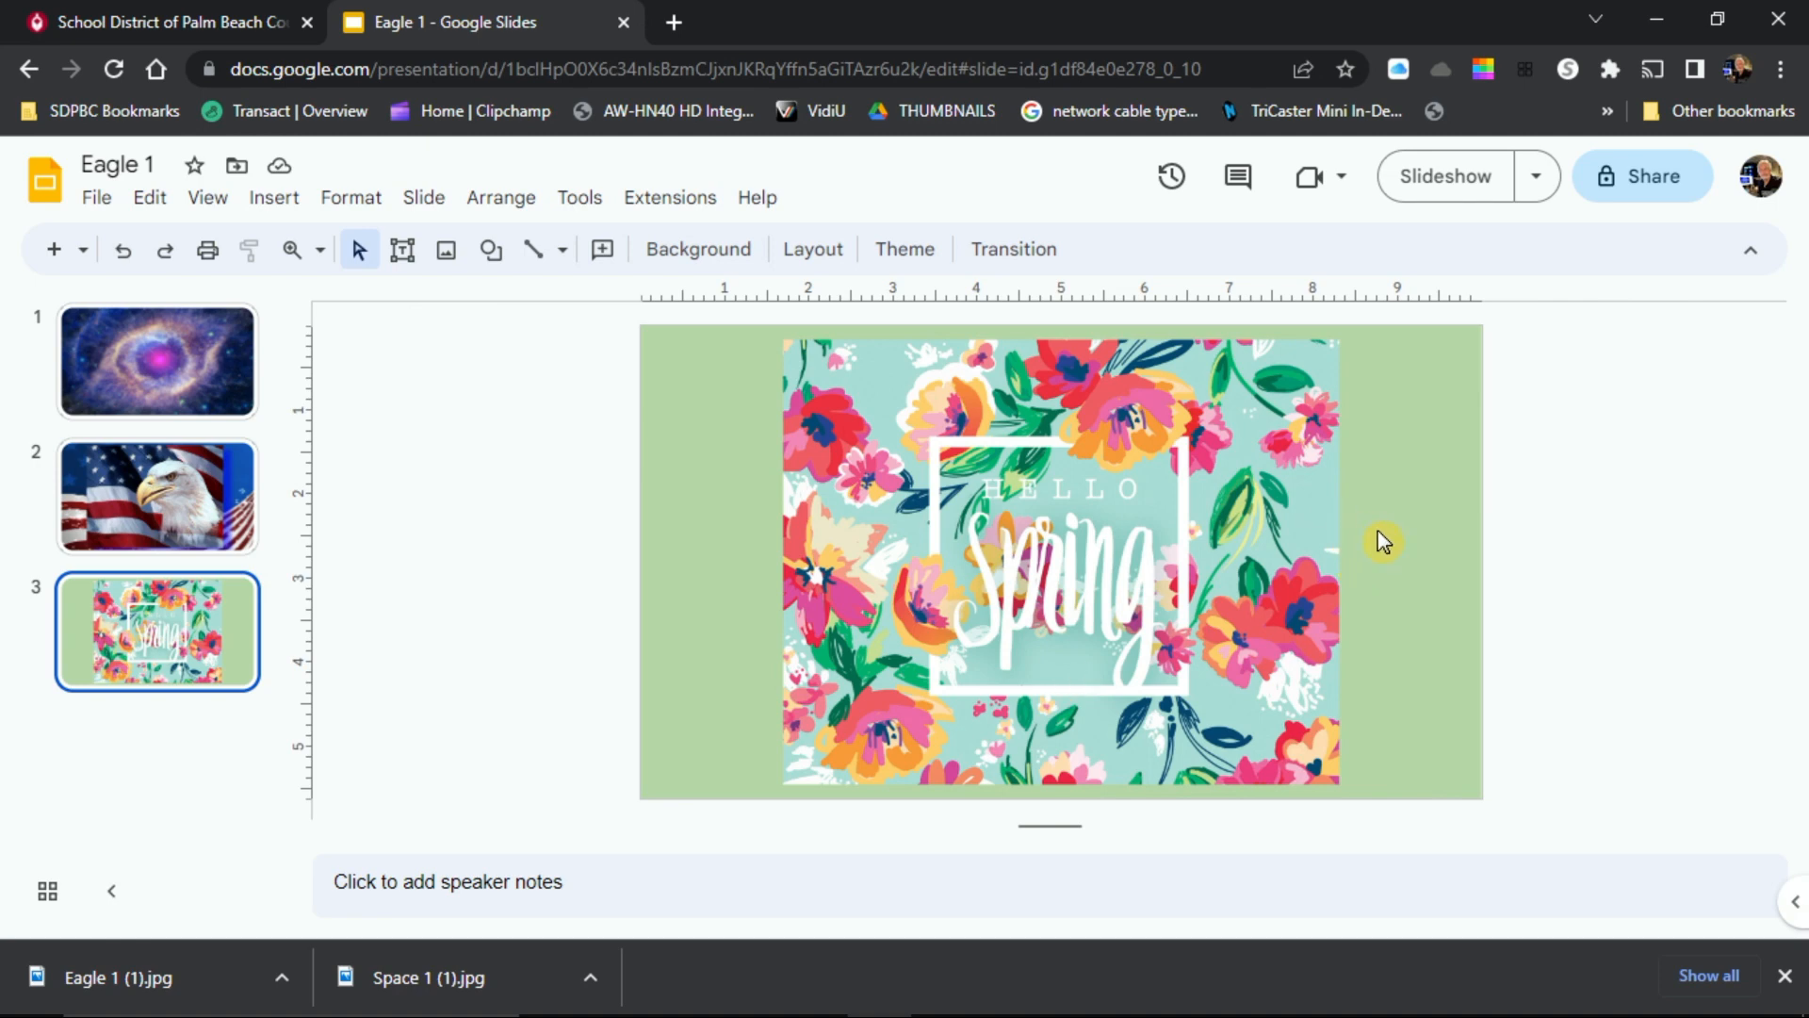
# Step: Change the background of slide 3 to a solid light blue
pyautogui.click(680, 249)
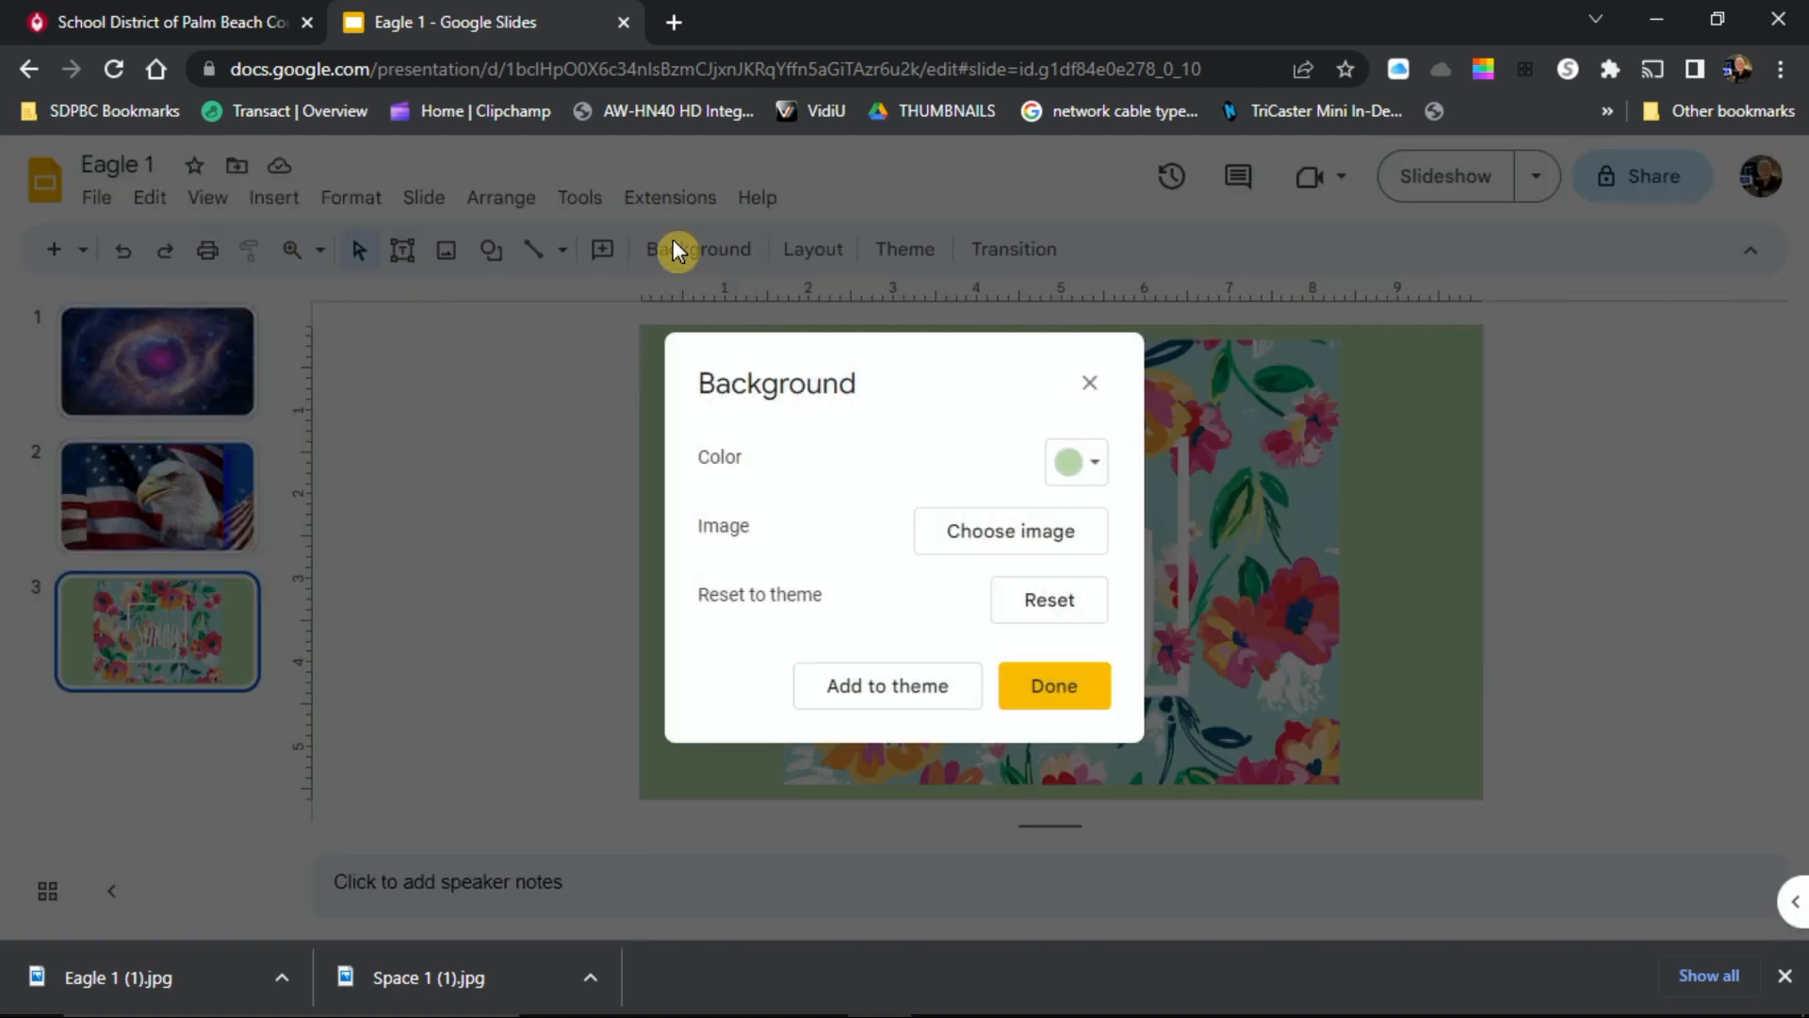
pyautogui.click(1093, 461)
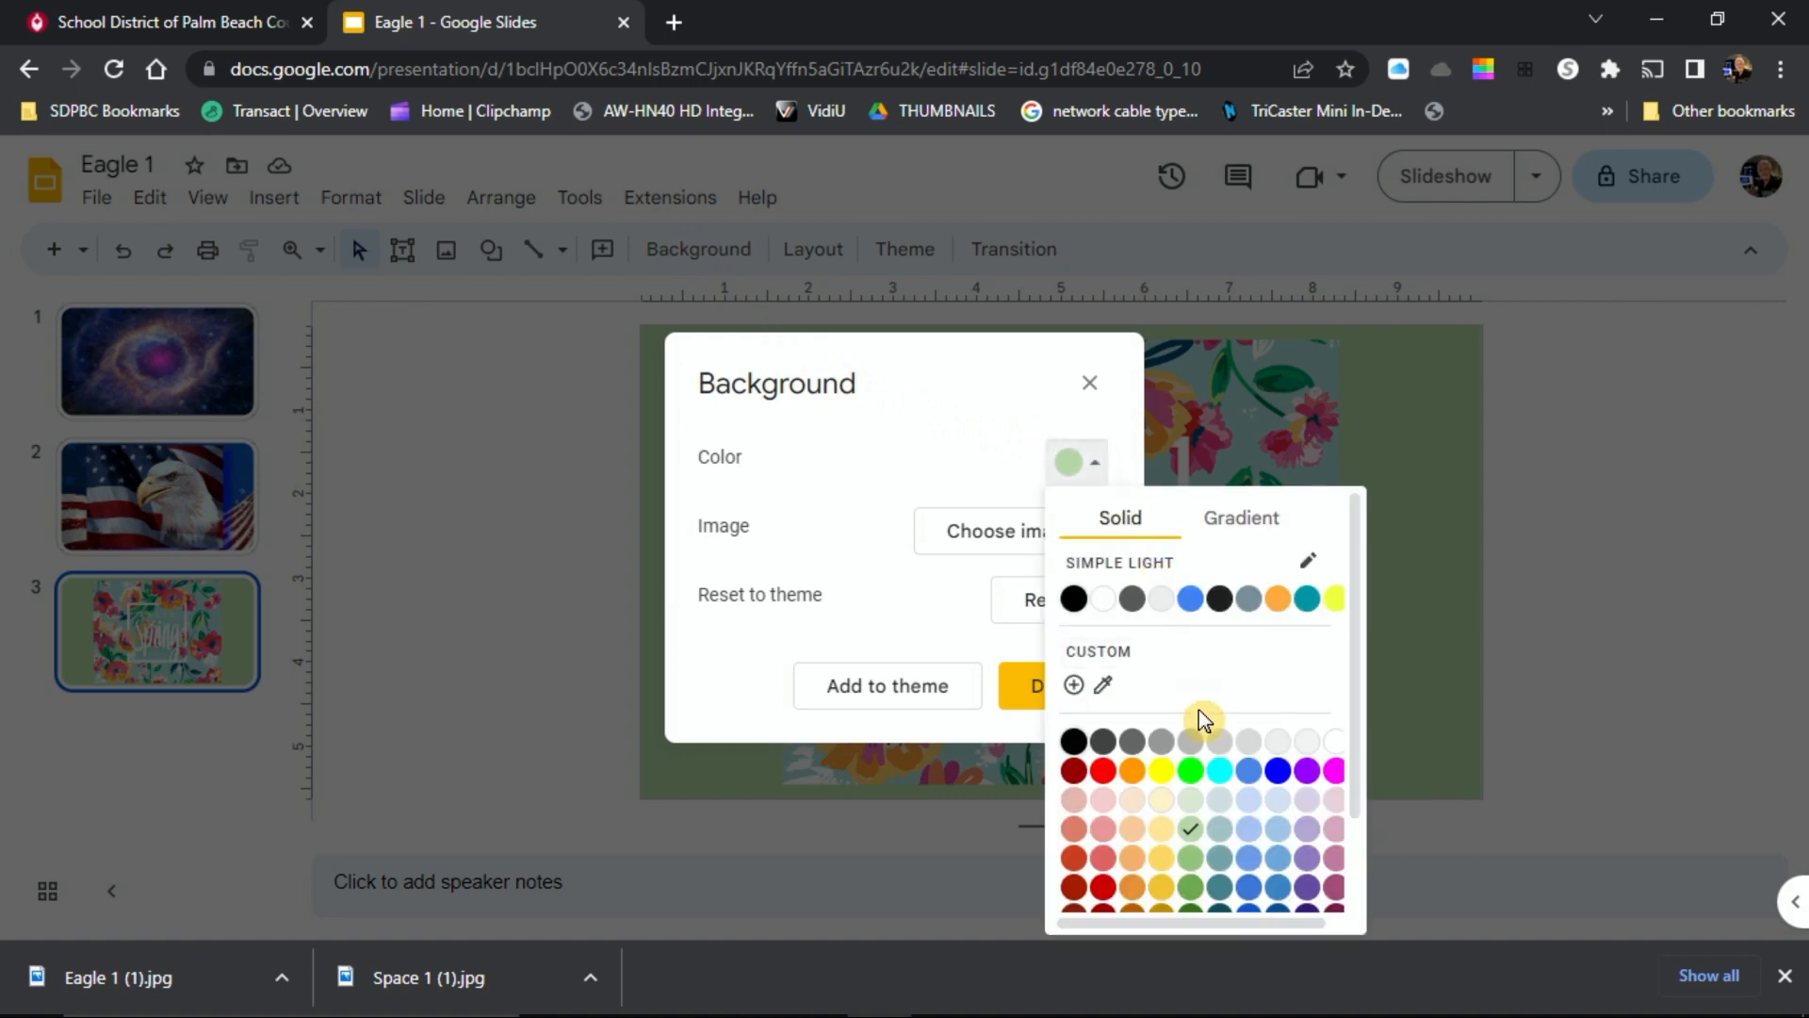
pyautogui.click(1249, 828)
pyautogui.click(1051, 690)
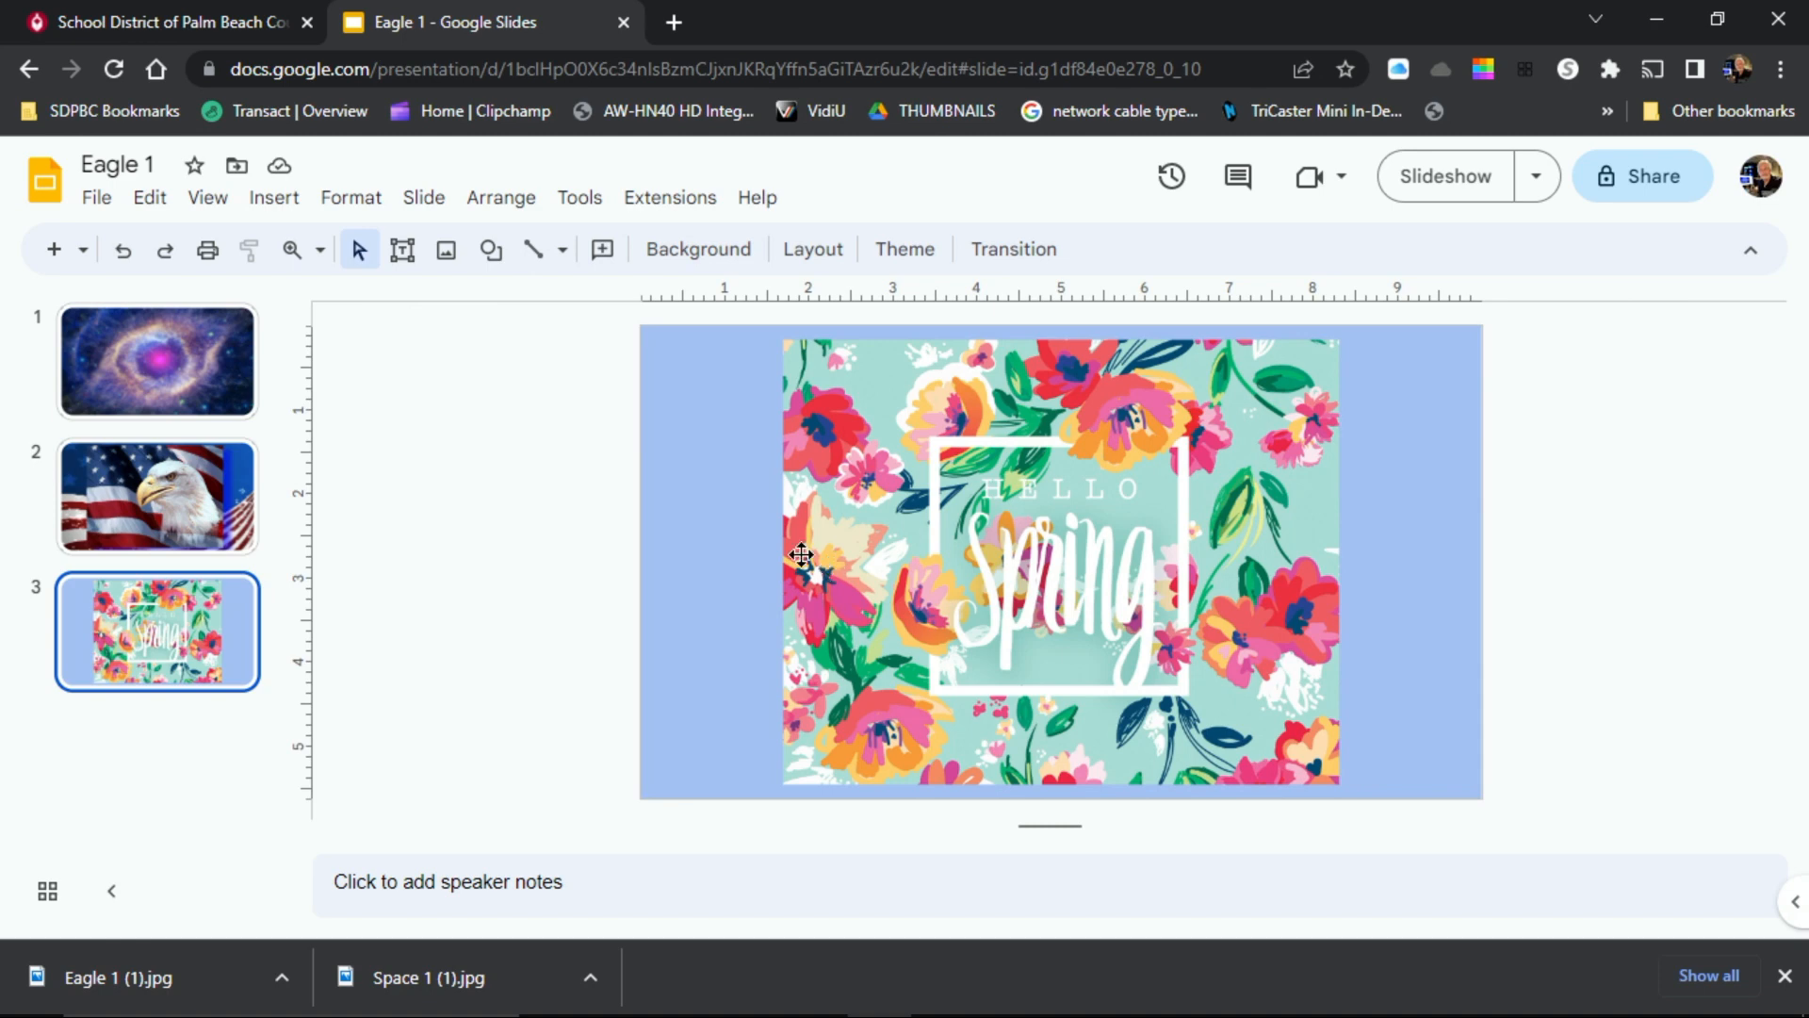
# Step: Rename the presentation as Spring 1 1
pyautogui.click(136, 162)
pyautogui.doubleClick(120, 158)
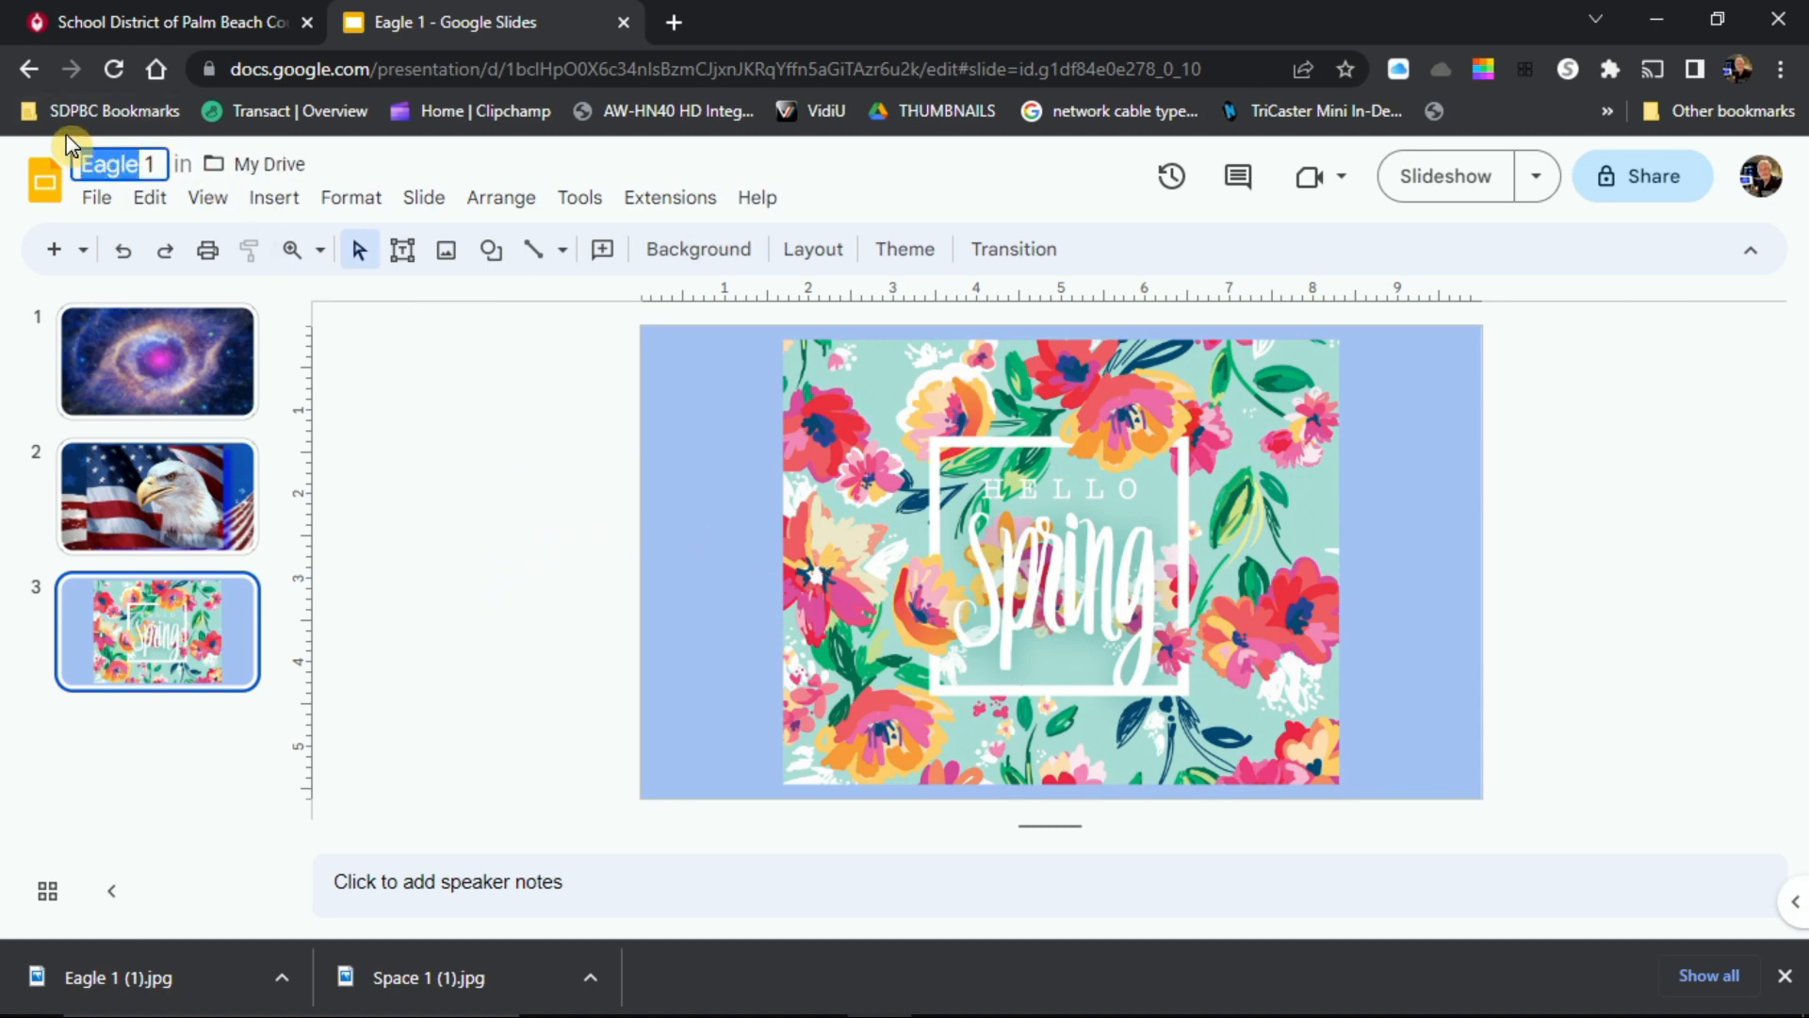
pyautogui.write('Sprin')
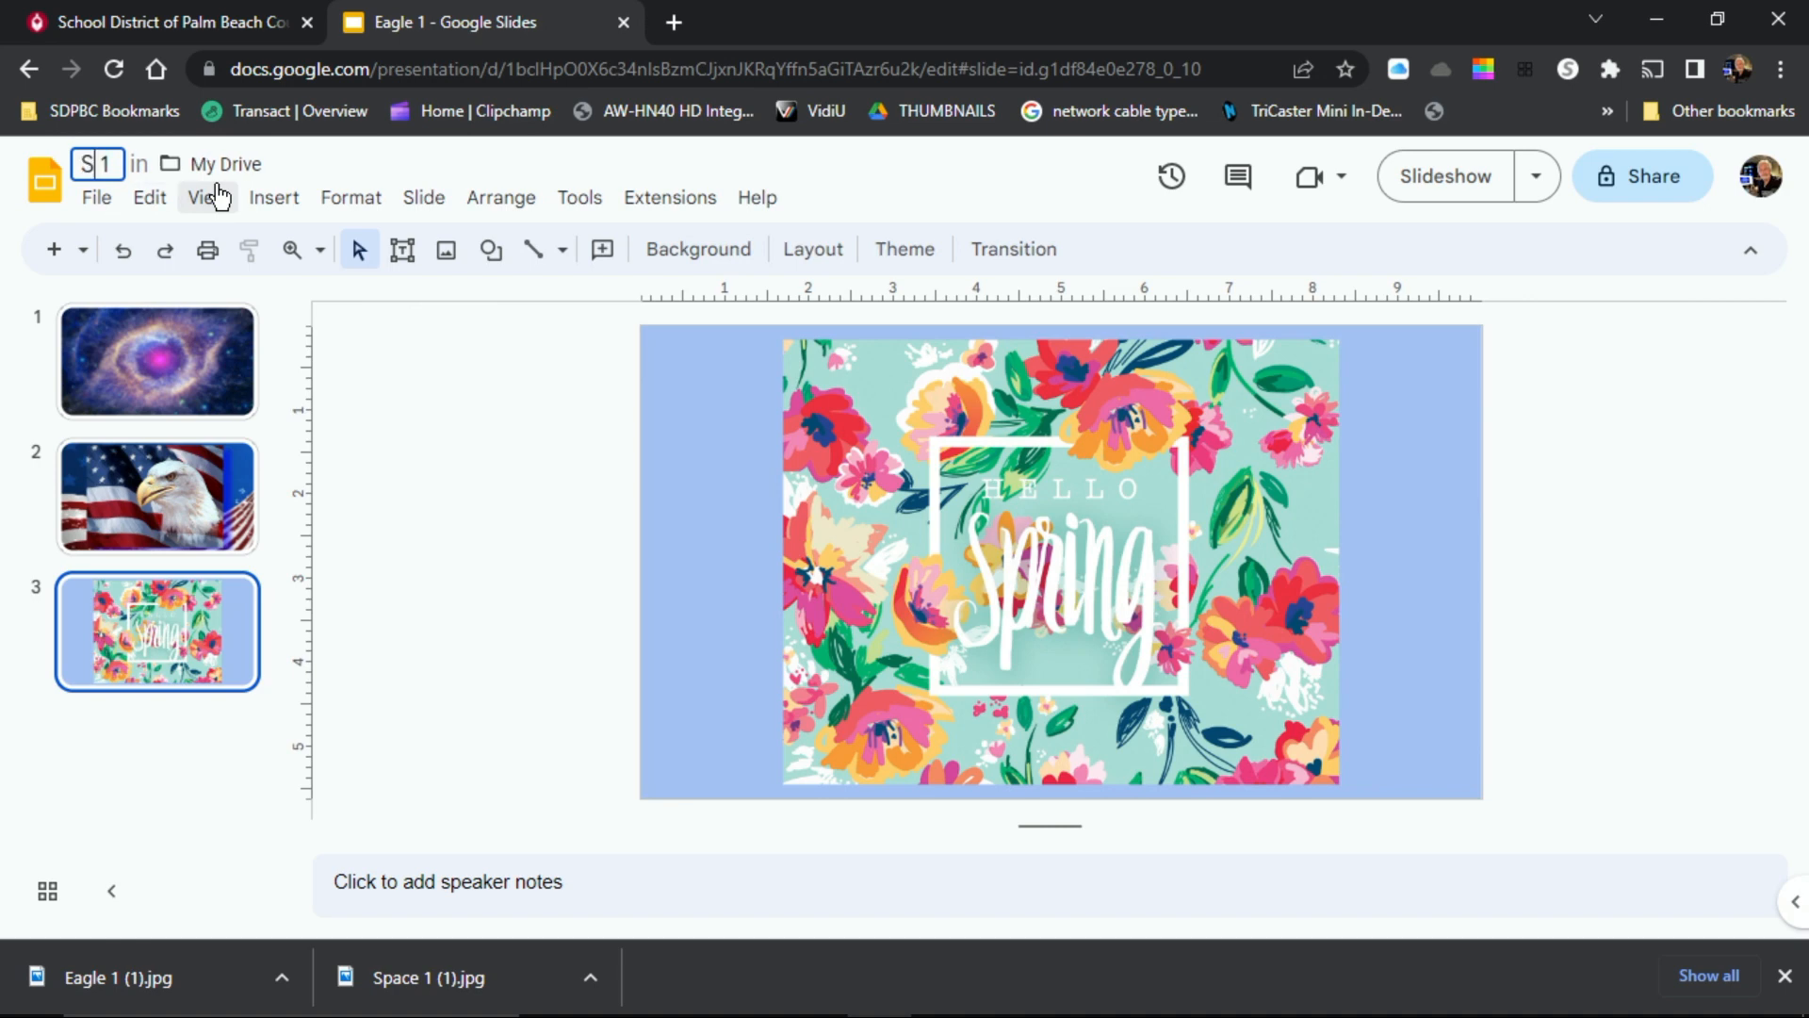
pyautogui.write('g 11')
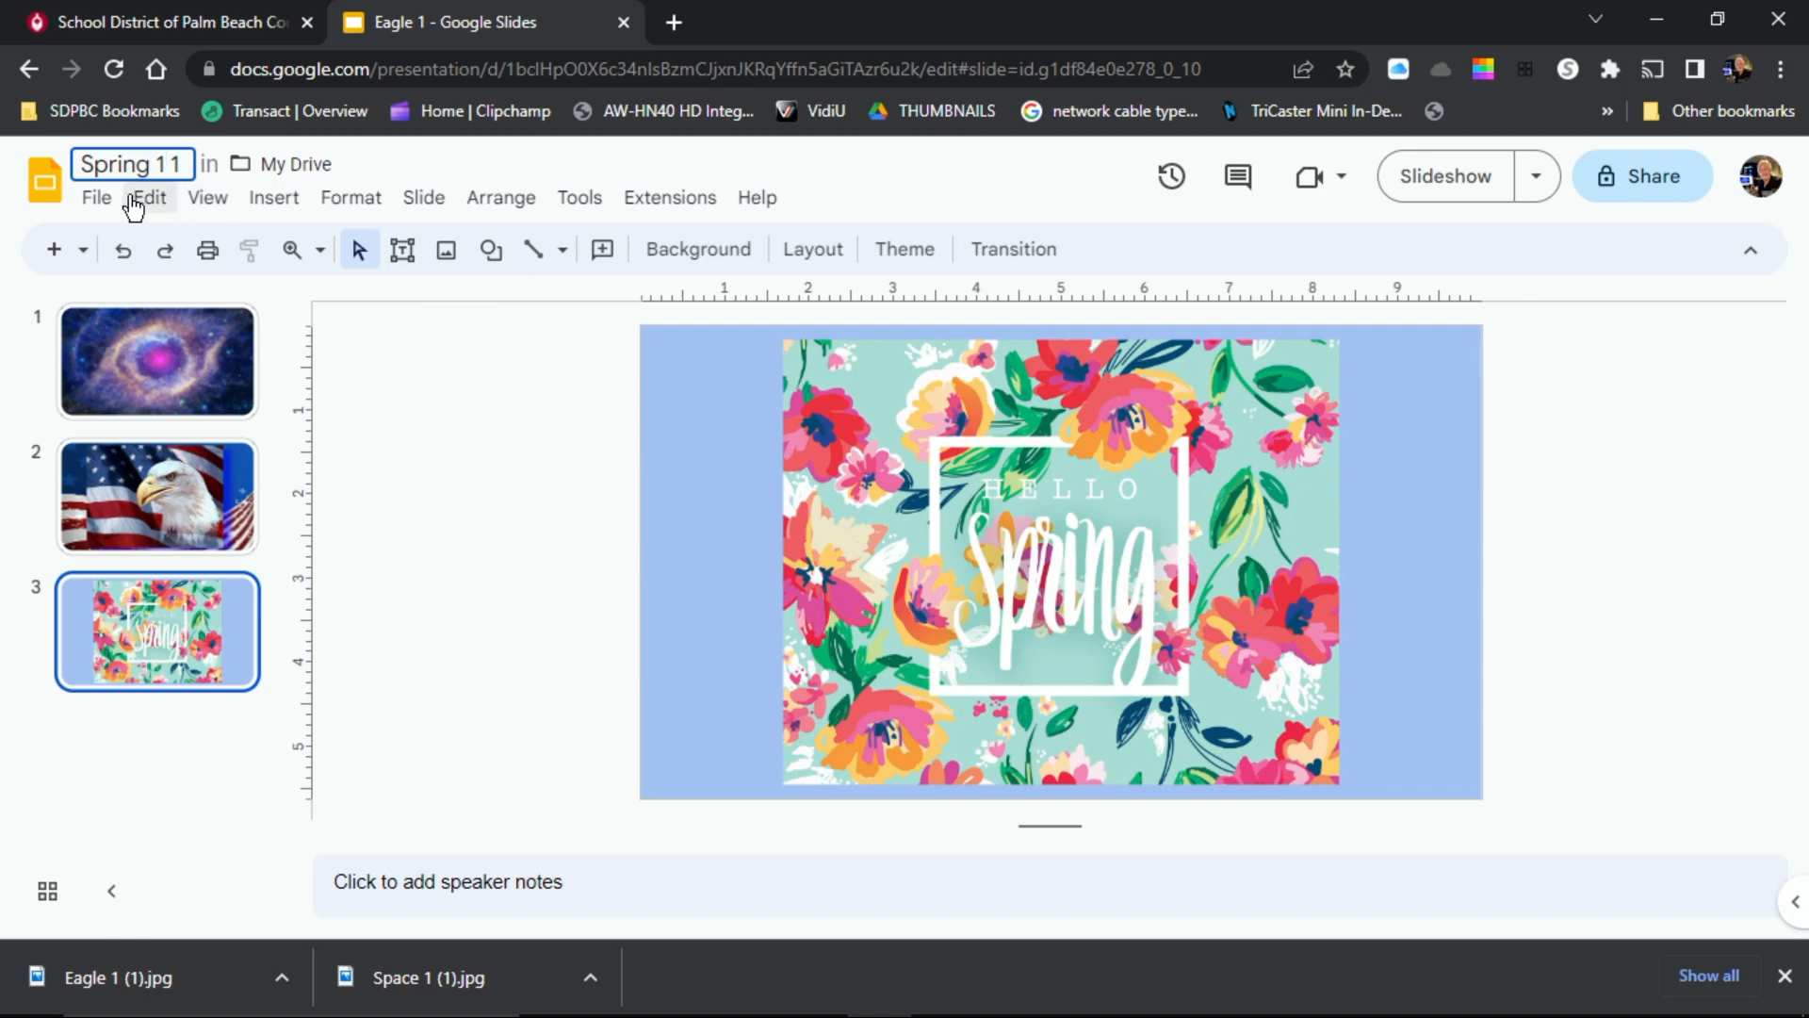
# Step: Download the Hello Spring slide as a JPEG image
pyautogui.click(97, 198)
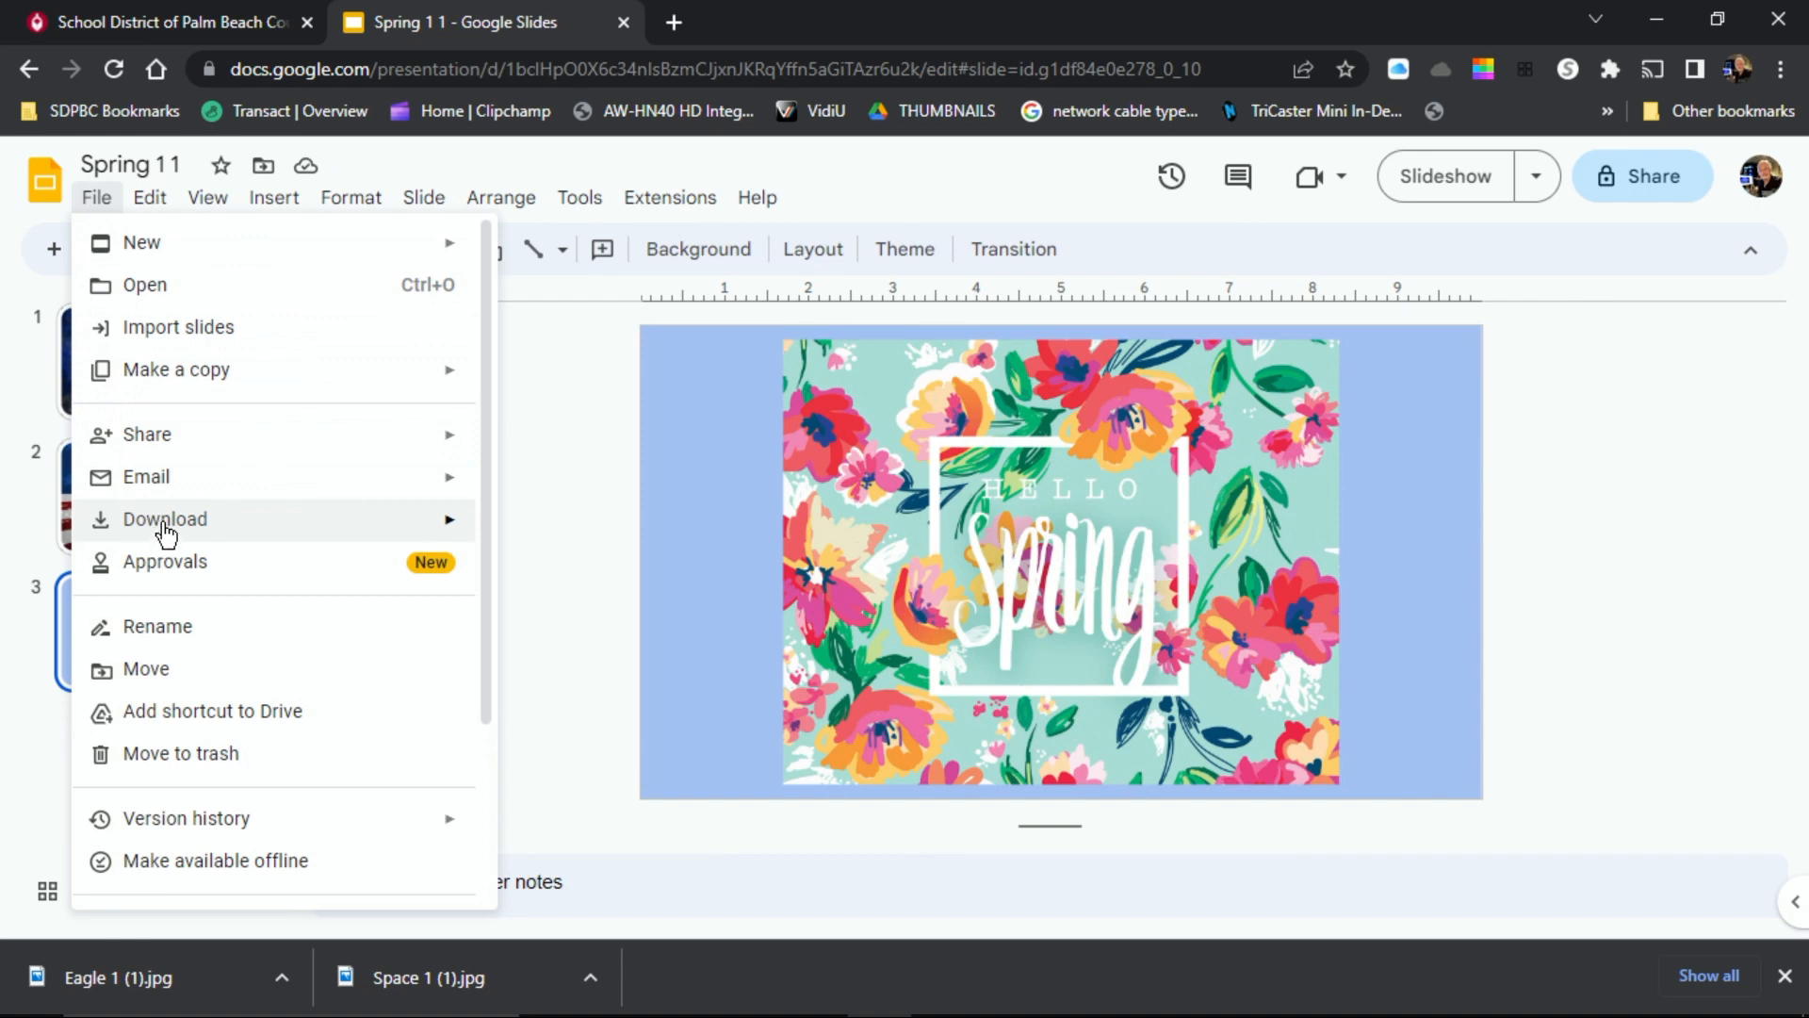
pyautogui.moveTo(165, 531)
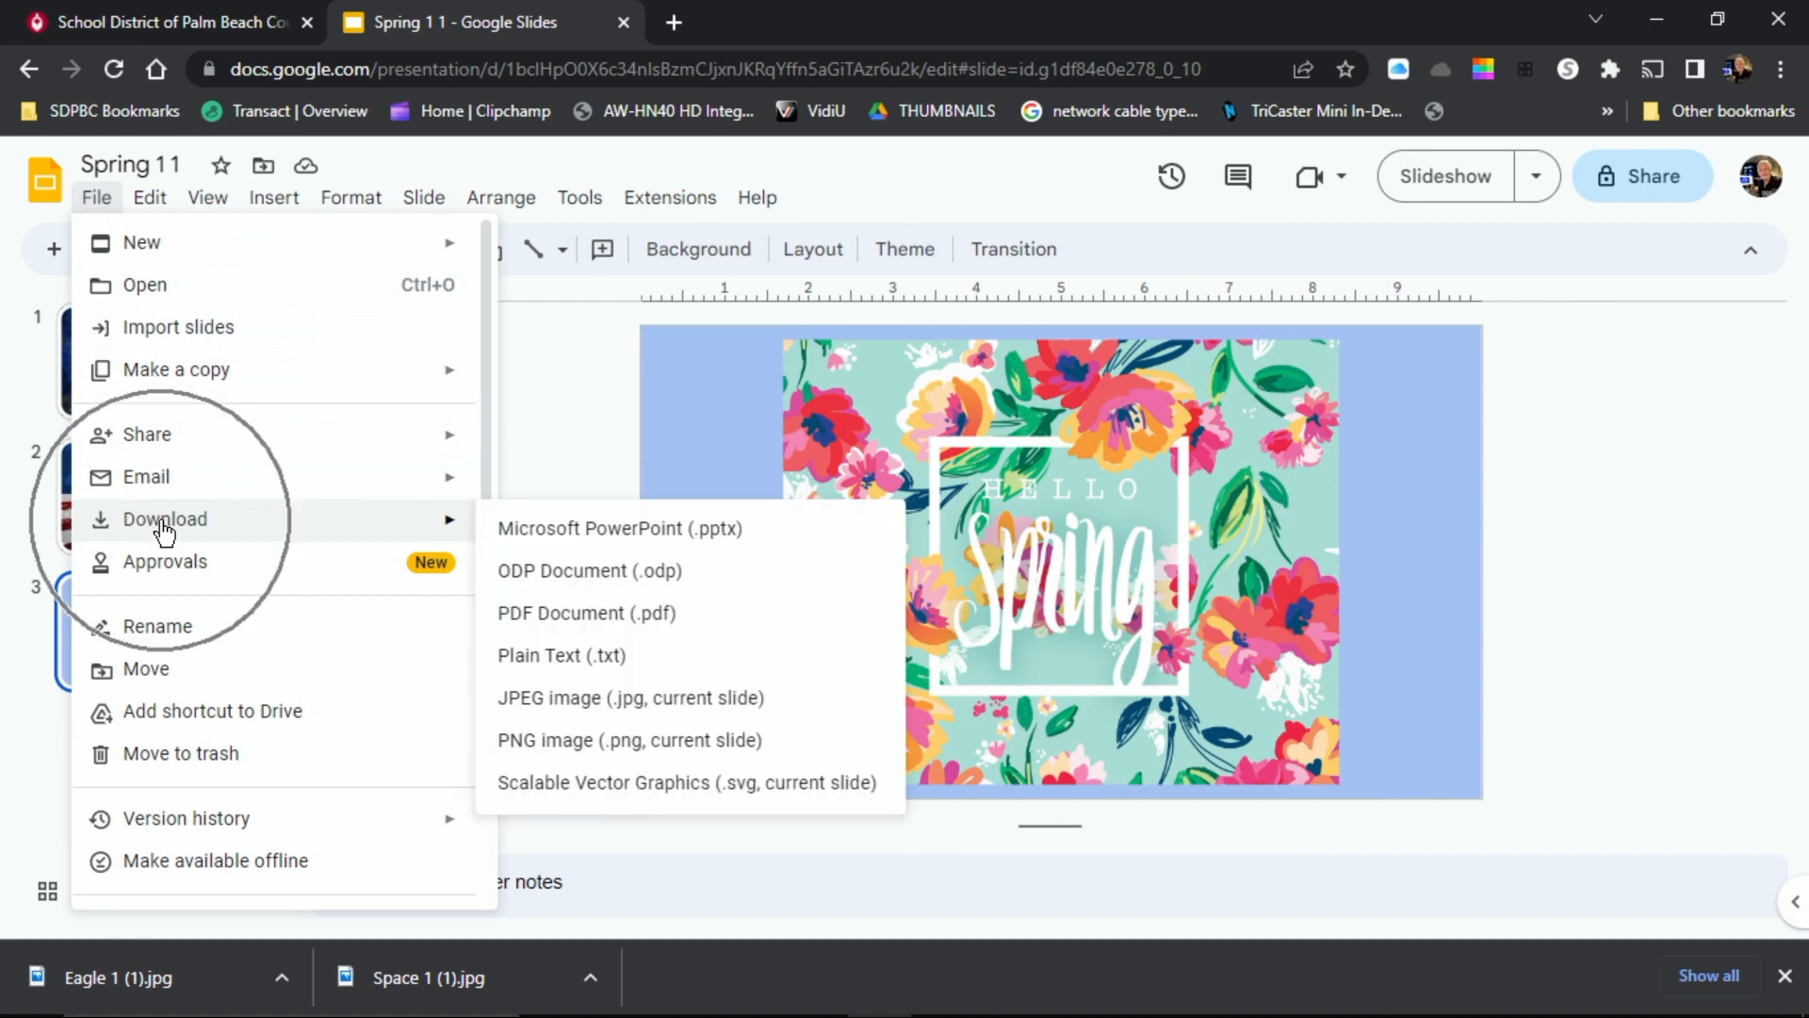
pyautogui.click(667, 705)
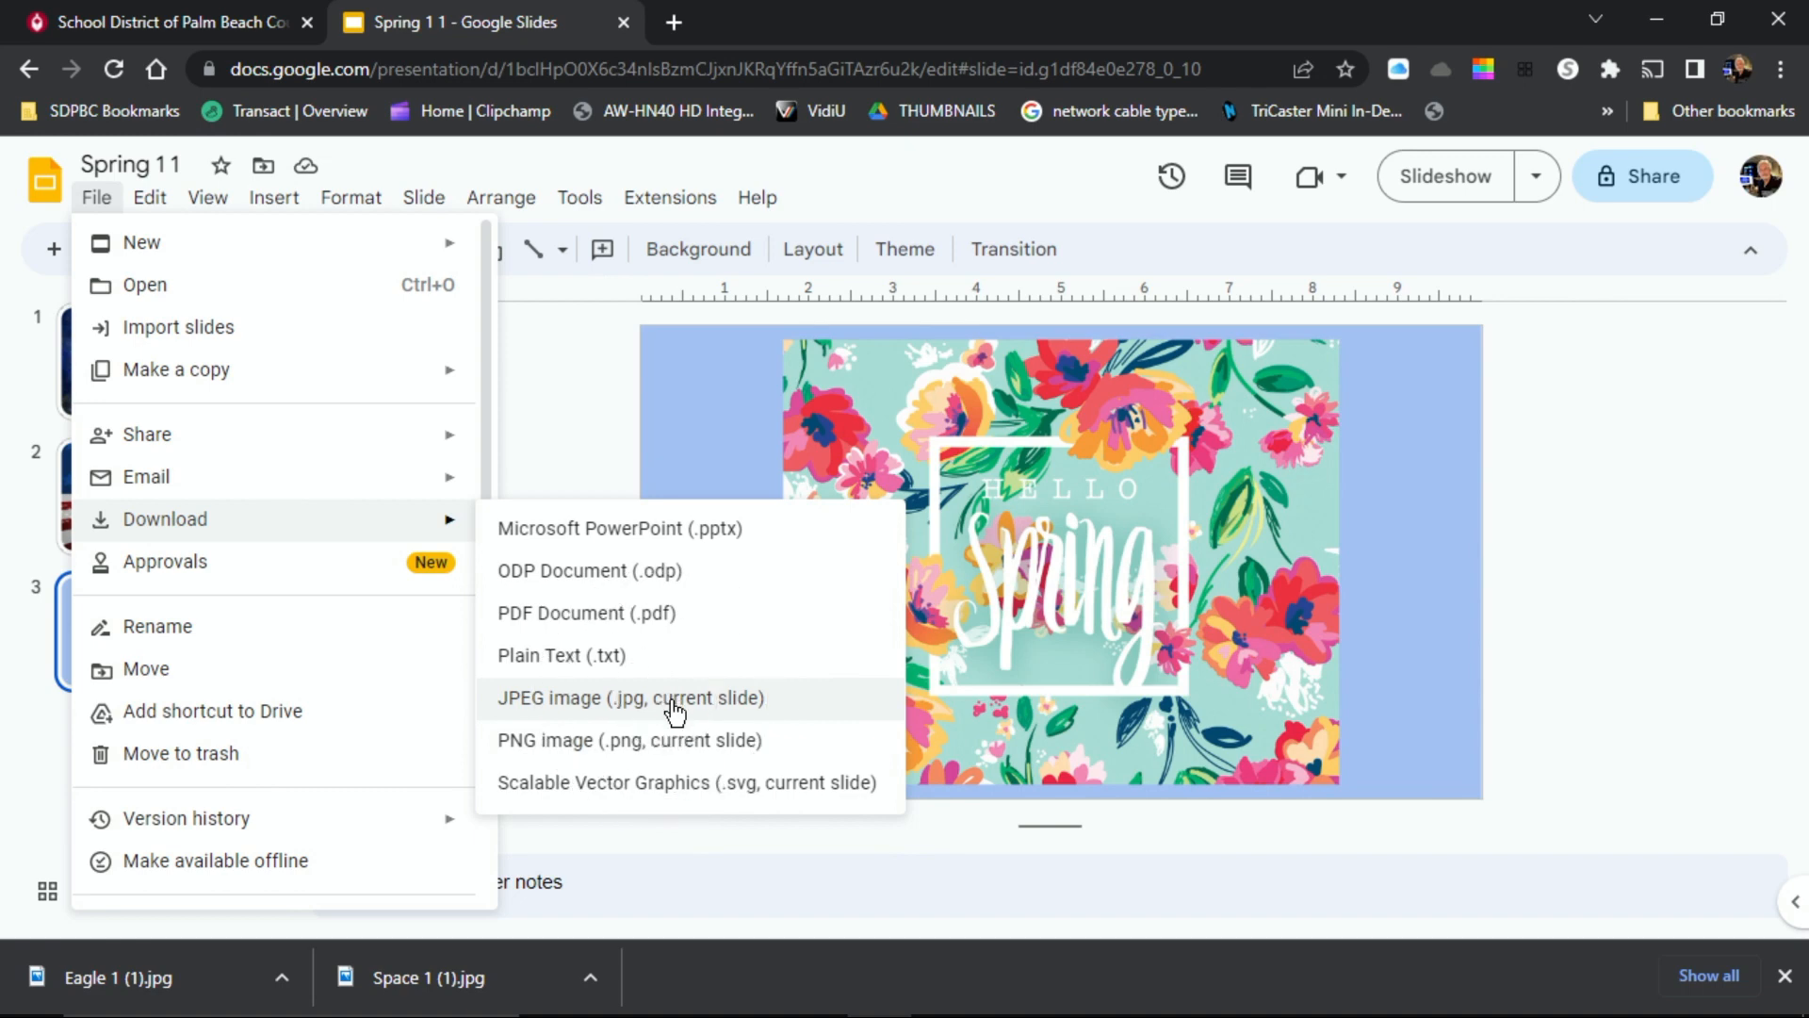
pyautogui.click(671, 705)
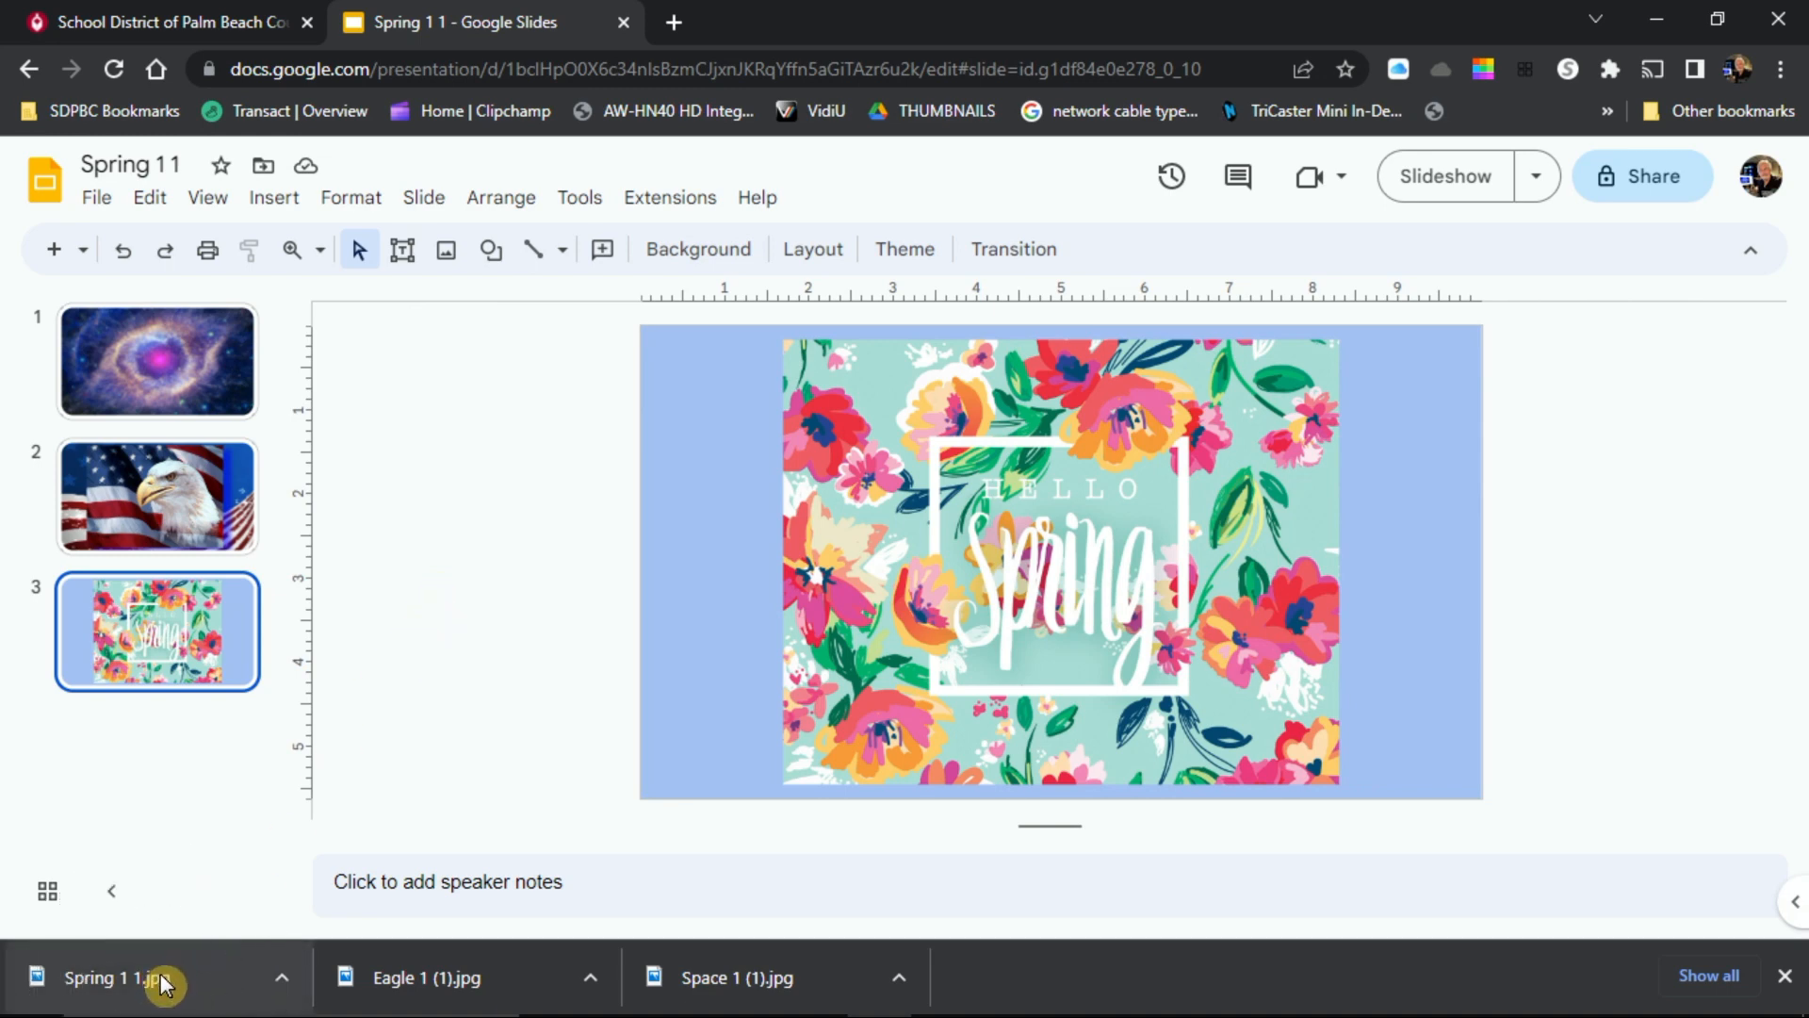
# Step: Show the downloaded Spring 1 1 image in its folder, copy it into Graphic Pictures on USB Drive (E:), and minimize the folder window
pyautogui.rightClick(196, 982)
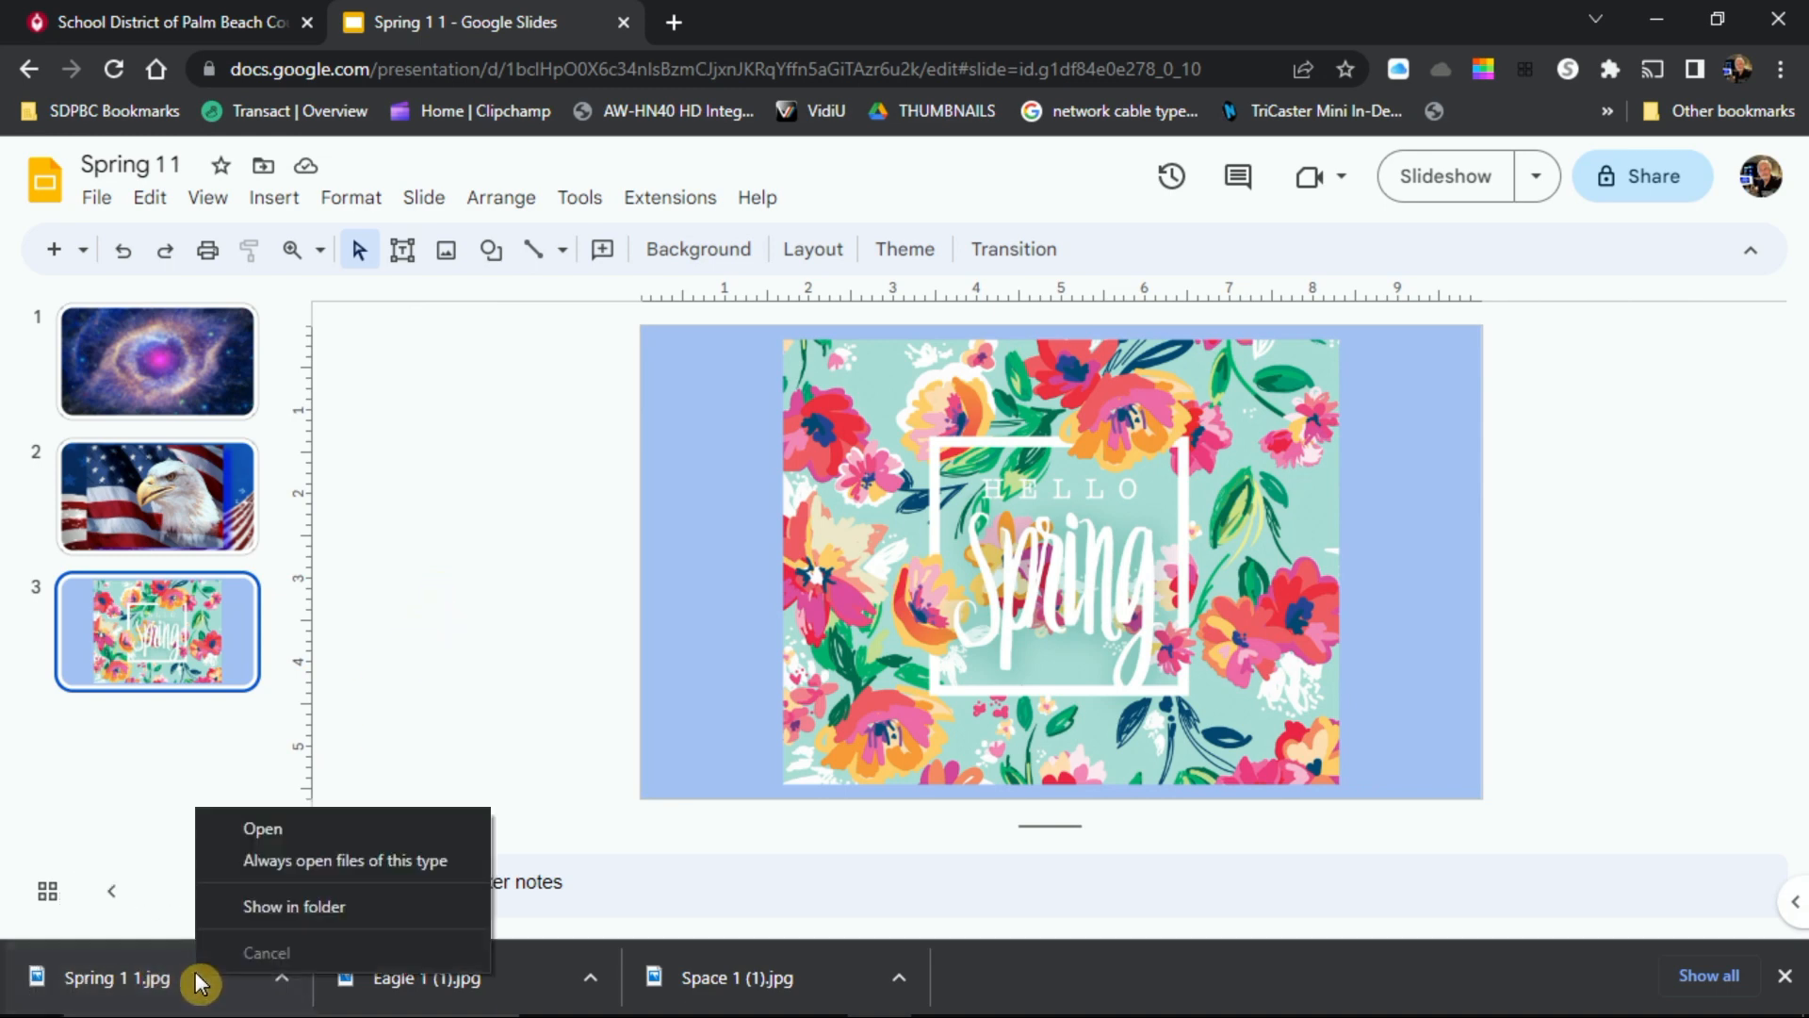
pyautogui.click(269, 908)
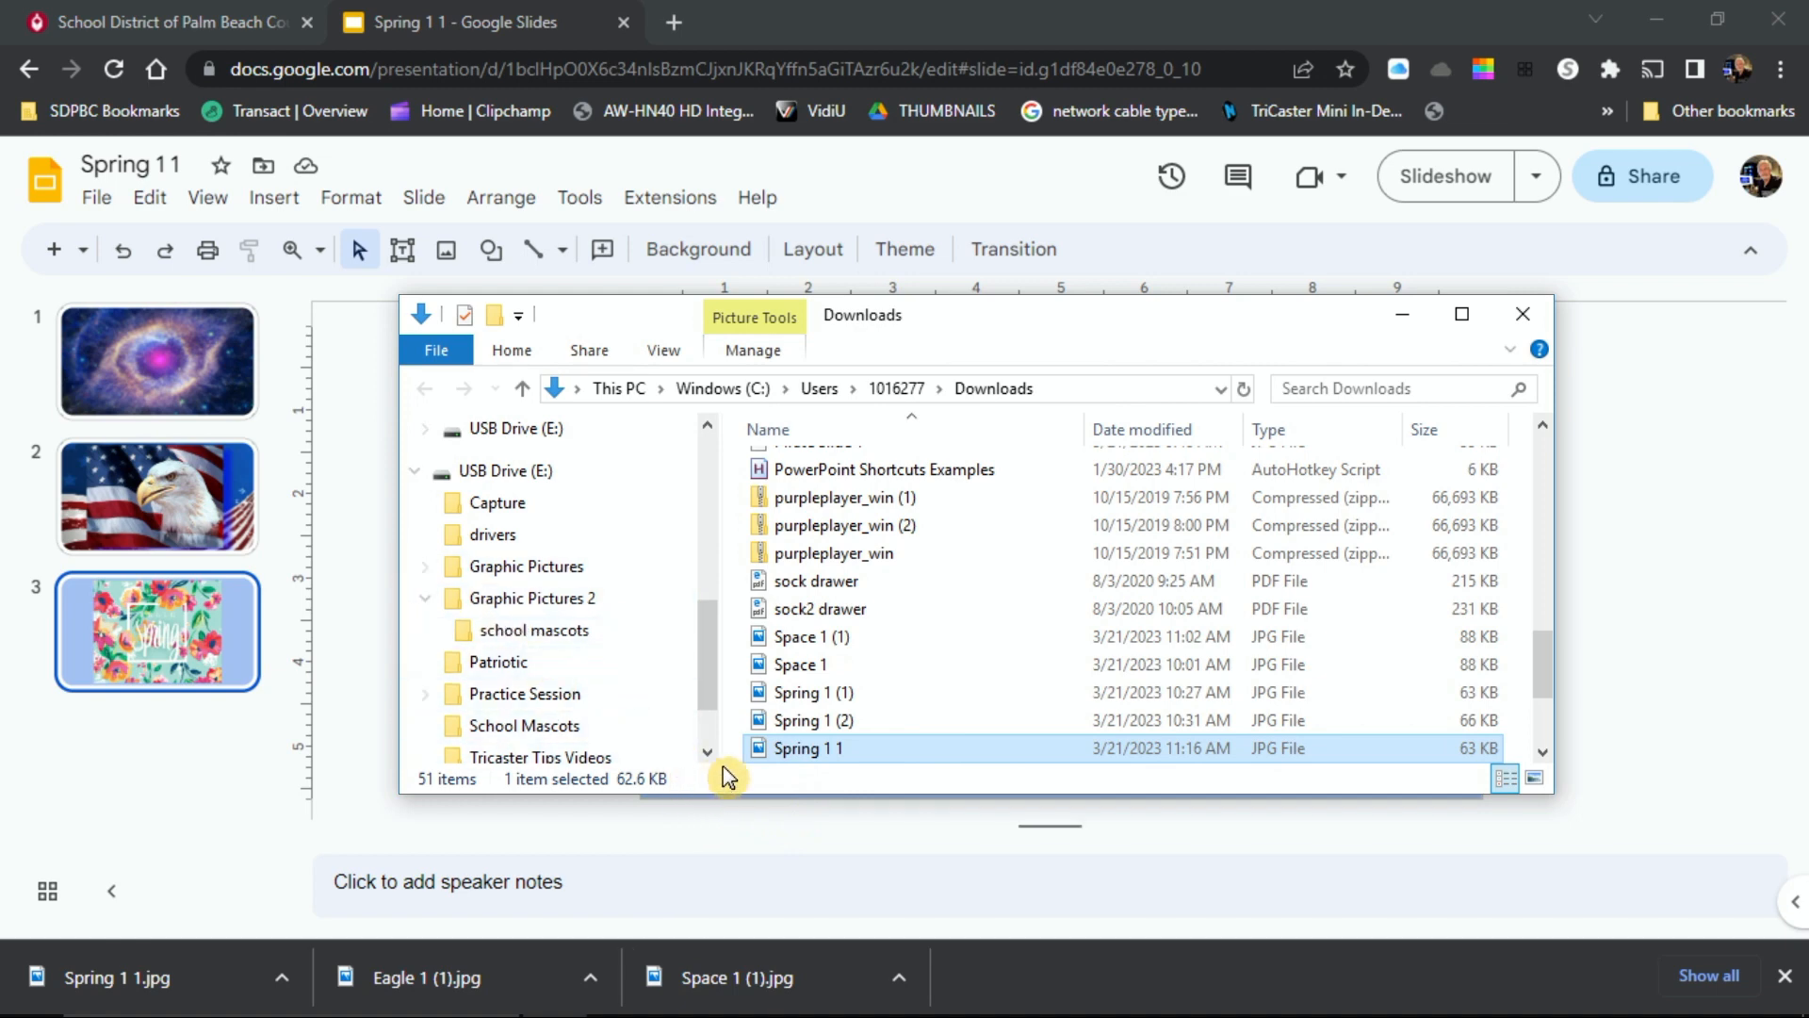
pyautogui.moveTo(765, 757); pyautogui.dragTo(537, 585)
pyautogui.click(1399, 325)
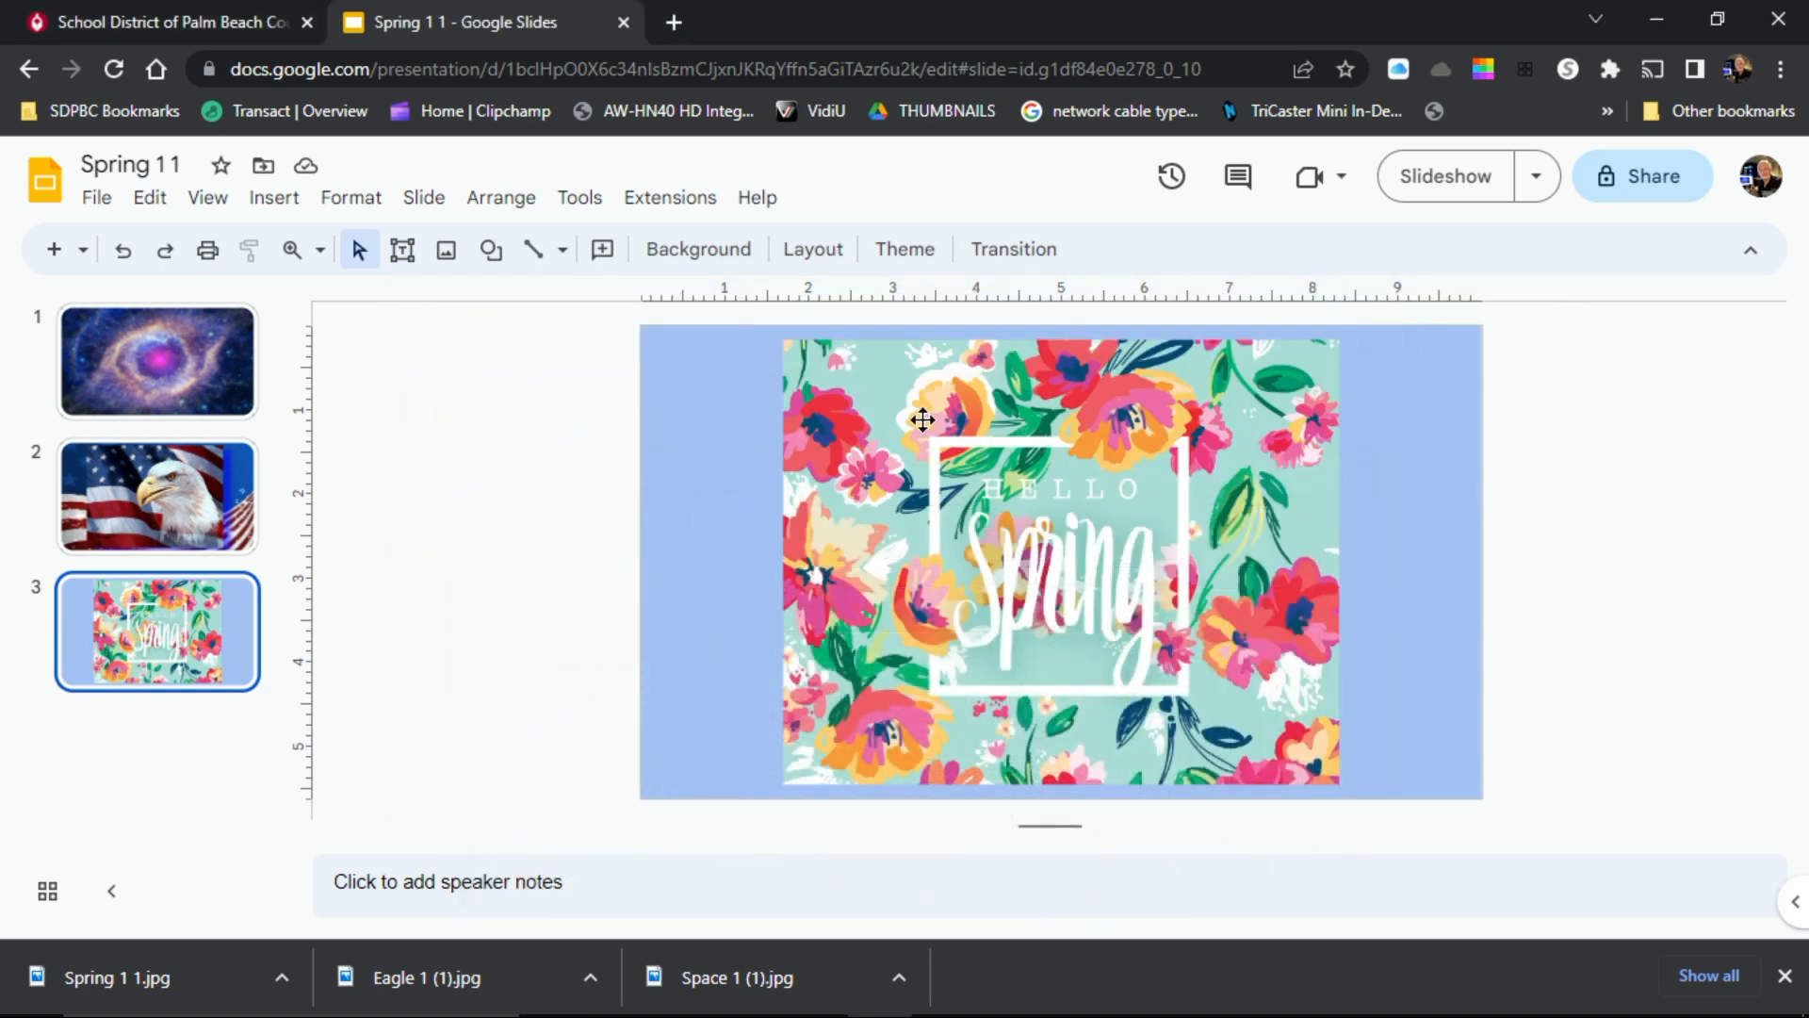
# Step: Switch to ATEM Software Control and load Spring 1 (1).jpg from the Graphic Pictures folder into still slot 19 of the media pool
pyautogui.click(1661, 22)
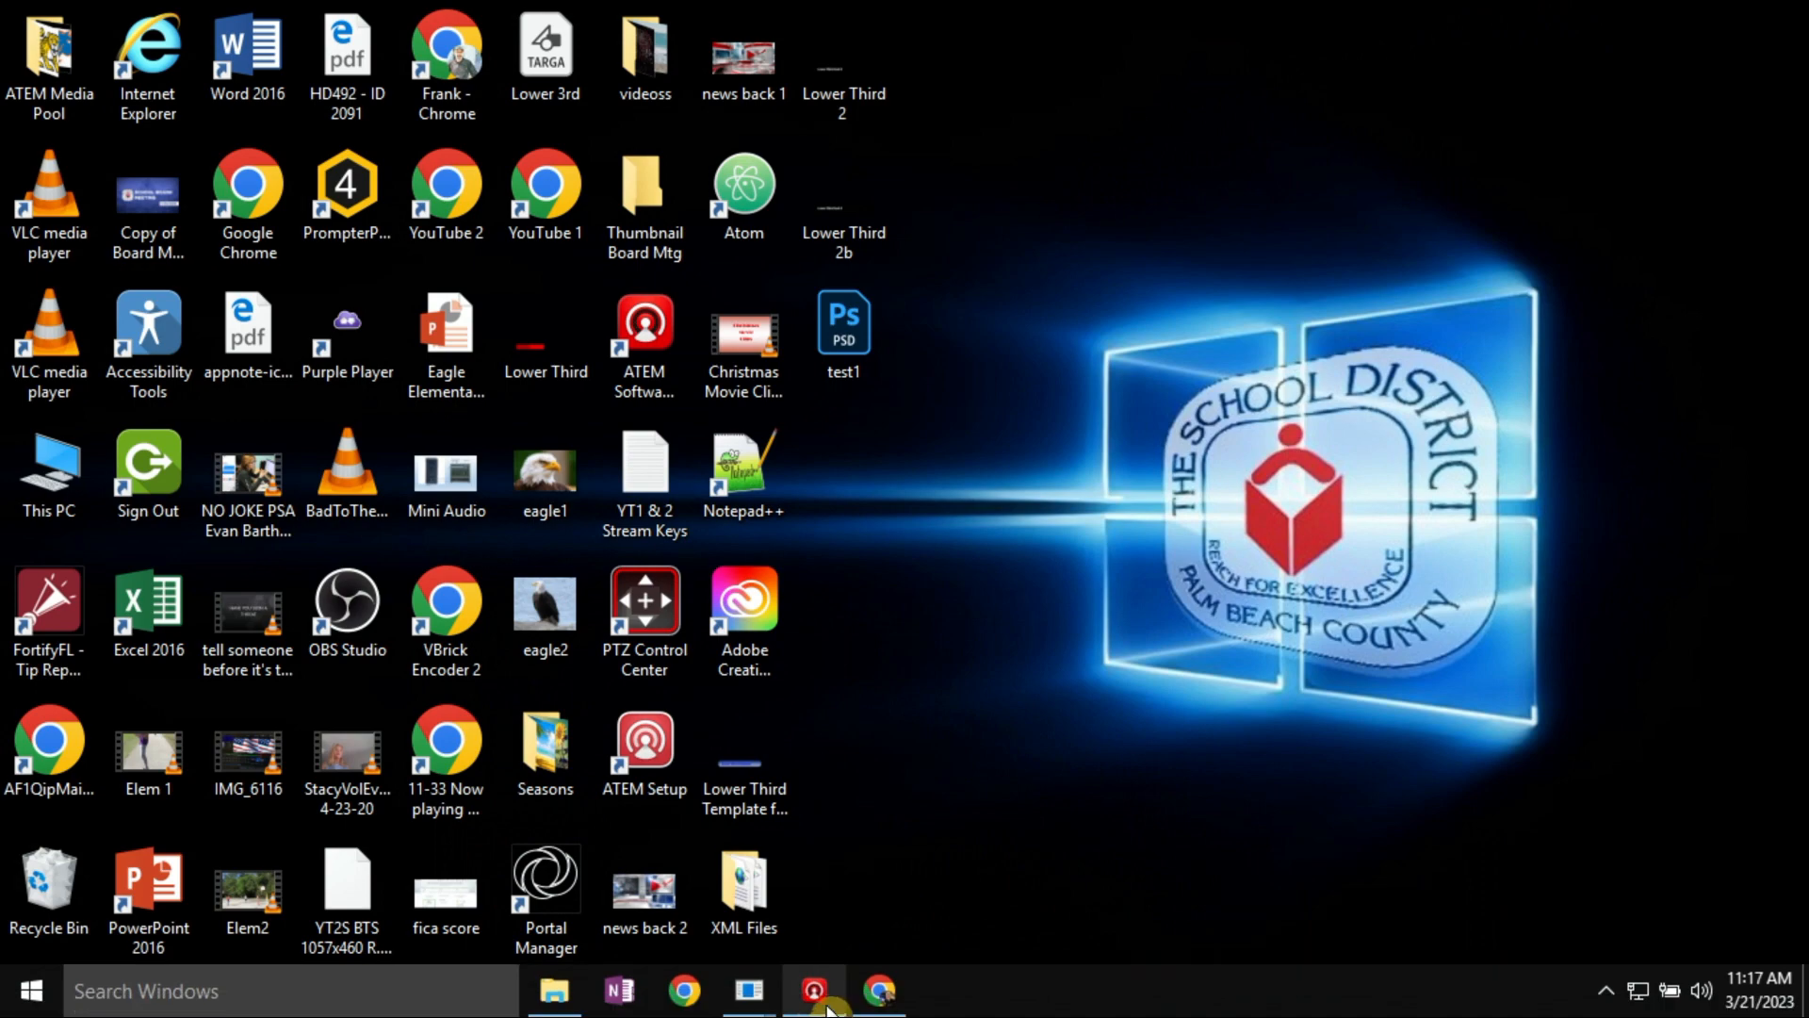
pyautogui.click(816, 991)
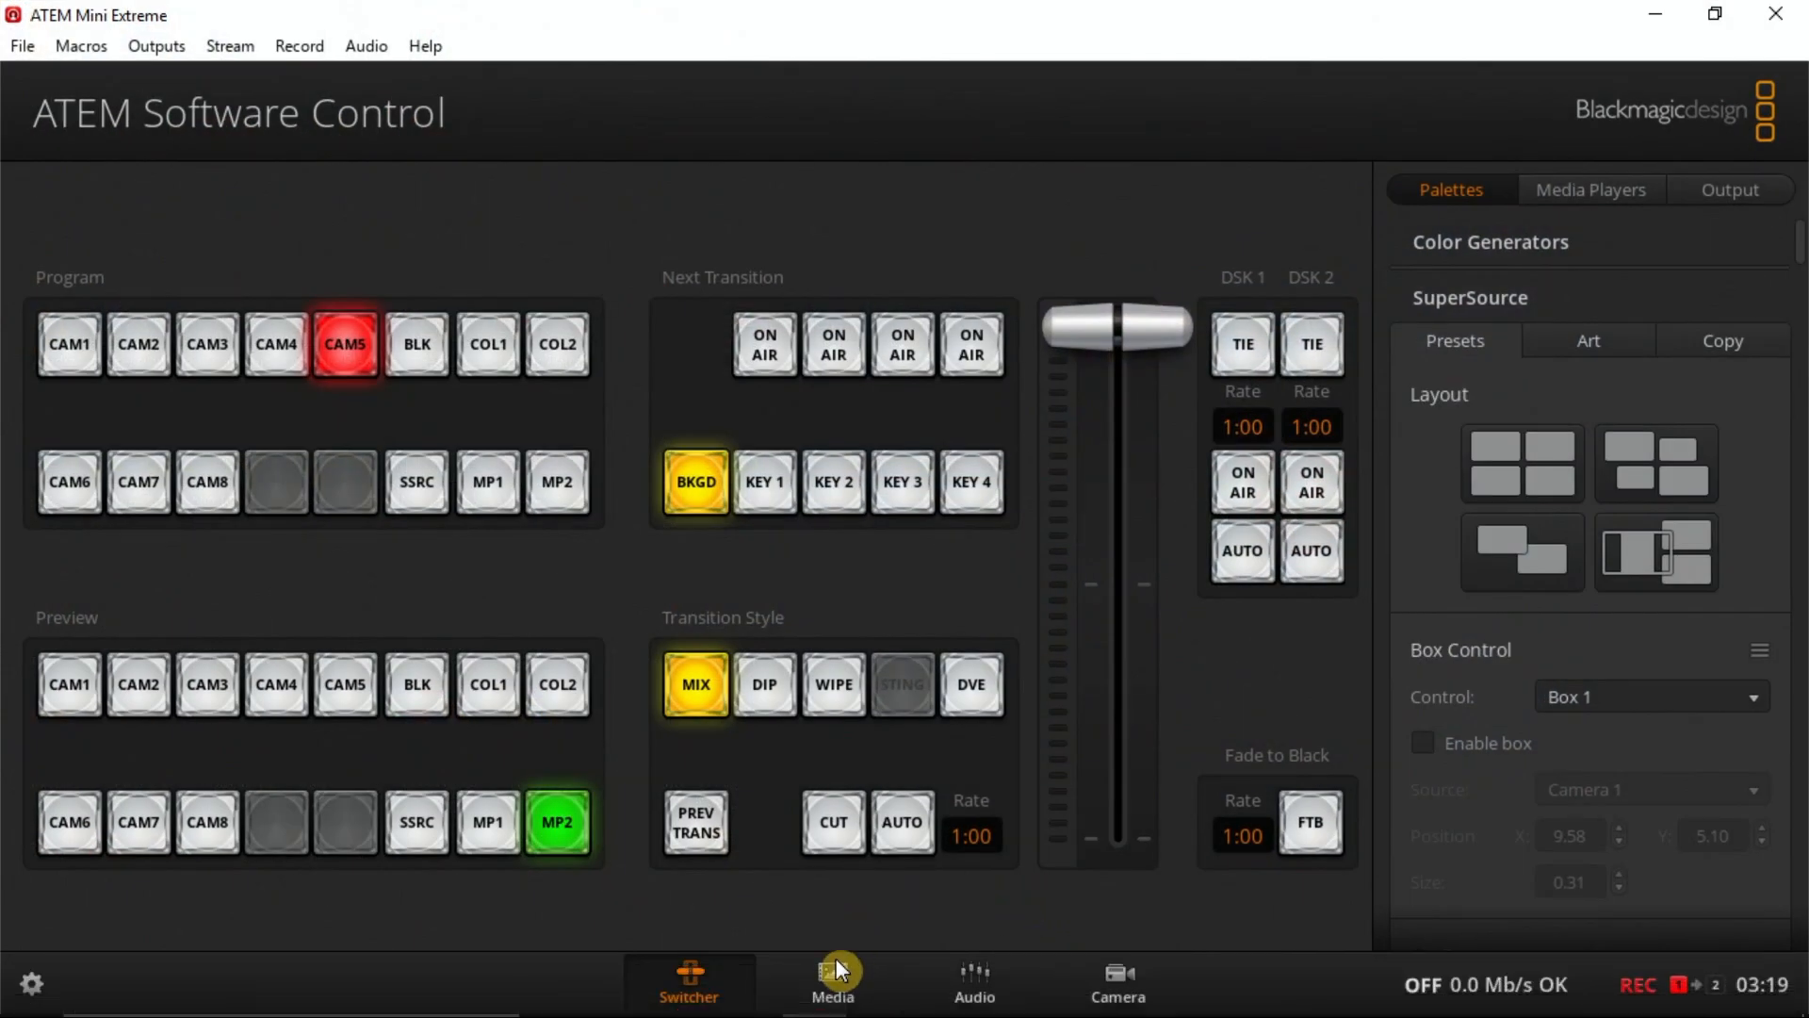
pyautogui.click(835, 971)
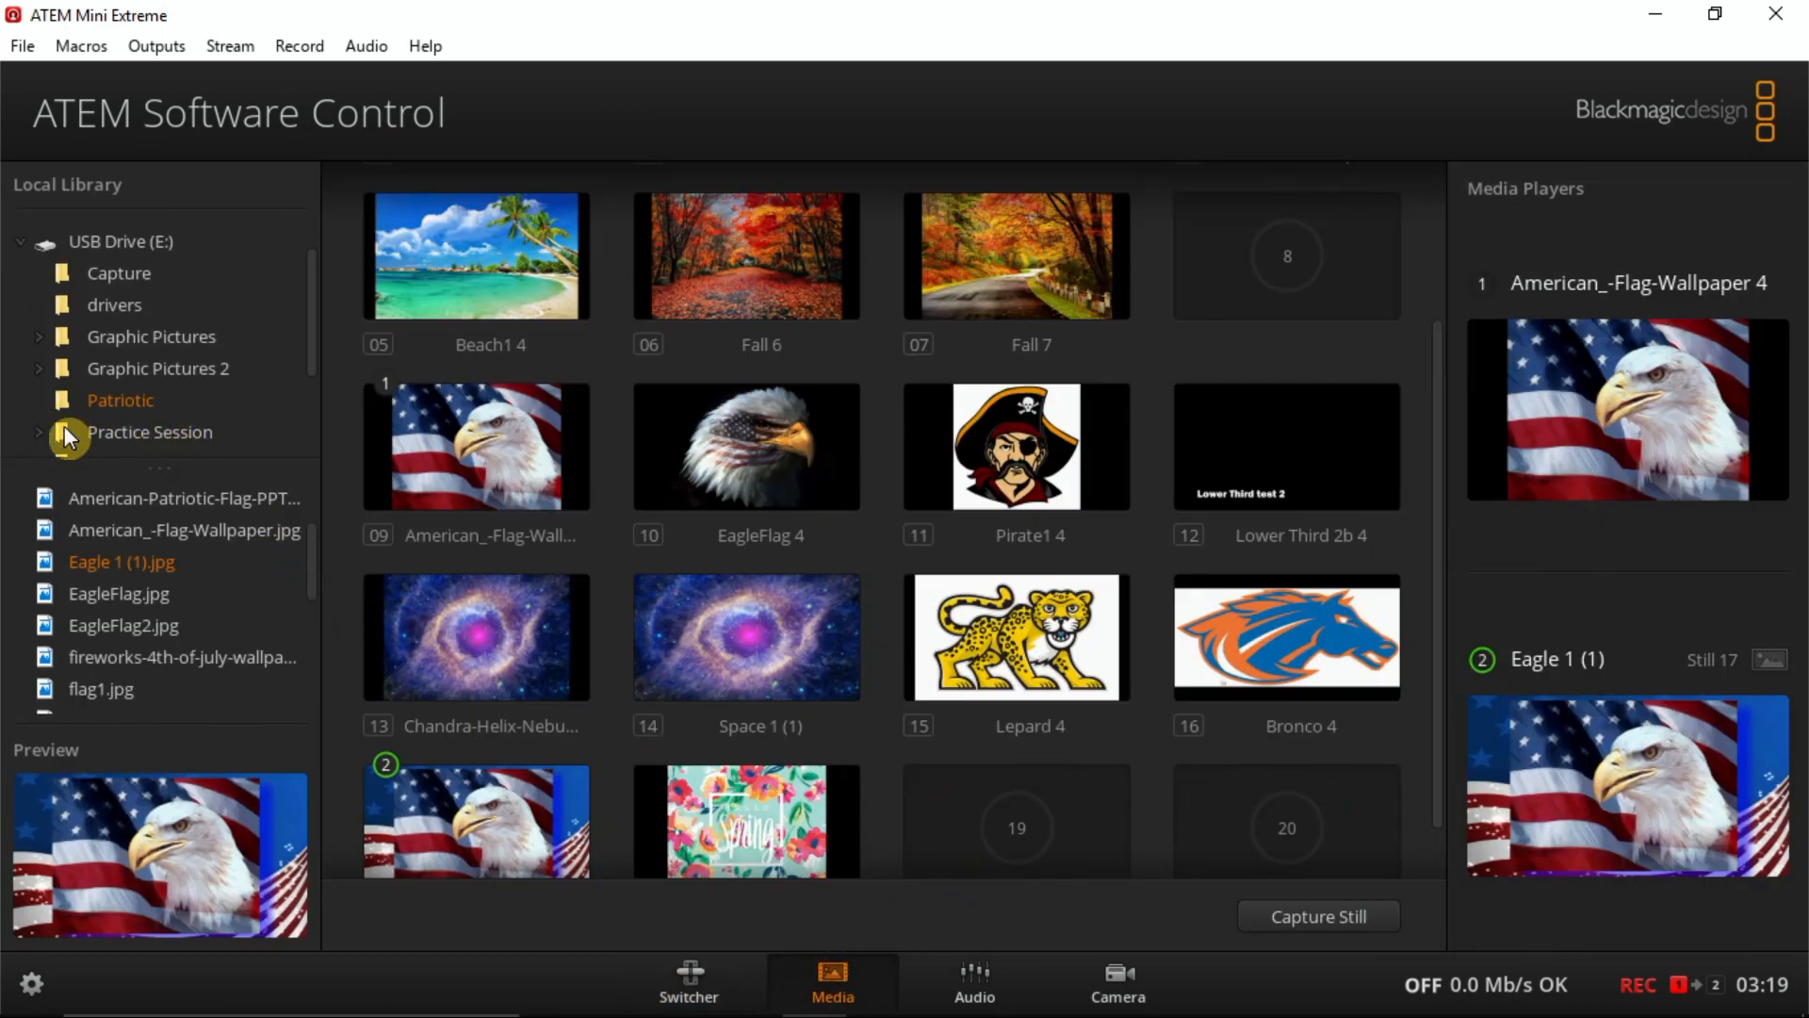
pyautogui.click(65, 332)
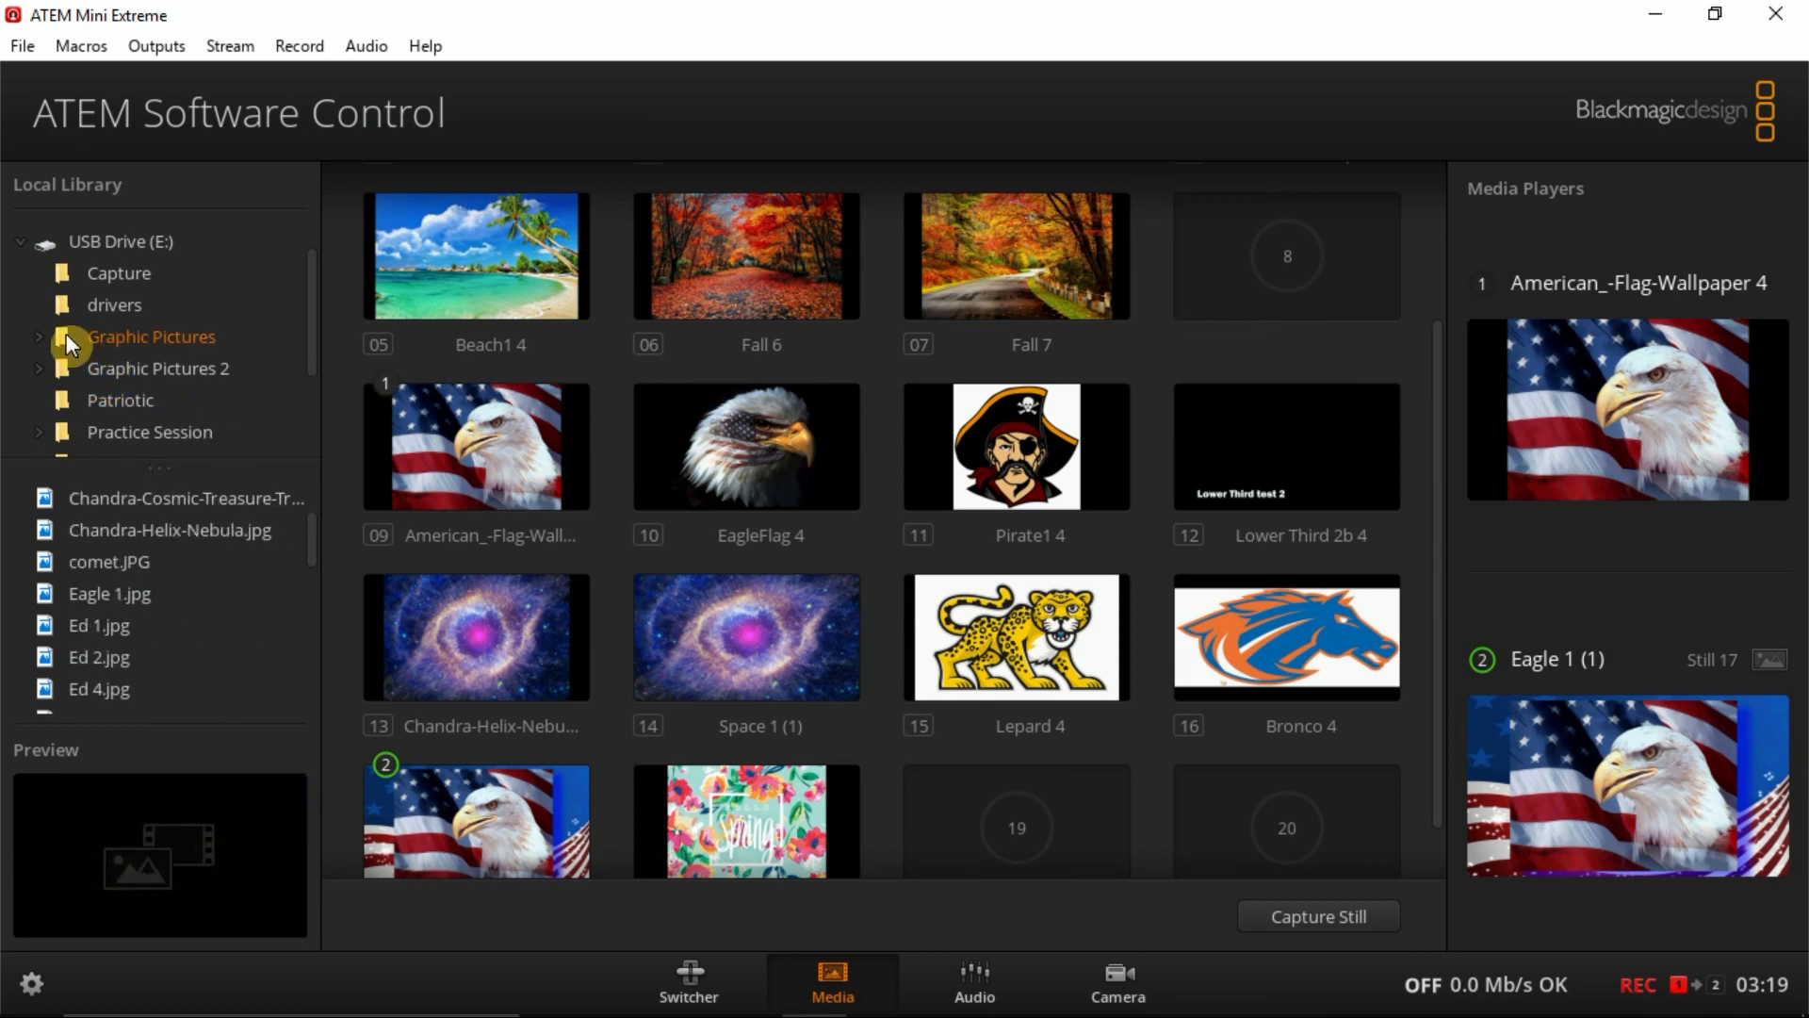
pyautogui.moveTo(312, 536); pyautogui.dragTo(336, 637)
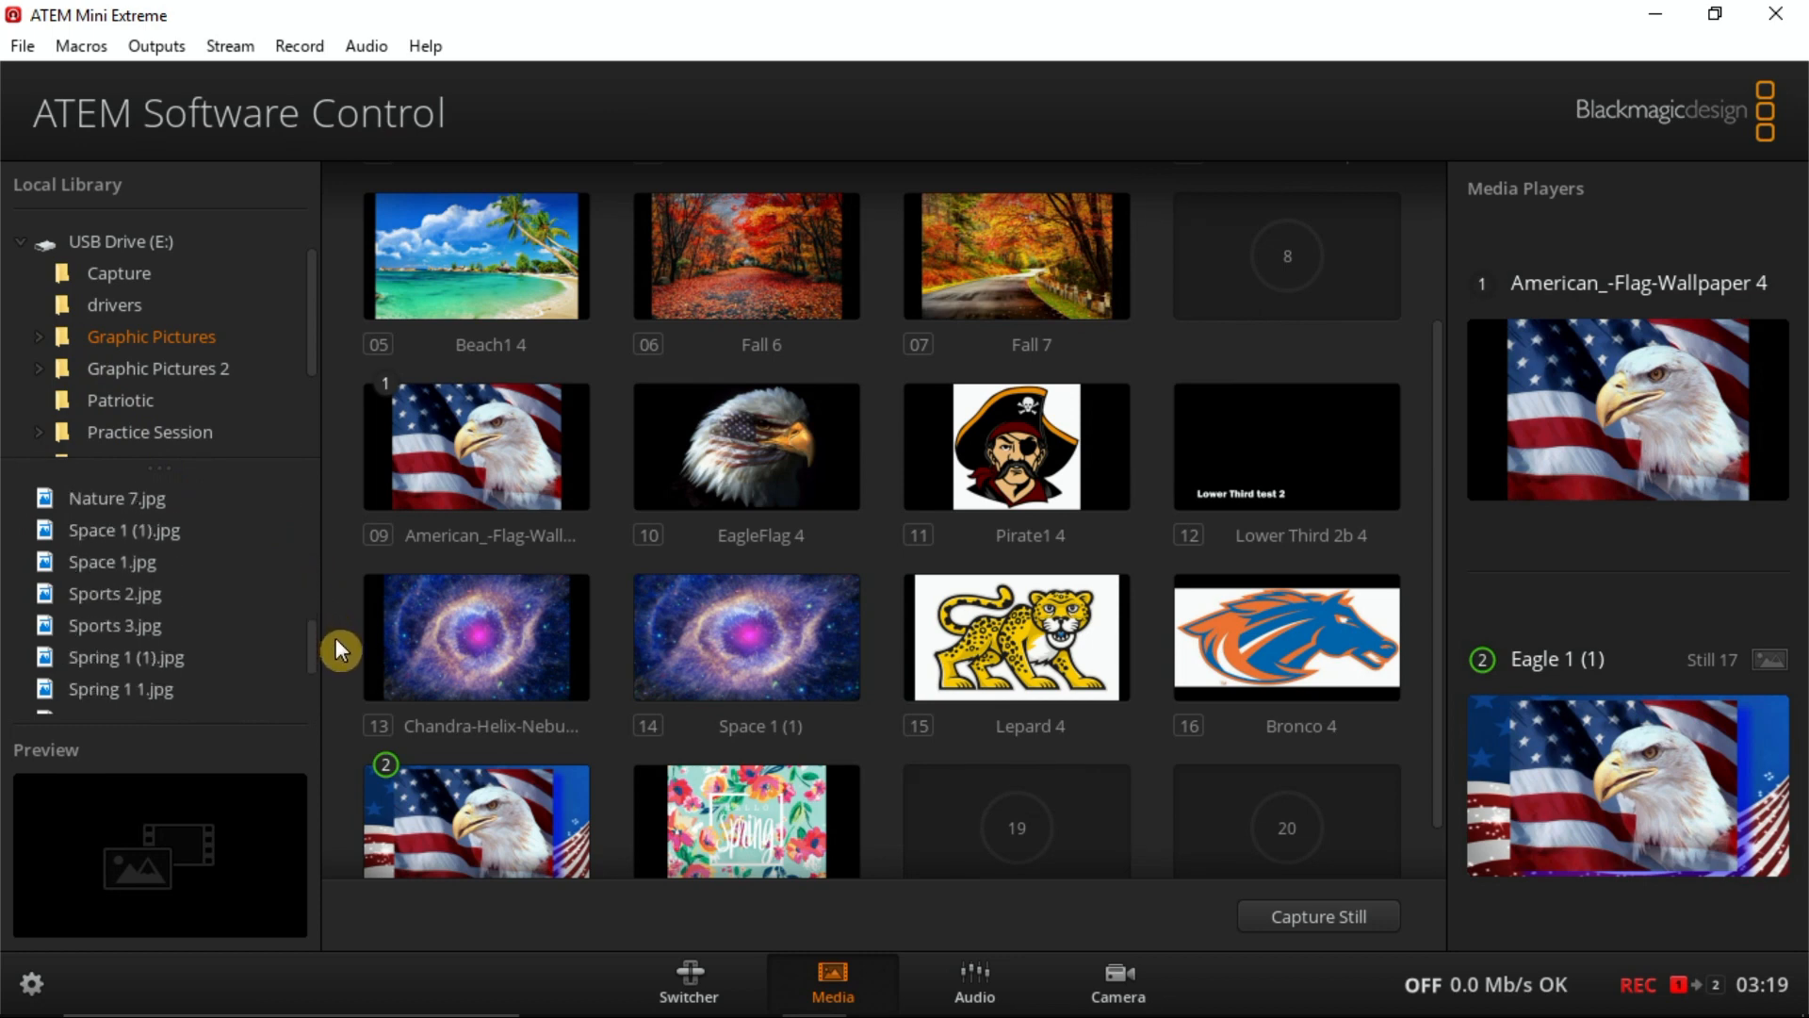
pyautogui.click(49, 651)
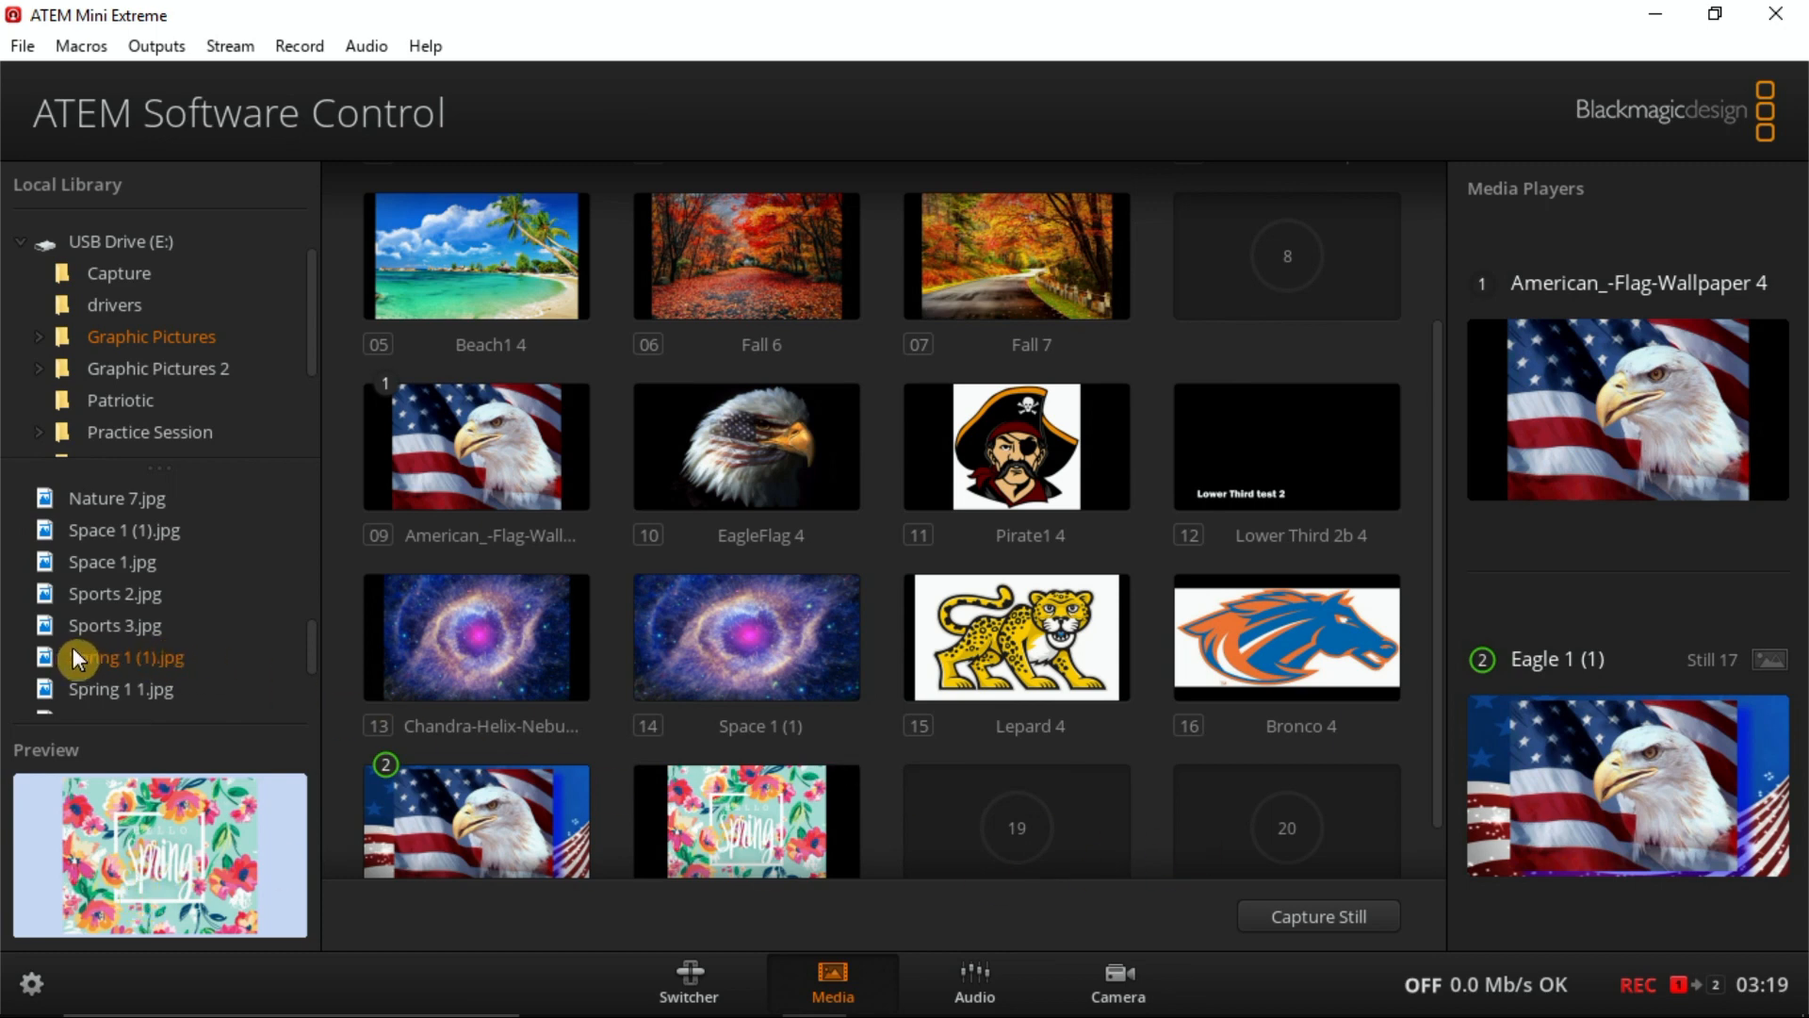
pyautogui.moveTo(45, 658); pyautogui.dragTo(997, 816)
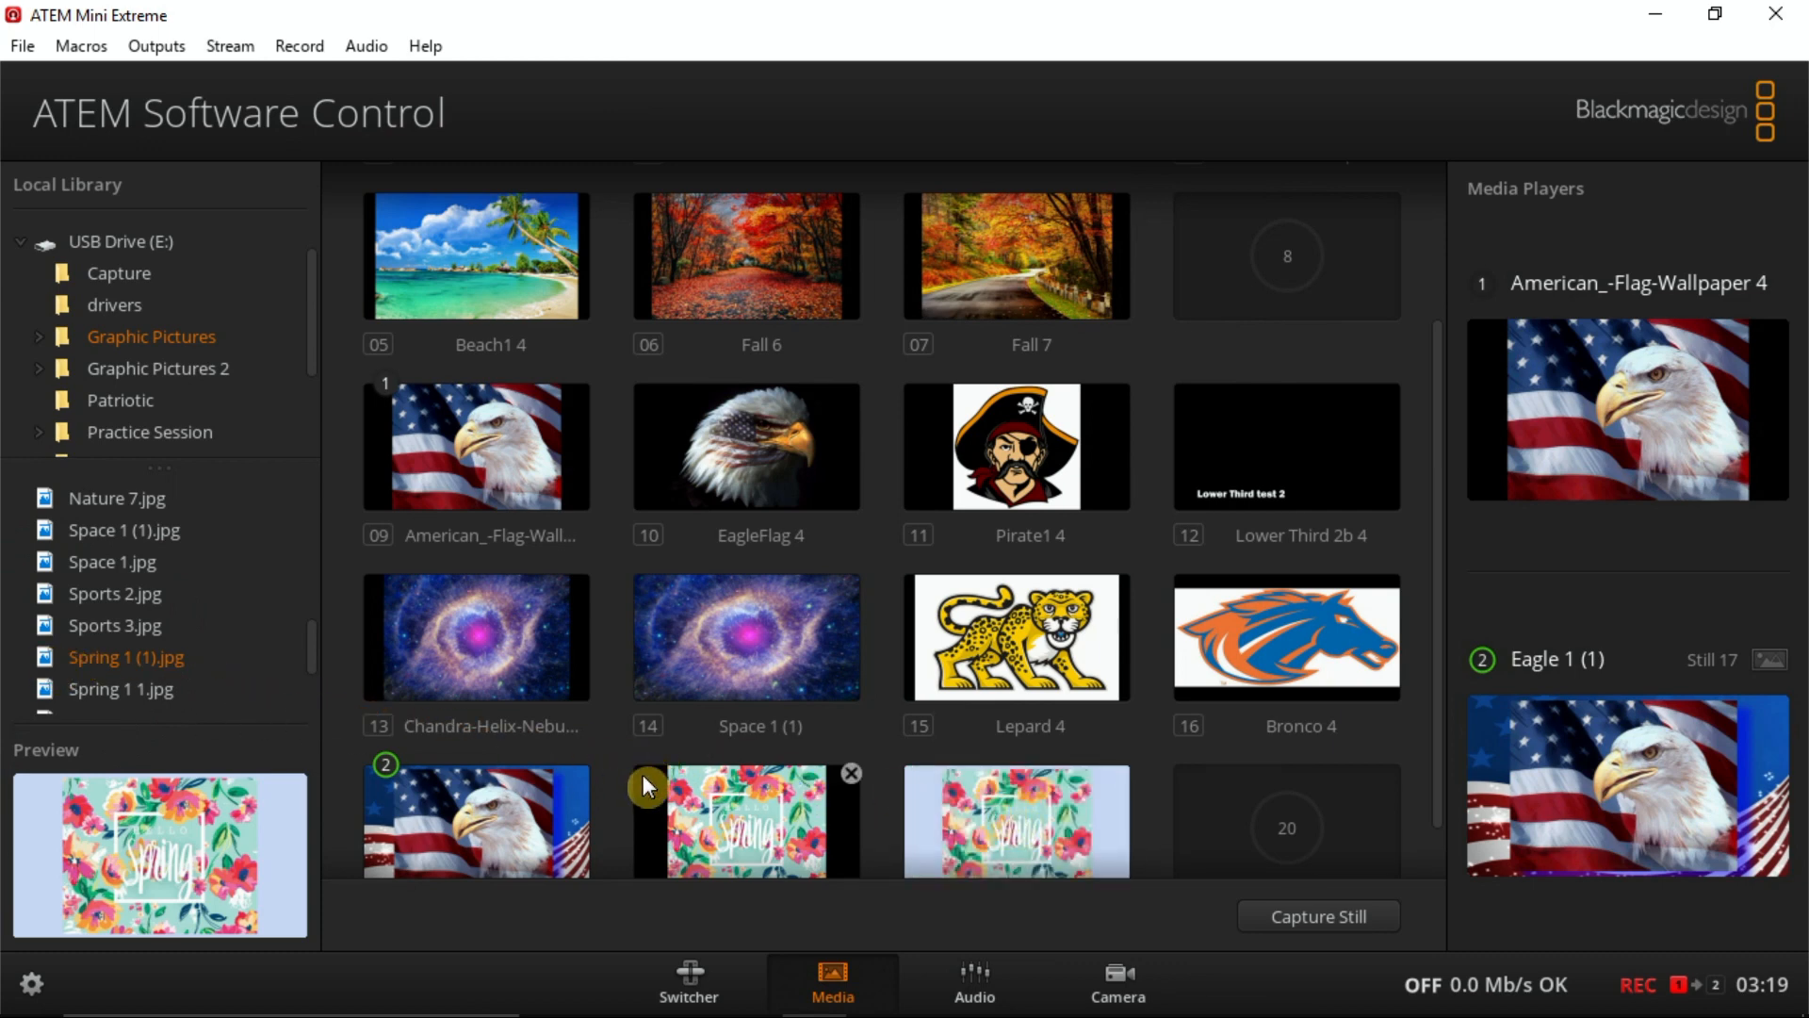
# Step: Assign the Spring2 still to media player 1 and Spring 1 (1) to media player 2, and return to the switcher view
pyautogui.moveTo(739, 831); pyautogui.dragTo(1614, 433)
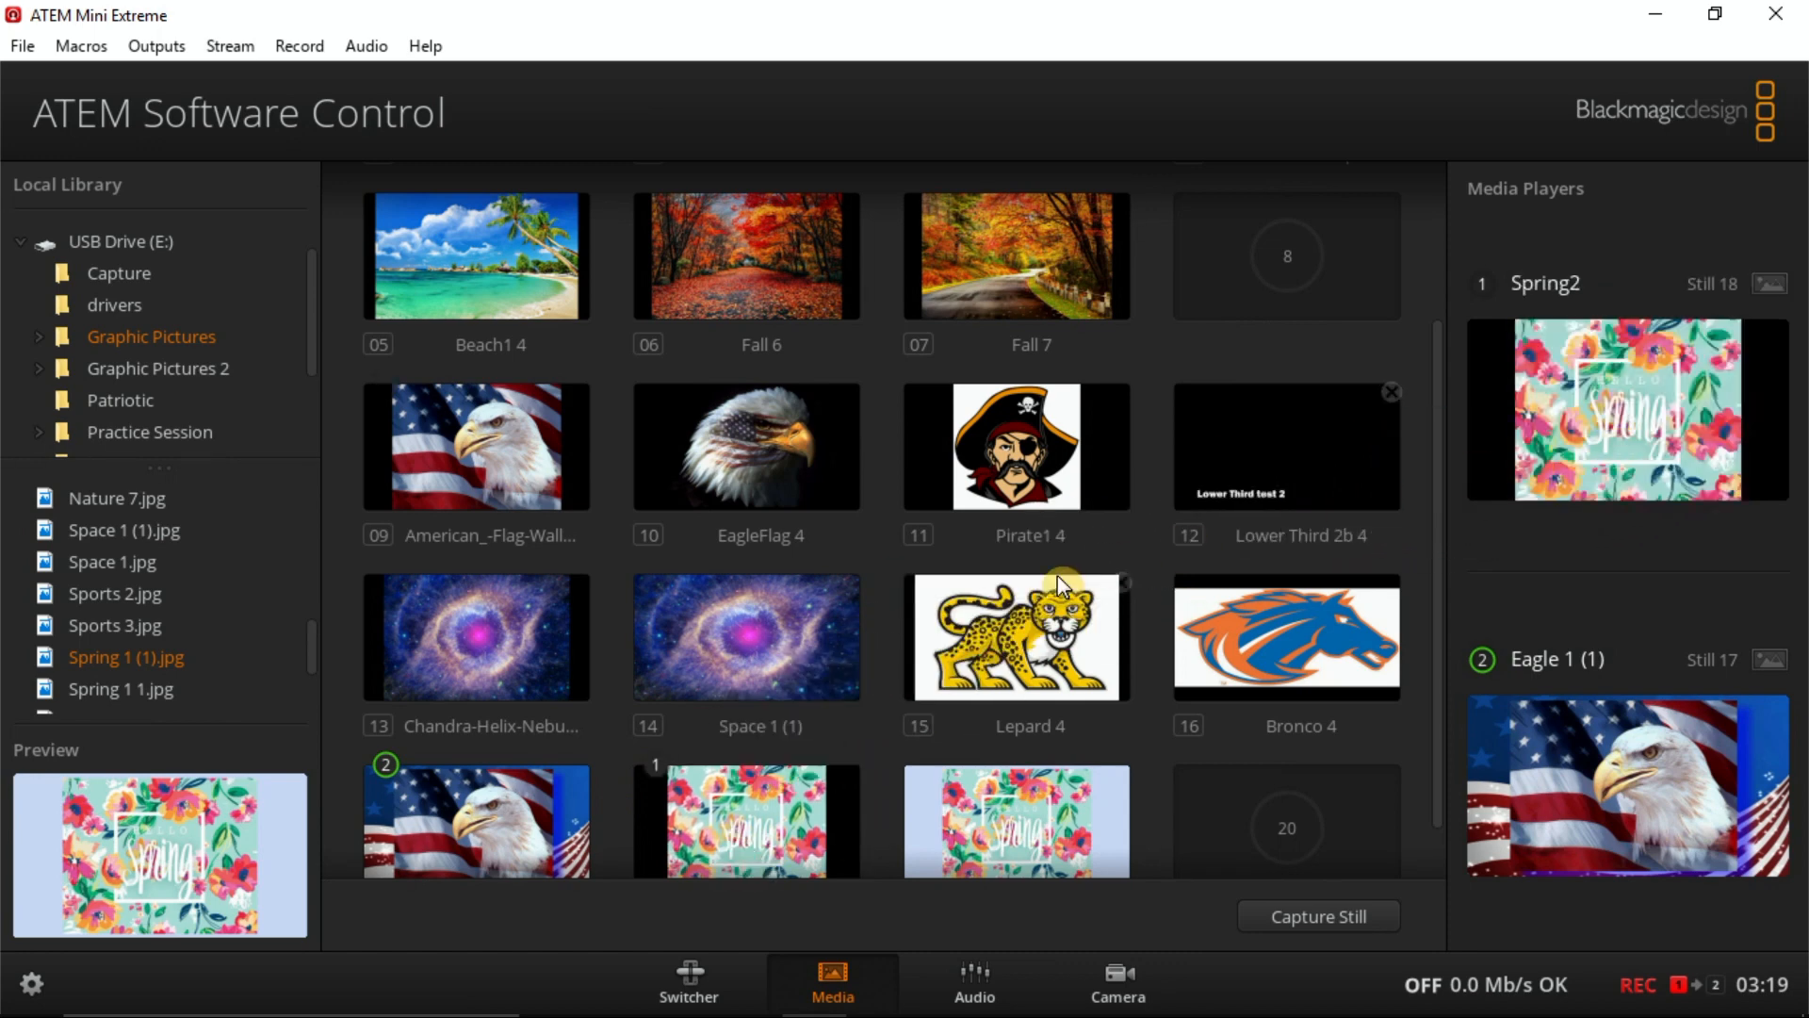
pyautogui.moveTo(980, 836); pyautogui.dragTo(1583, 793)
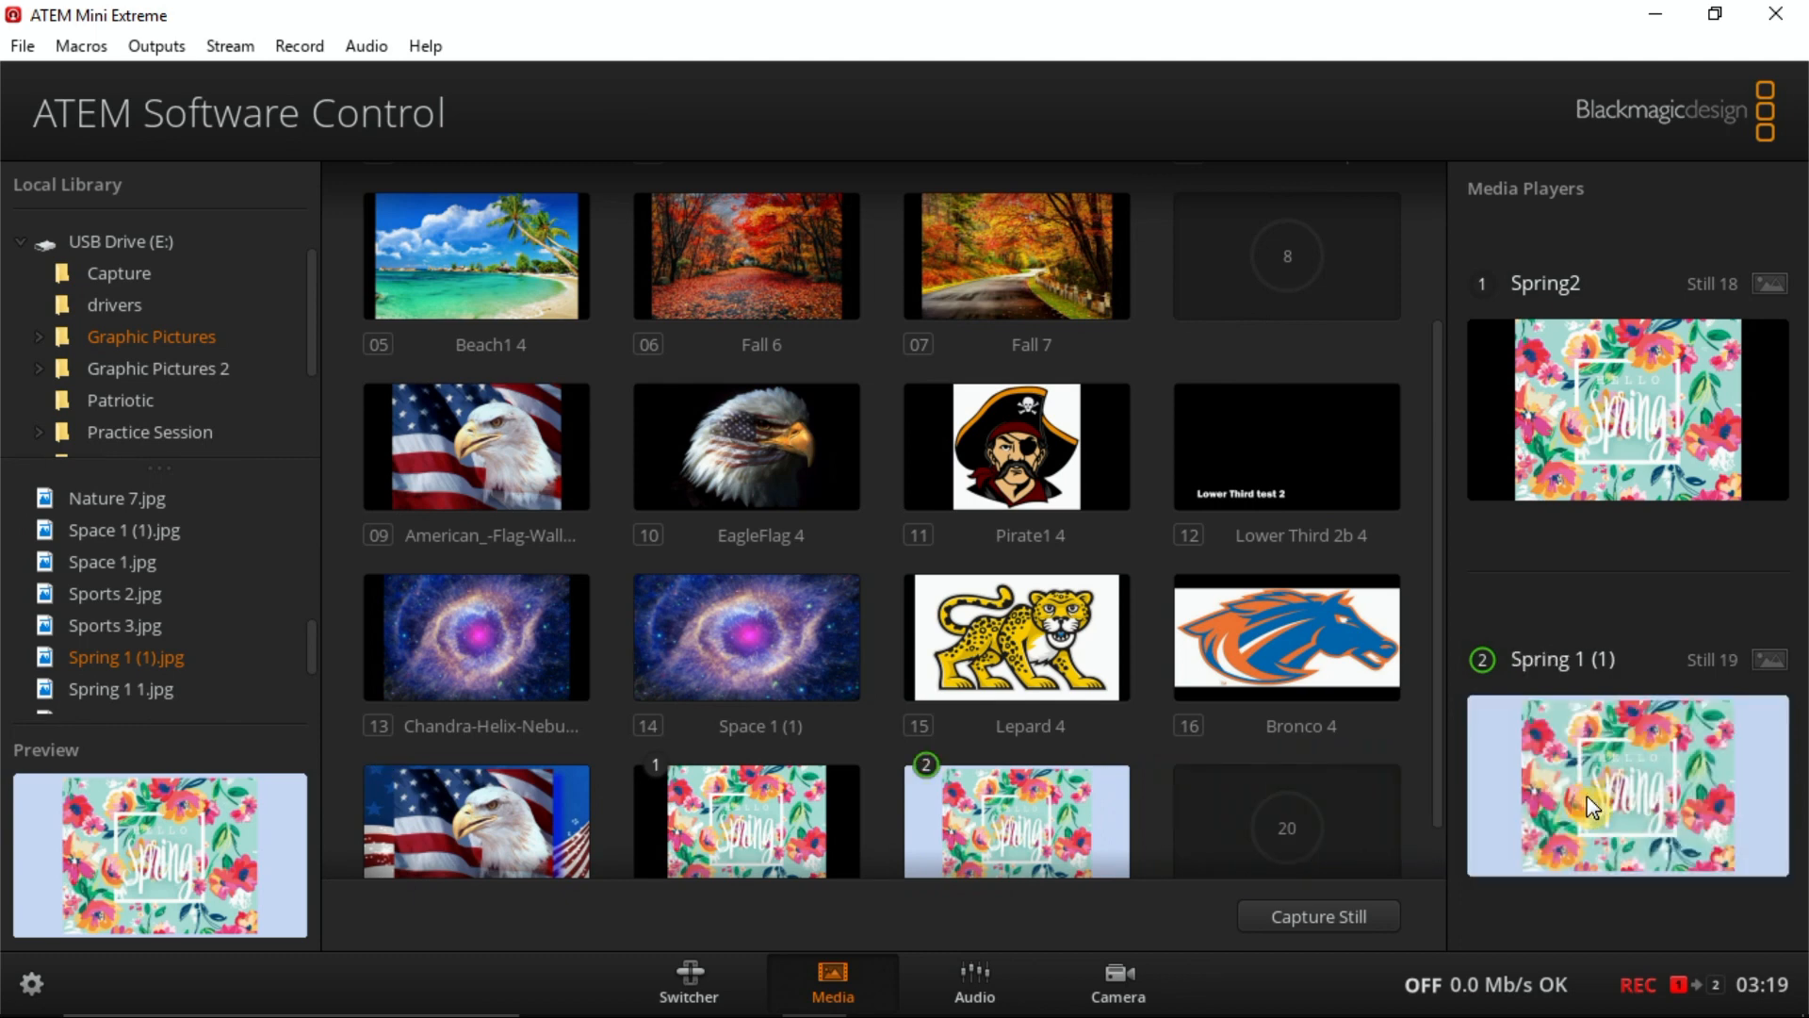
pyautogui.click(689, 980)
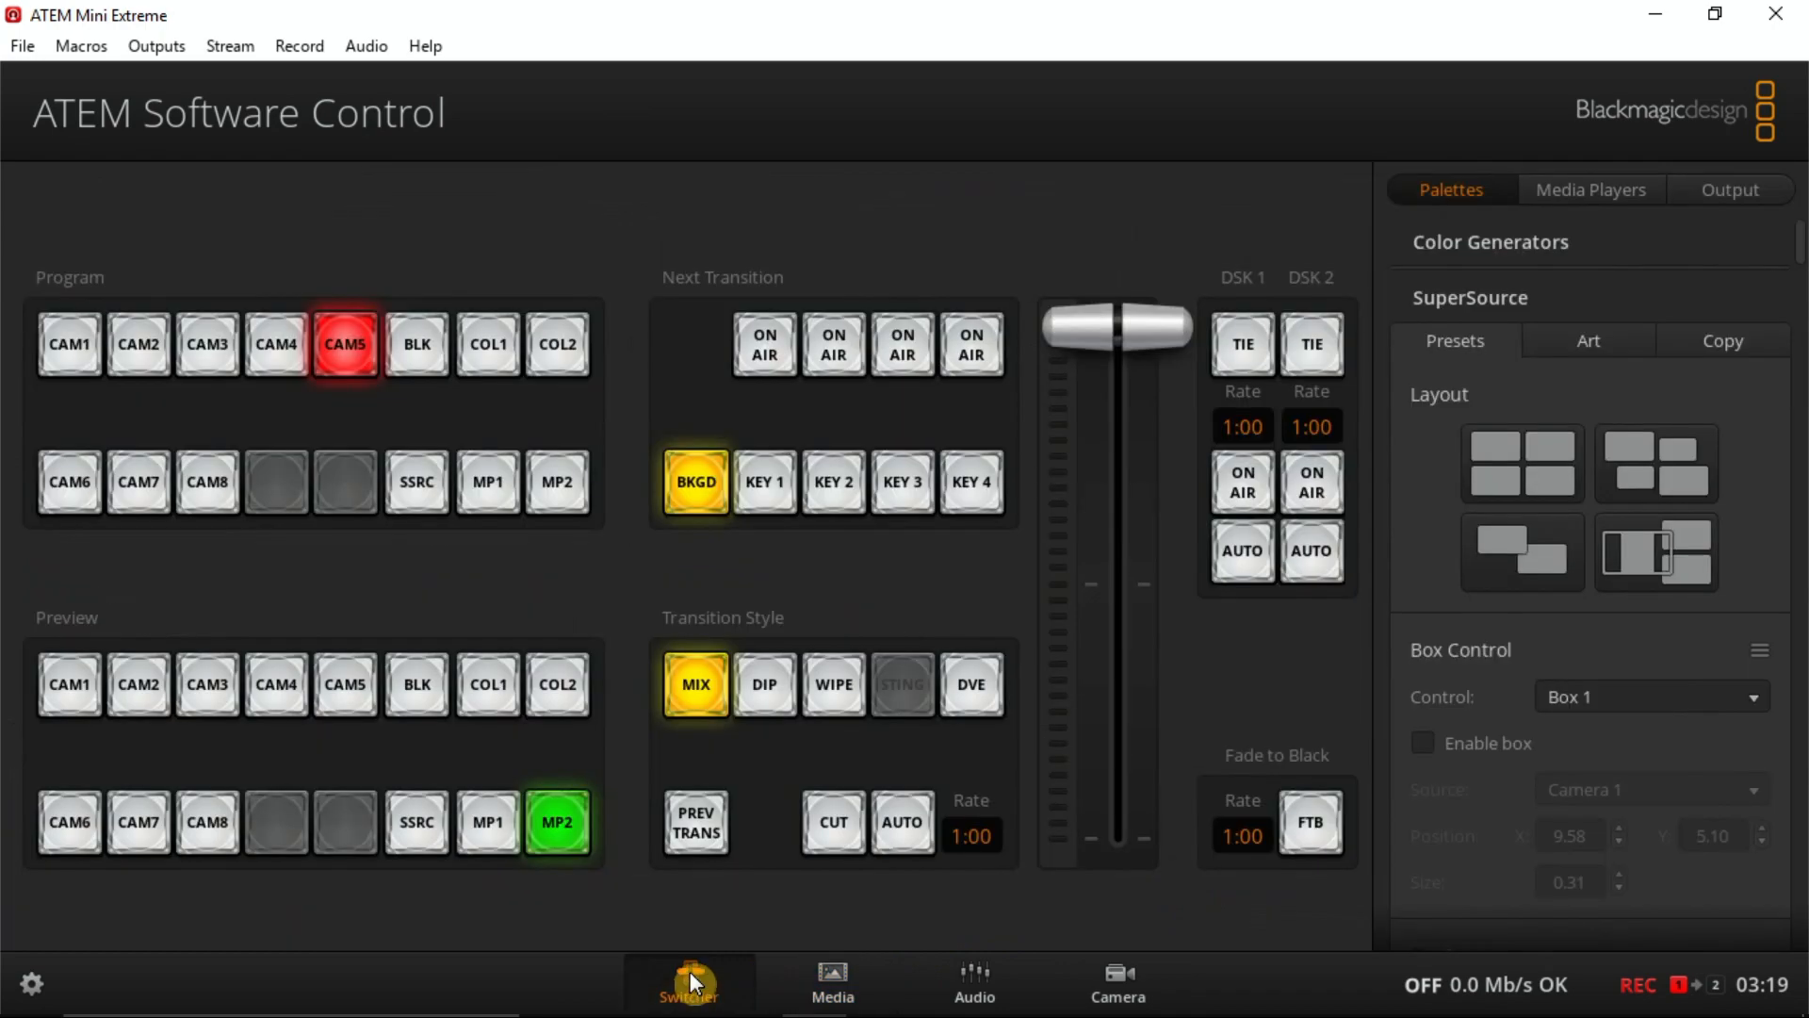